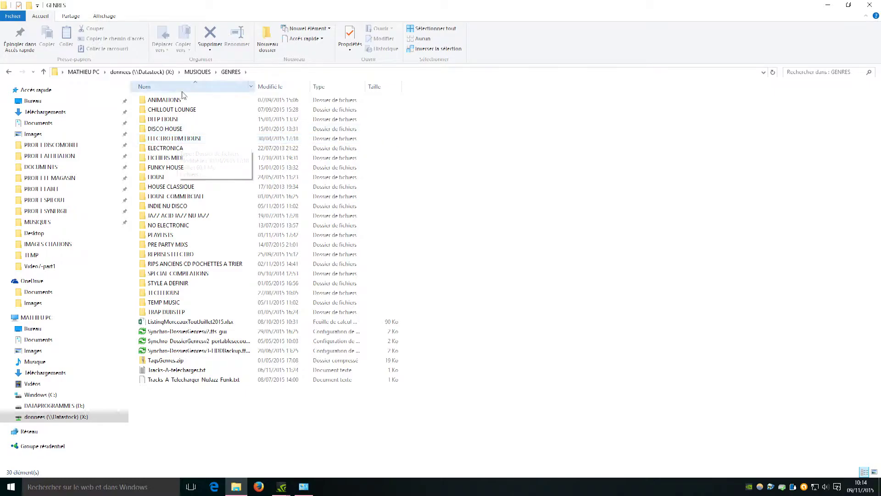
Look through the CHILLOUT LOUNGE folder with the Nom column widened to show full track titles, and return to GENRES.
double_click(206, 114)
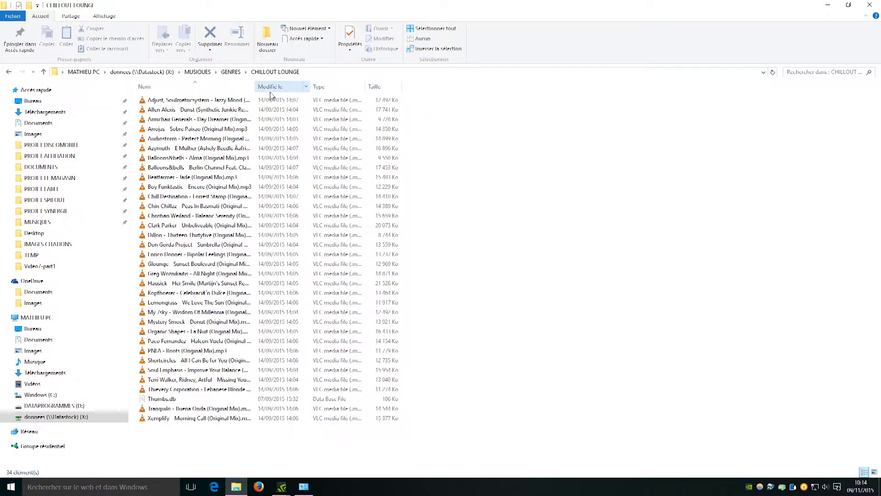
left_click_drag(262, 88, 333, 89)
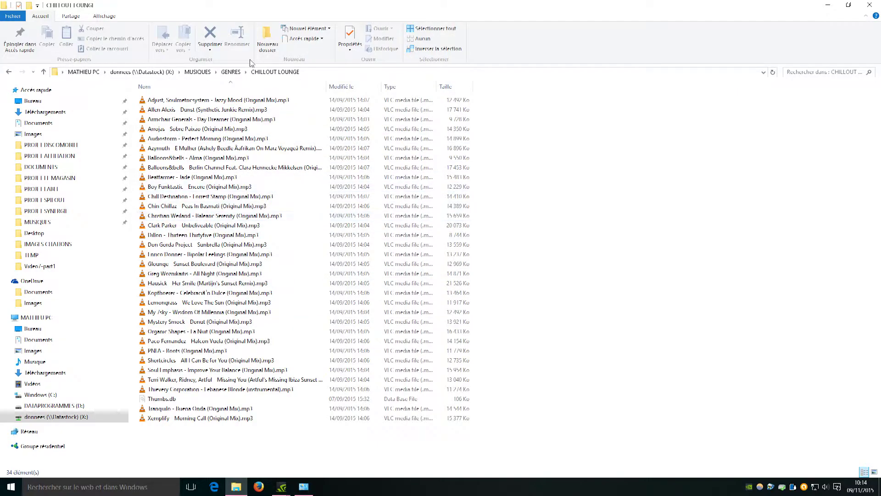
left_click(8, 72)
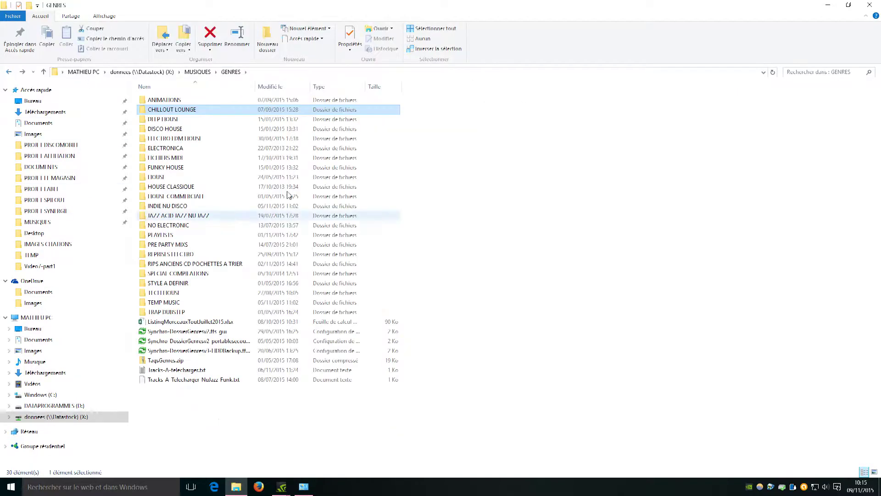
Open the 2015 subfolder of DEEP HOUSE and look through its list of tracks.
left_click(172, 120)
double_click(172, 120)
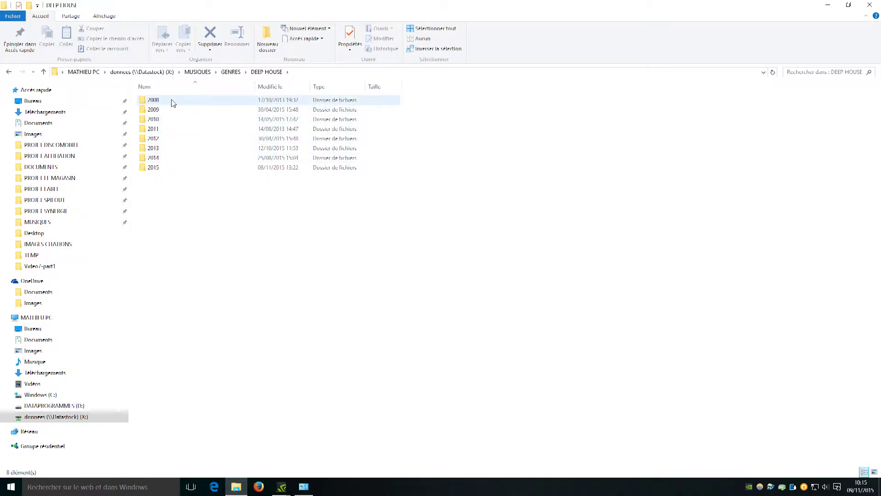
double_click(165, 170)
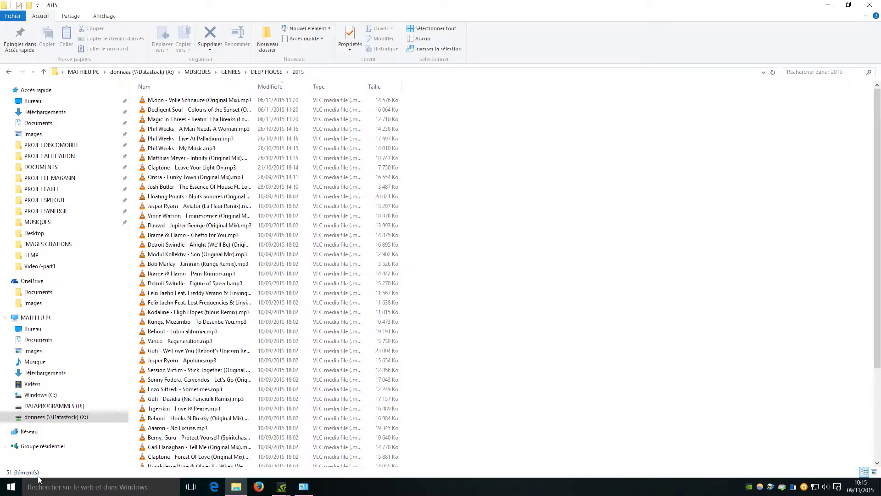
scroll(614, 236, "down", 5)
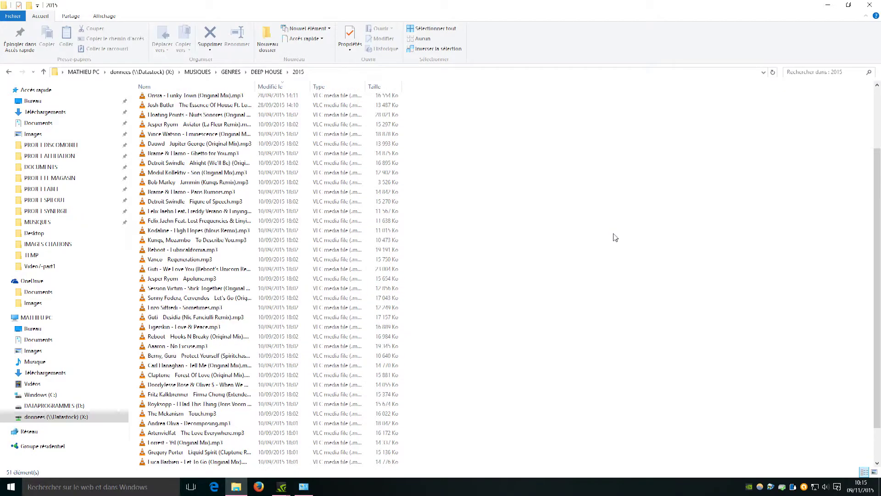
scroll(578, 250, "up", 5)
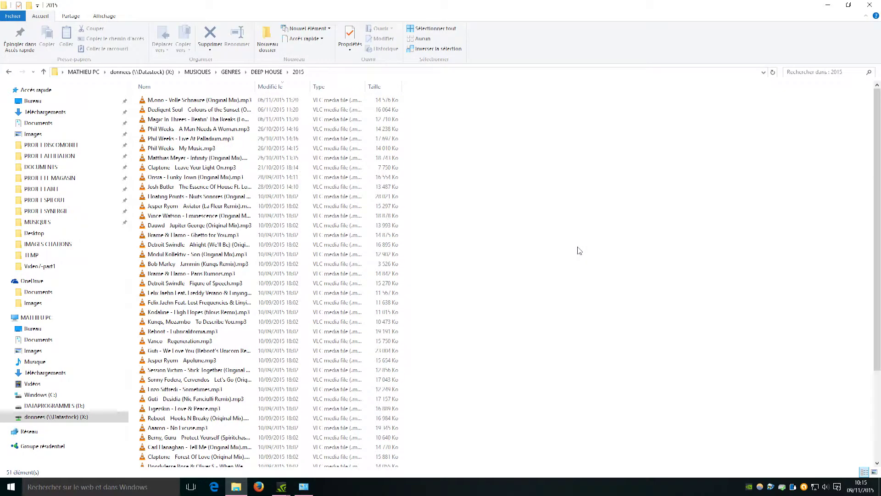
Sort the DEEP HOUSE 2015 tracks by name and widen the Nom column to show the full file names.
left_click(179, 87)
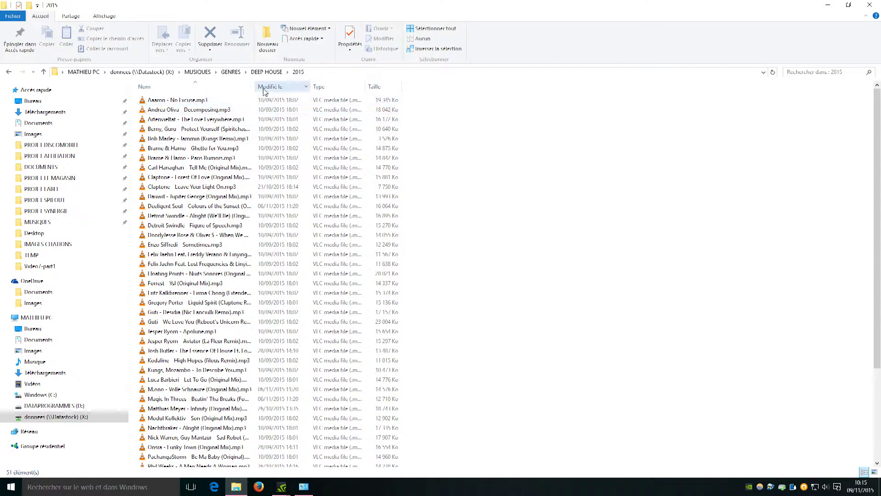
left_click_drag(255, 87, 332, 88)
scroll(195, 257, "down", 4)
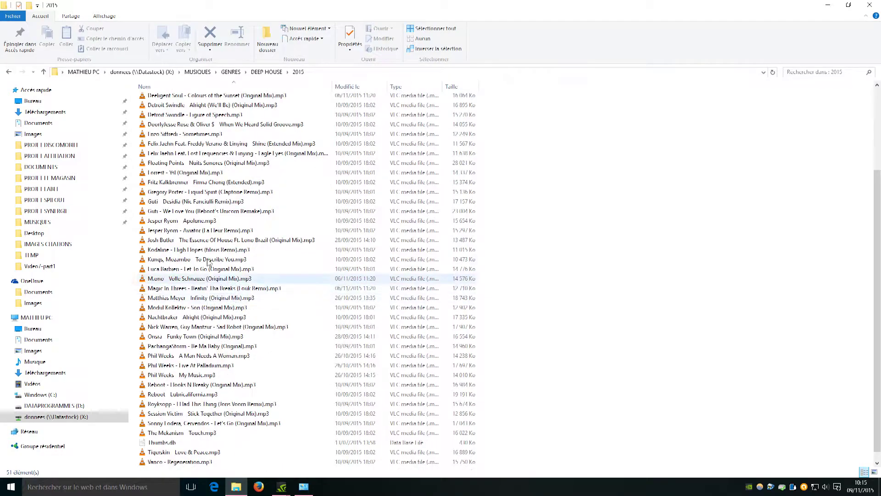
scroll(569, 307, "up", 4)
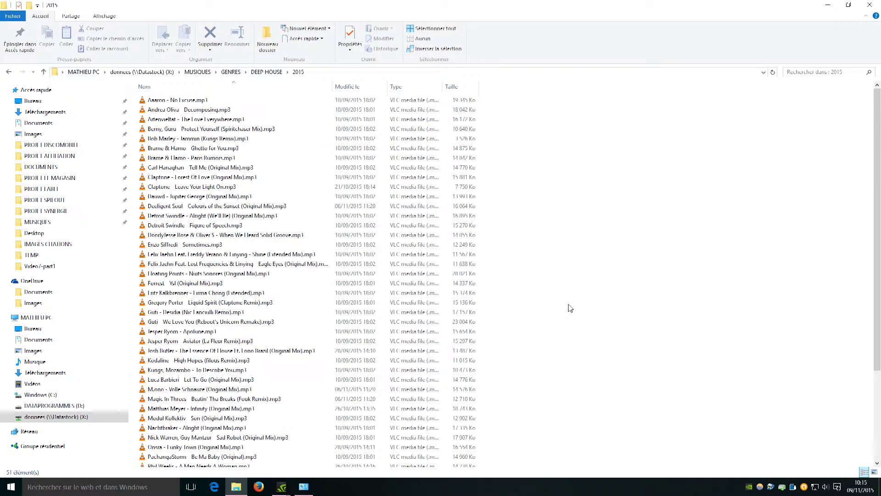
Check the contents of the 2012 and 2011 subfolders of DEEP HOUSE, returning to DEEP HOUSE after each.
left_click(9, 72)
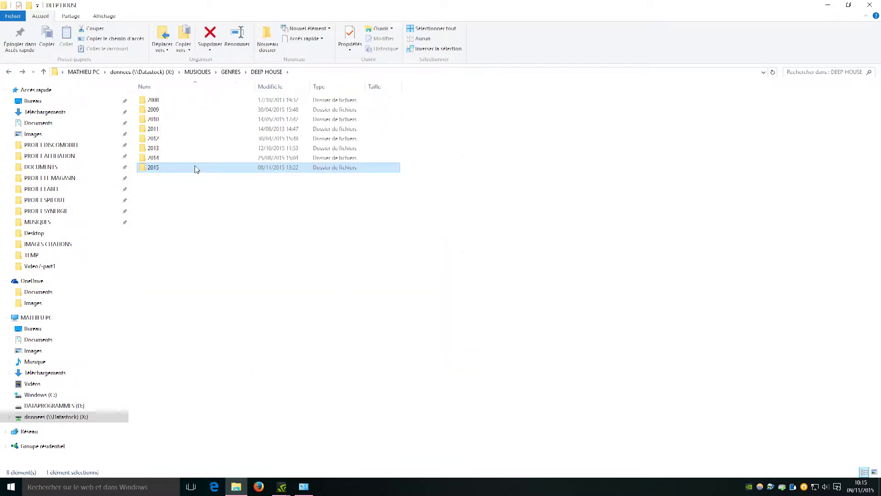
double_click(179, 139)
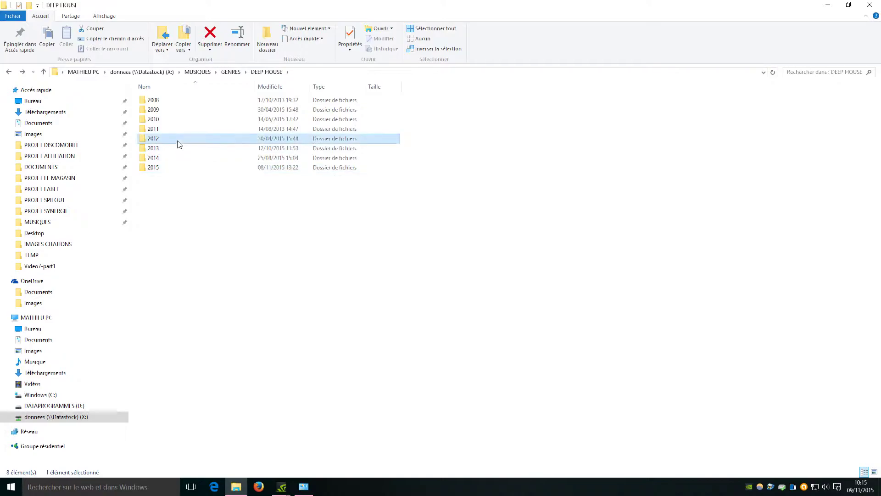
left_click(10, 72)
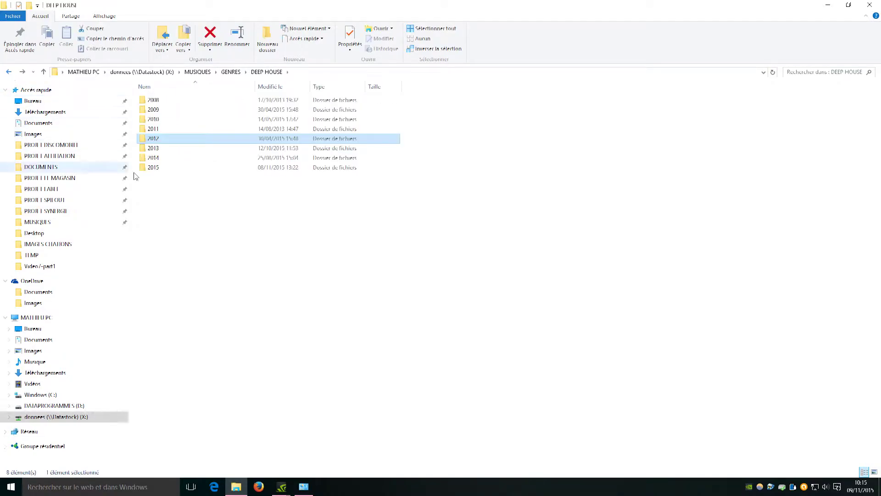
double_click(168, 130)
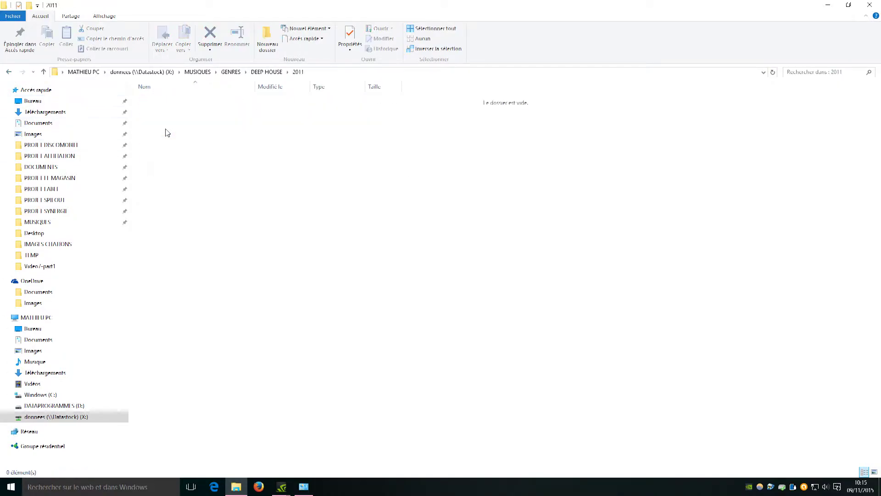
left_click(8, 73)
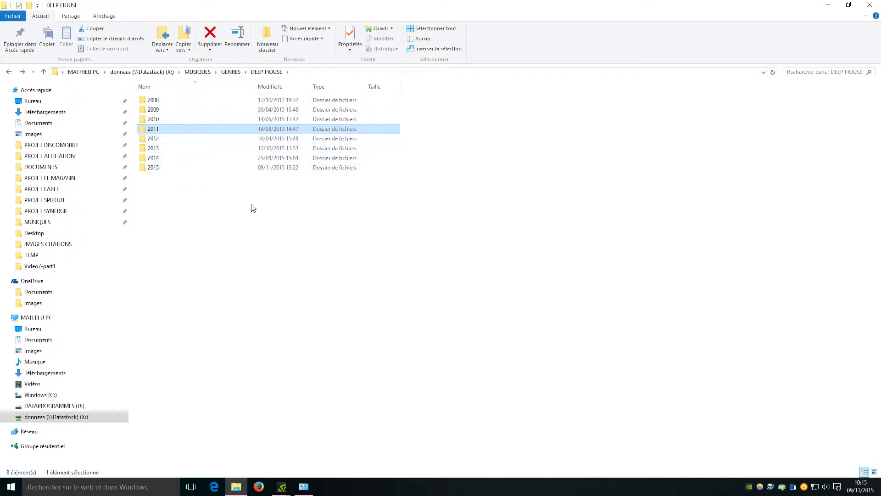
Return to GENRES and look into the ELECTRO EDM HOUSE and FUNKY HOUSE folders, going back to GENRES after each.
left_click(231, 71)
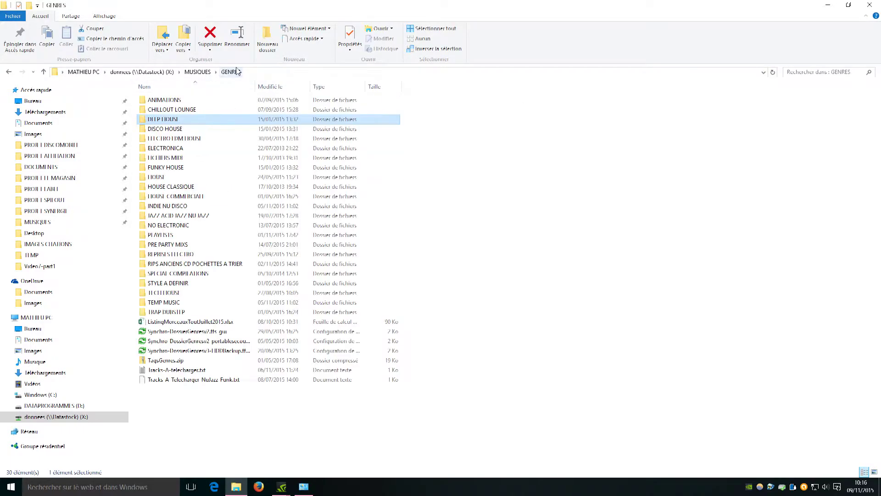
double_click(209, 138)
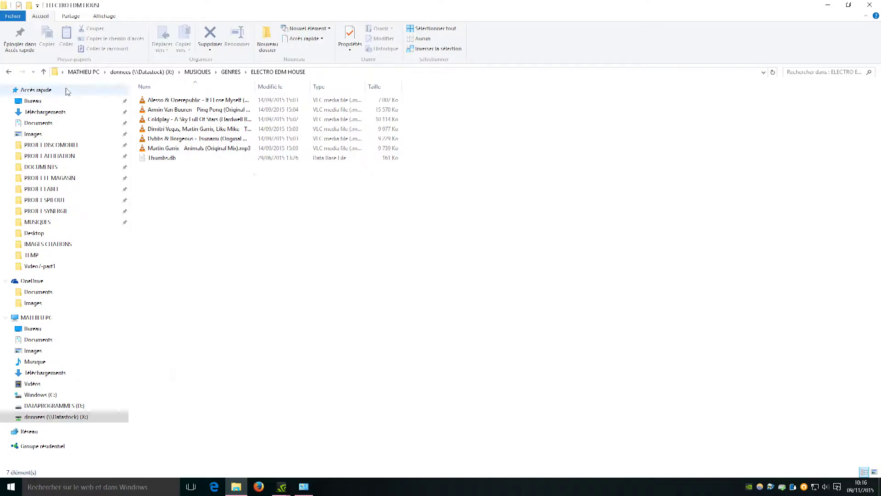
left_click(9, 72)
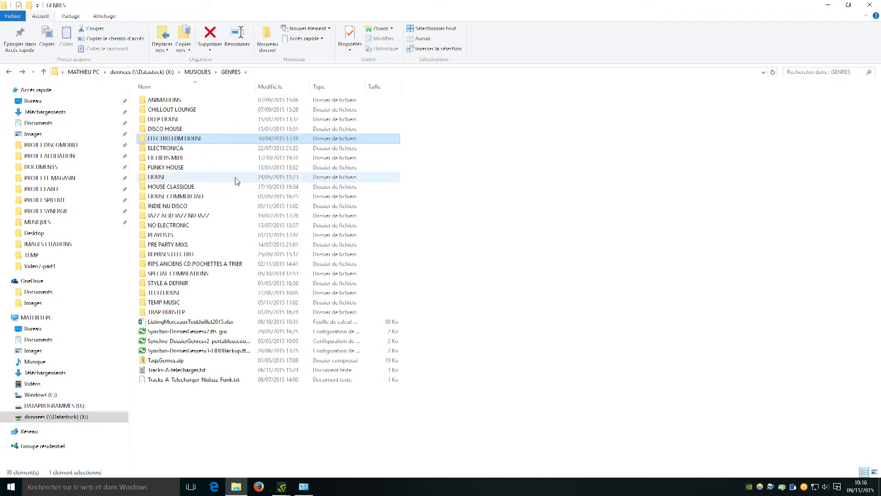
double_click(217, 168)
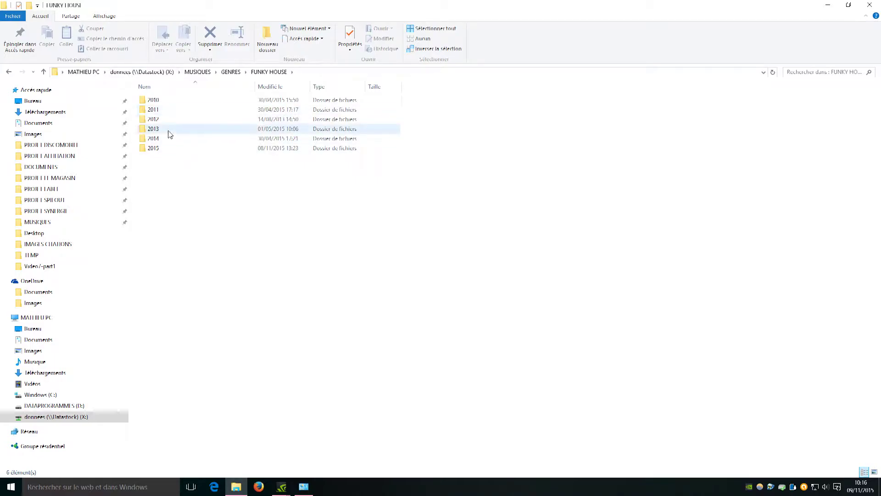
left_click(8, 71)
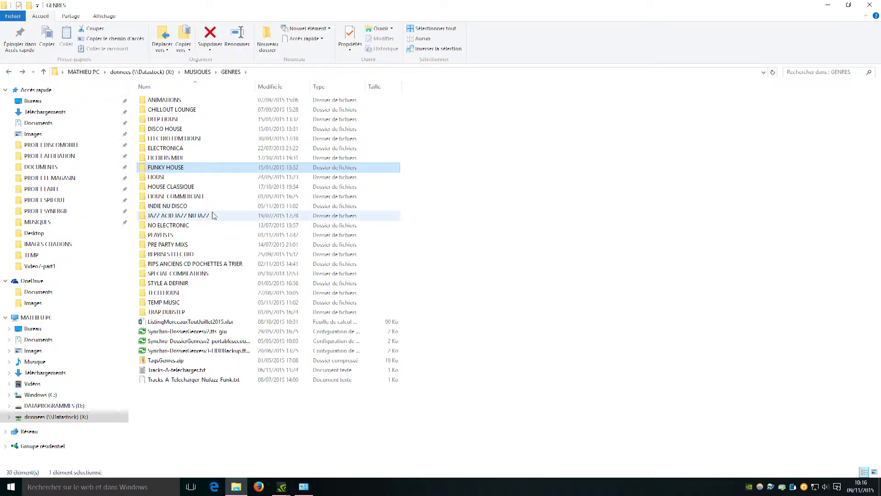
View the tracks in the 2014 subfolder of HOUSE, and return to the GENRES folder.
double_click(210, 179)
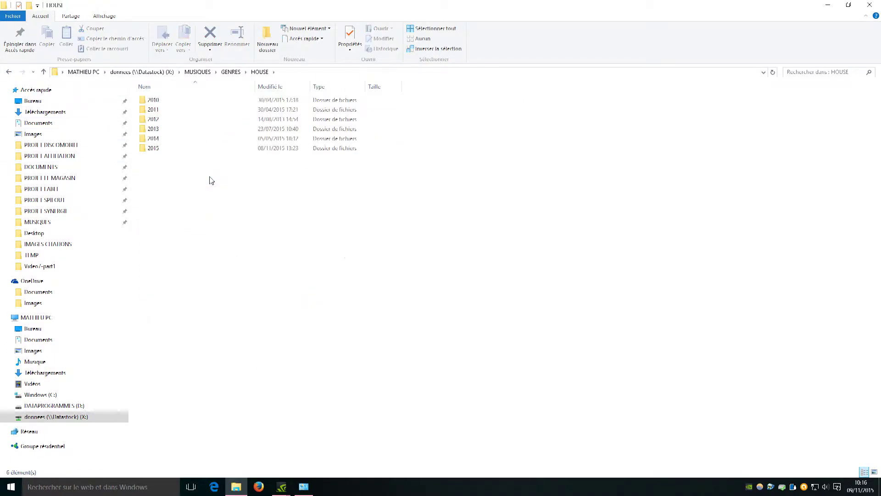
double_click(193, 139)
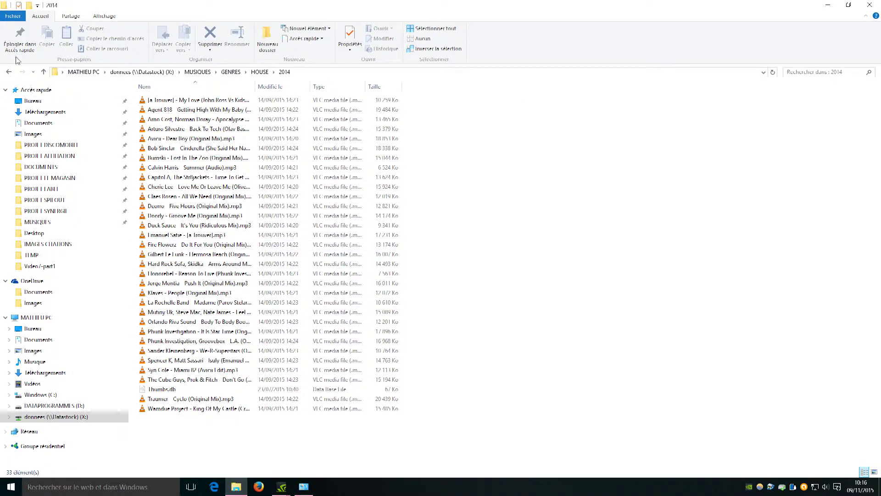
left_click(9, 72)
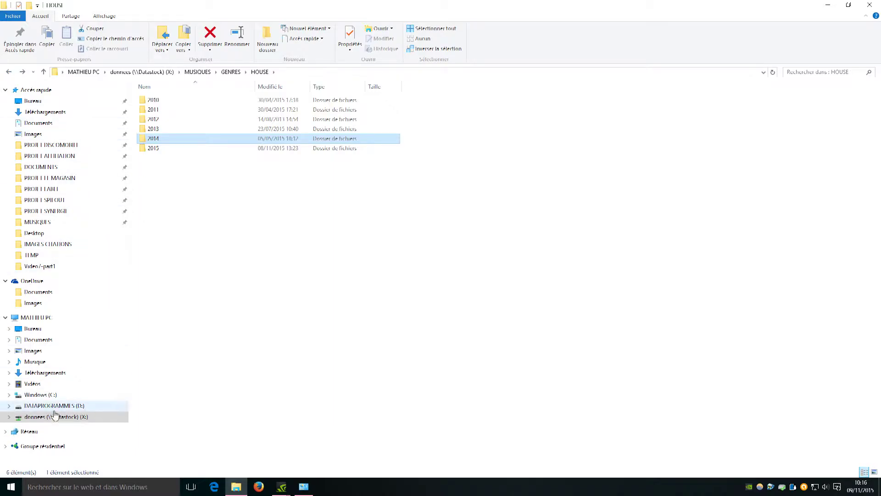
left_click(230, 73)
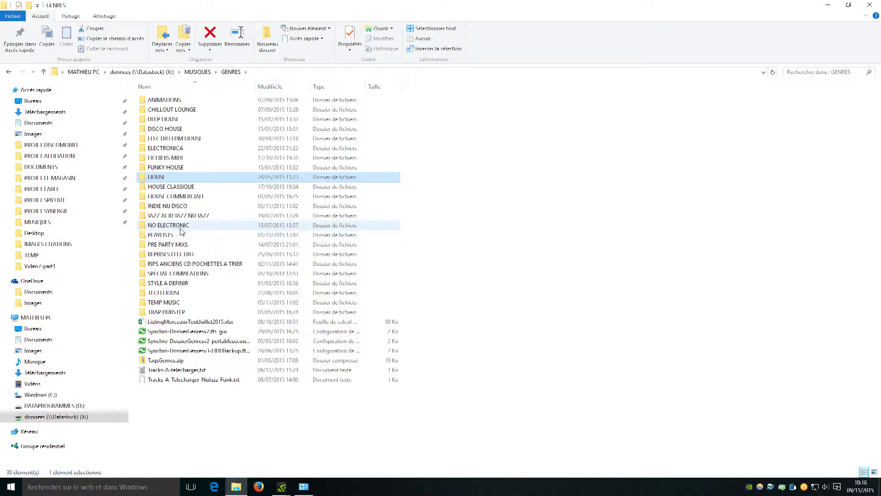
Open the DISCO folder inside NO ELECTRONIC and sort its tracks by name.
double_click(218, 225)
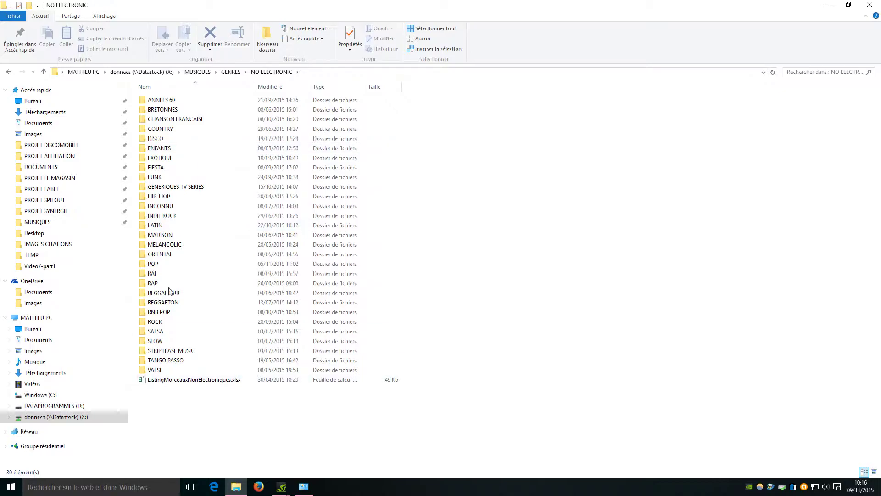
double_click(183, 138)
left_click(190, 88)
Browse the track list of the DISCO folder and return to its beginning.
scroll(273, 197, "down", 18)
scroll(271, 197, "down", 11)
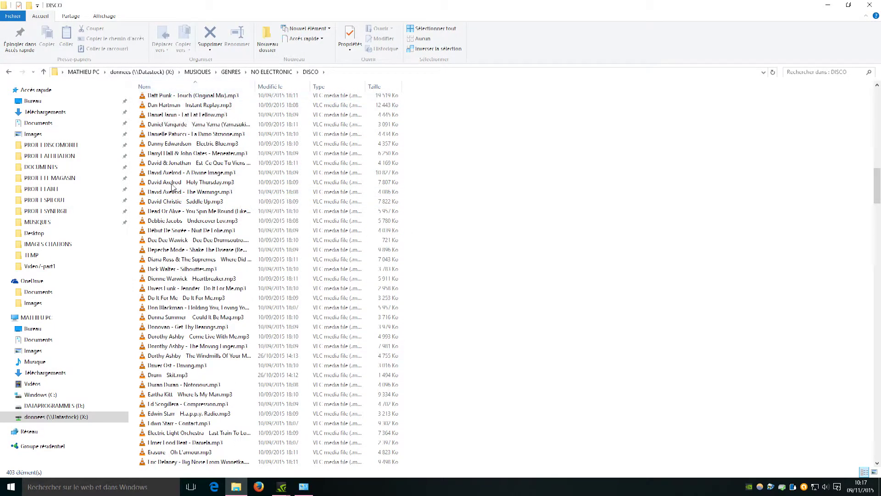
scroll(175, 177, "up", 20)
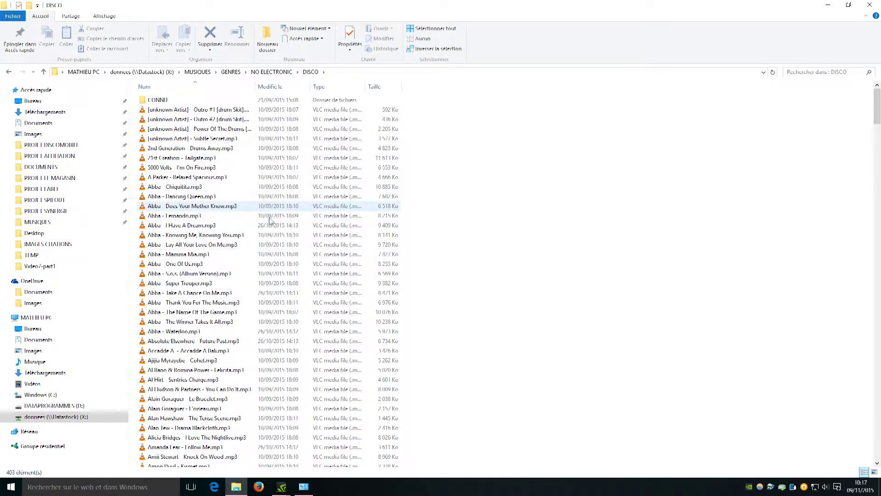
scroll(264, 252, "down", 20)
scroll(254, 307, "down", 4)
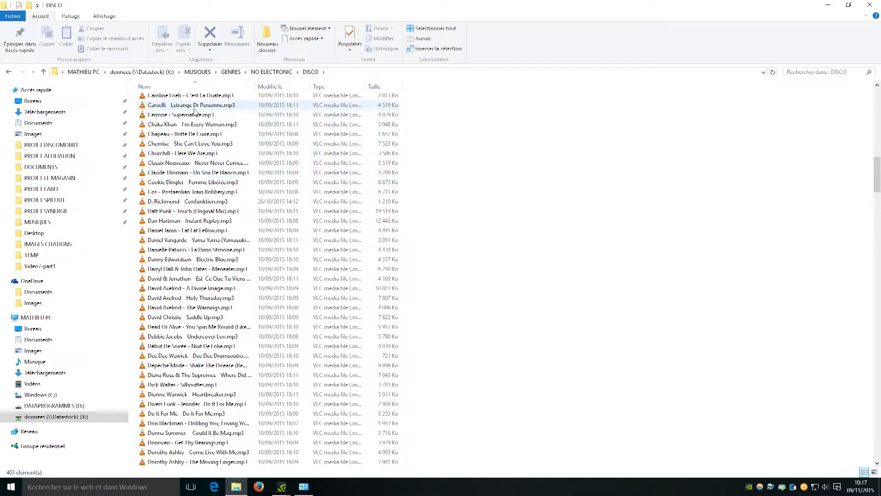
left_click_drag(878, 192, 878, 376)
scroll(275, 184, "up", 20)
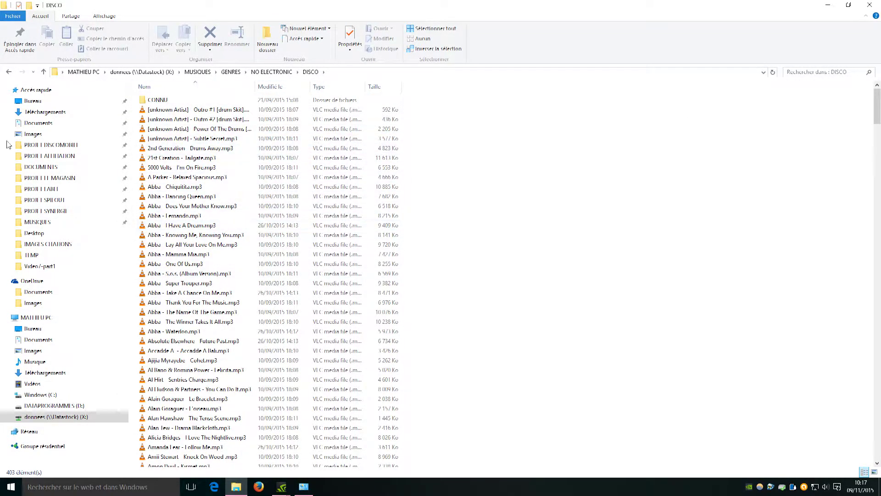
Add the Battements par minute column to the detailed file list of the DISCO folder.
right_click(410, 92)
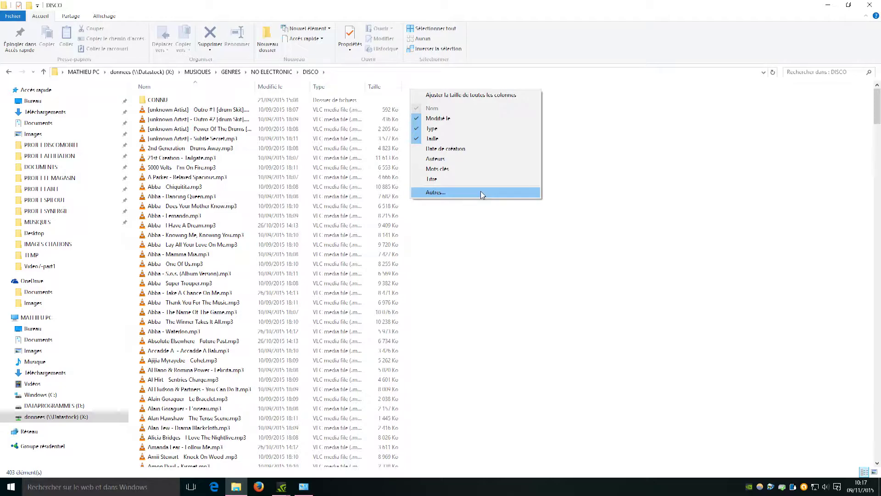
left_click(445, 193)
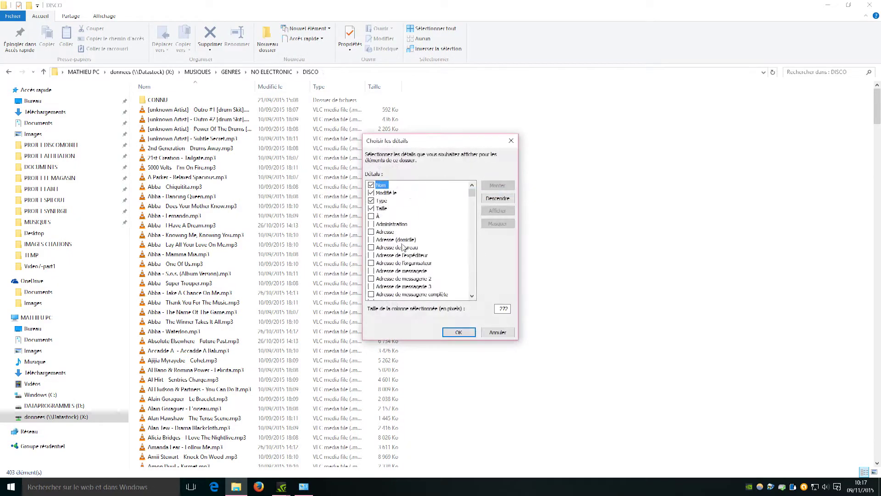
mouse_move(472, 192)
left_mouse_down()
mouse_move(474, 222)
mouse_move(471, 202)
mouse_move(475, 210)
left_mouse_up()
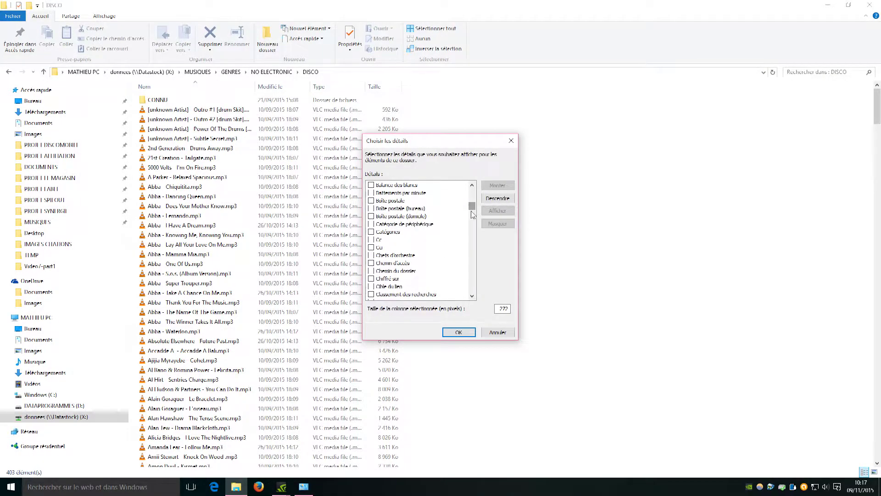
scroll(471, 211, "up", 2)
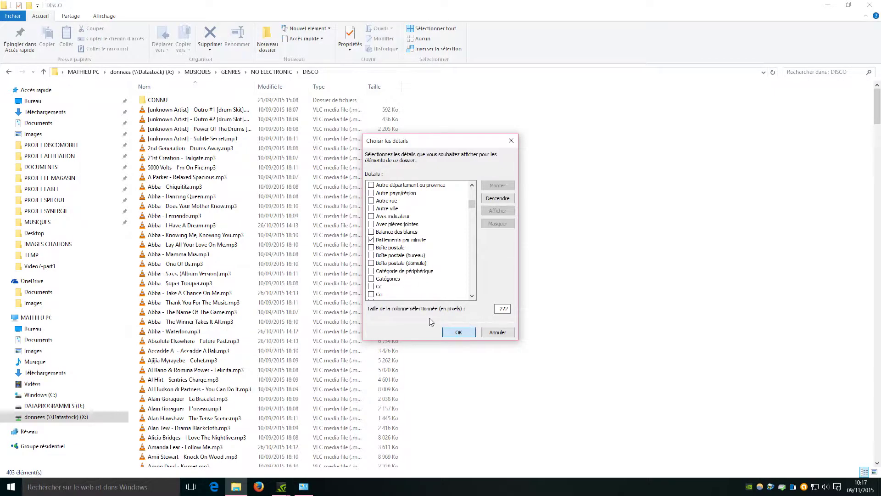
left_click(458, 334)
Widen the Taille column and sort the DISCO tracks by Battements par minute in ascending order.
left_click_drag(404, 89, 418, 88)
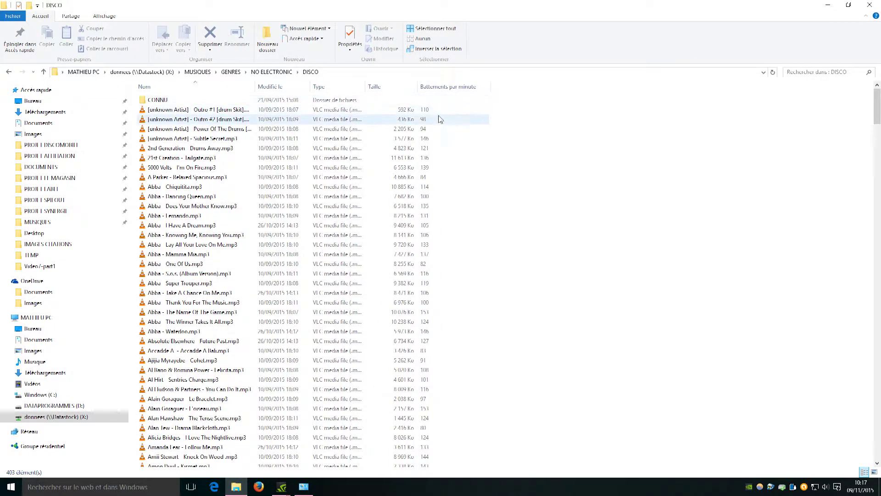
left_click_drag(877, 119, 466, 92)
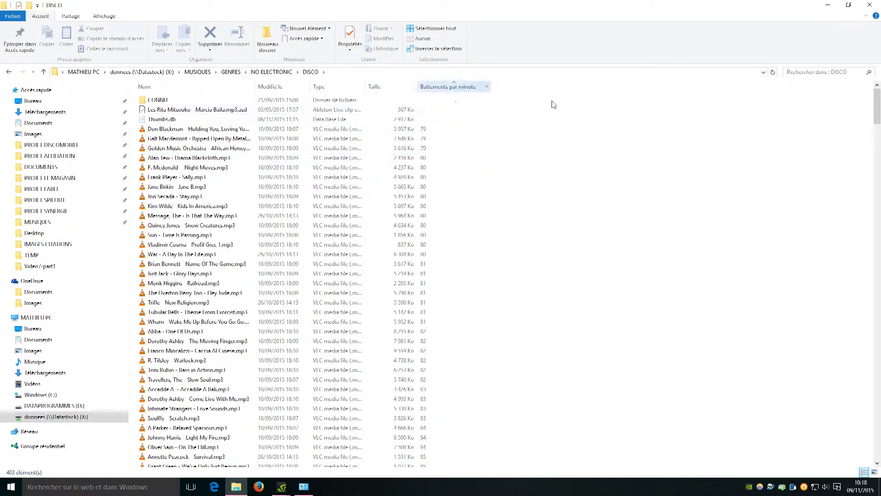
Browse the DISCO tracks in order of beats per minute and return to the beginning of the list.
scroll(879, 156, "down", 4)
mouse_move(879, 156)
left_mouse_down()
mouse_move(873, 439)
mouse_move(876, 156)
left_mouse_up()
scroll(785, 122, "up", 15)
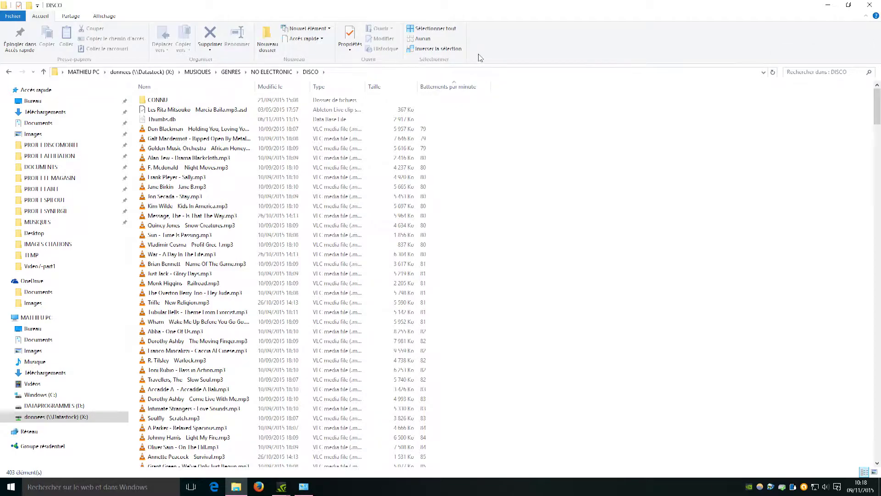
left_click(350, 48)
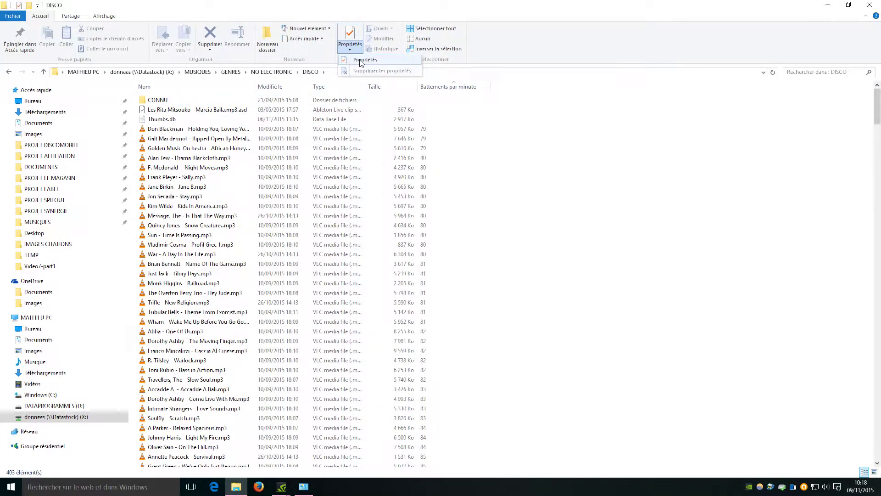
left_click(361, 60)
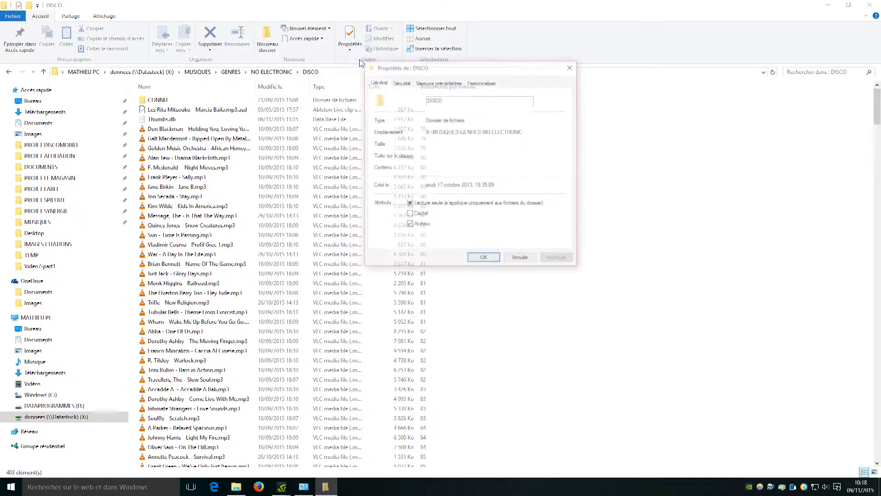
left_click(521, 260)
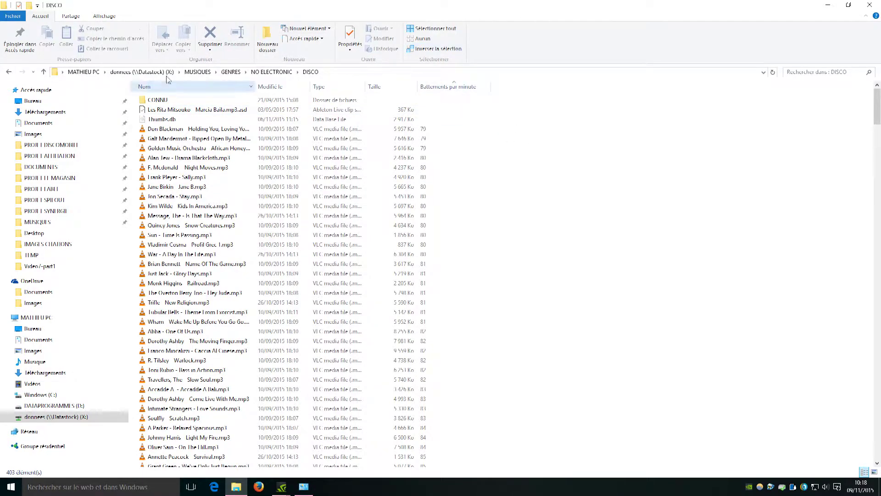
left_click(70, 17)
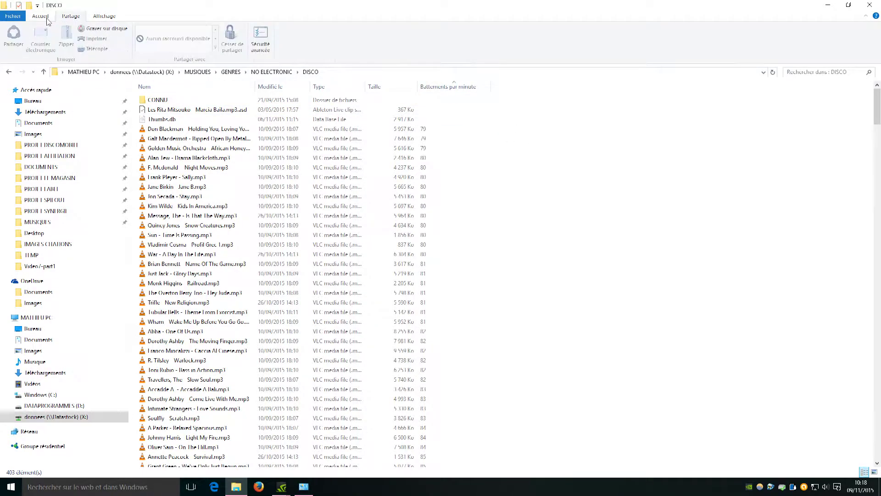
Apply the DISCO folder's current display settings to all folders of the same type in the folder options.
left_click(105, 16)
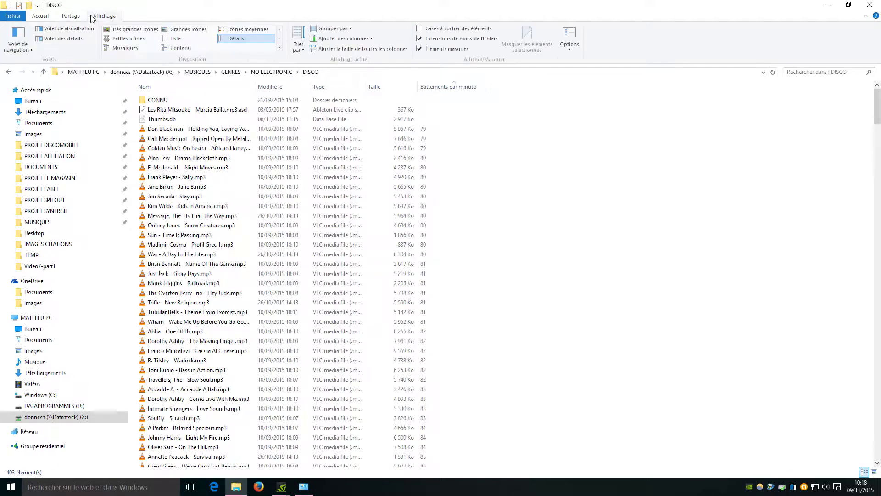
left_click(30, 50)
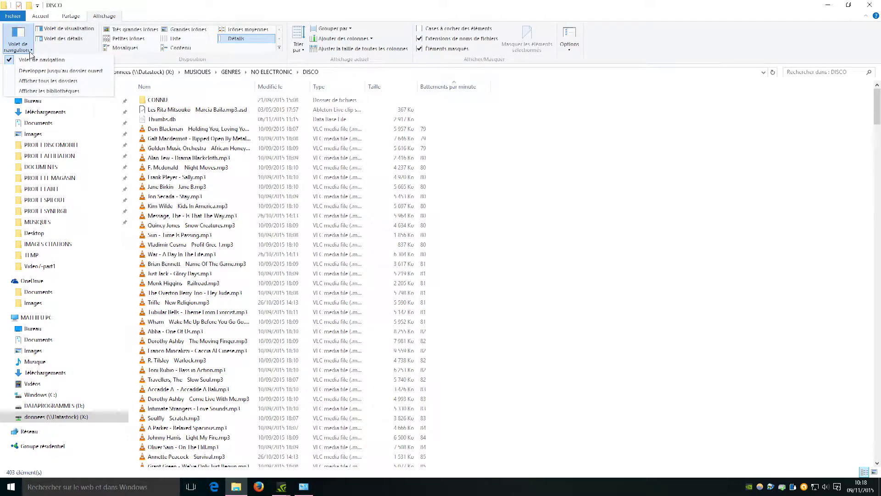
left_click(518, 127)
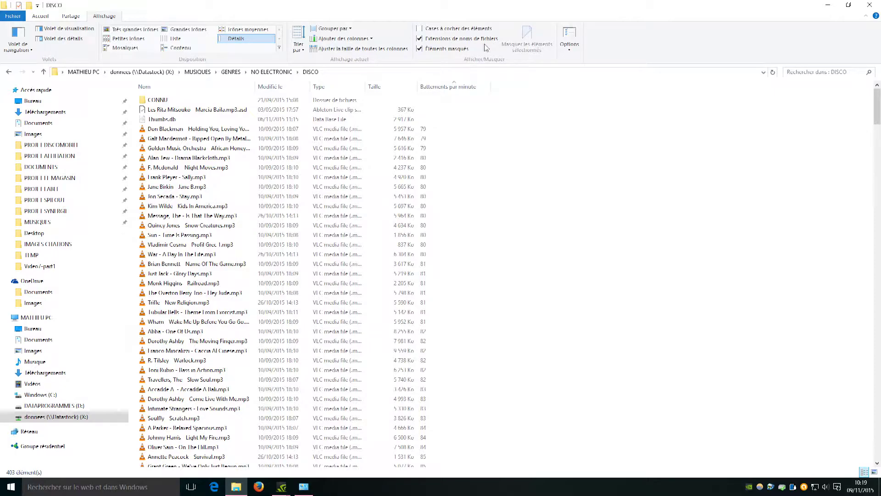
left_click(569, 45)
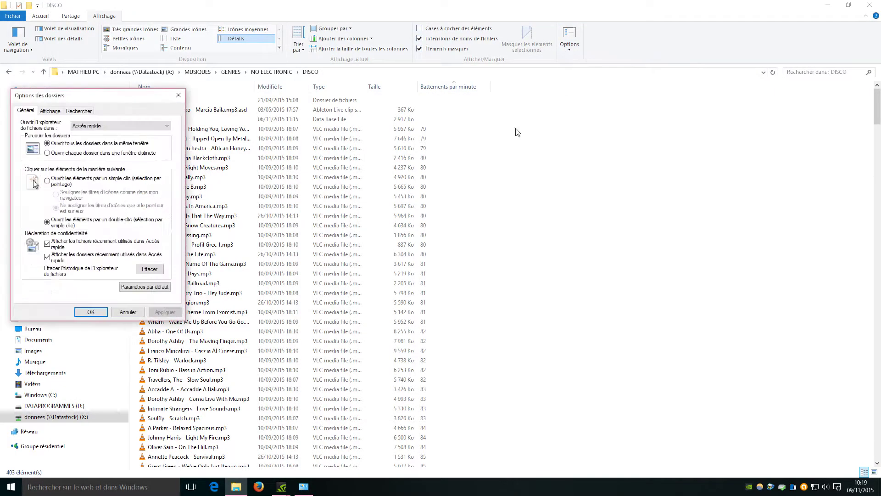
left_click_drag(84, 100, 447, 180)
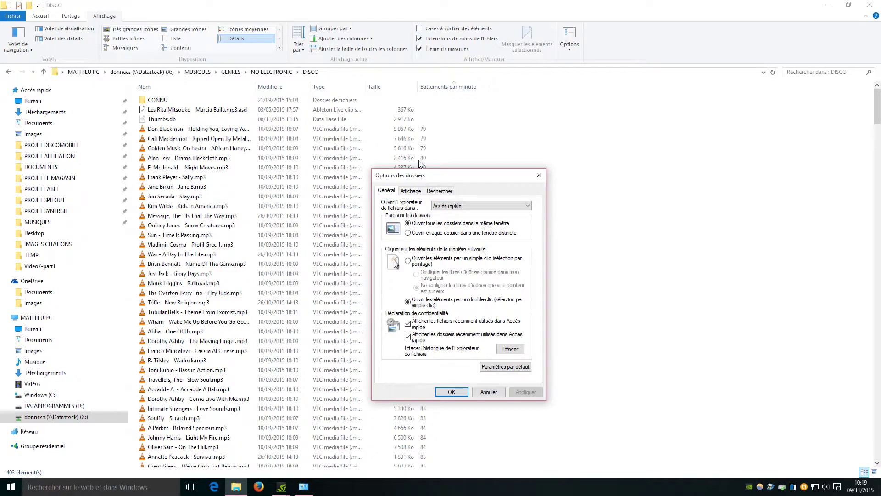
left_click(415, 192)
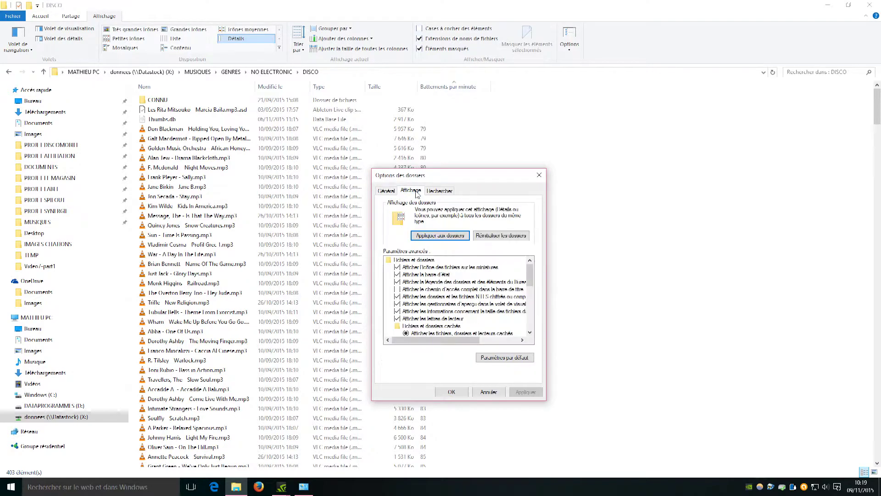
left_click_drag(433, 176, 566, 136)
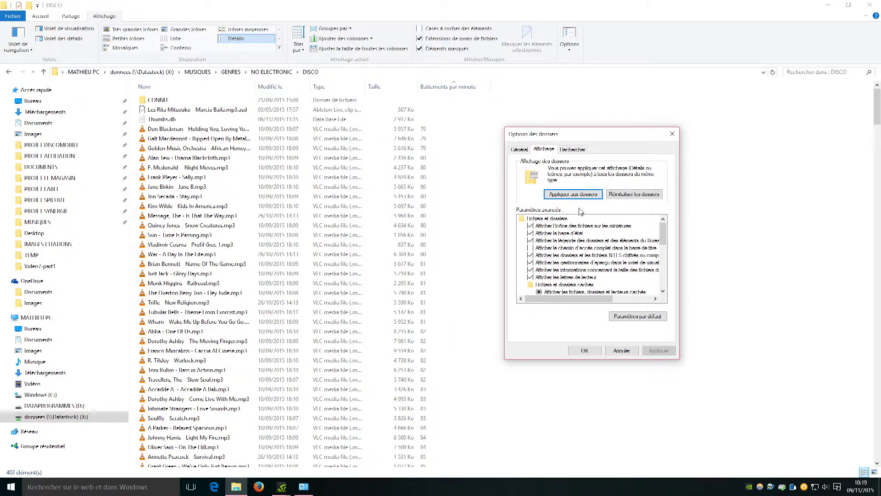
left_click(585, 195)
left_click(574, 195)
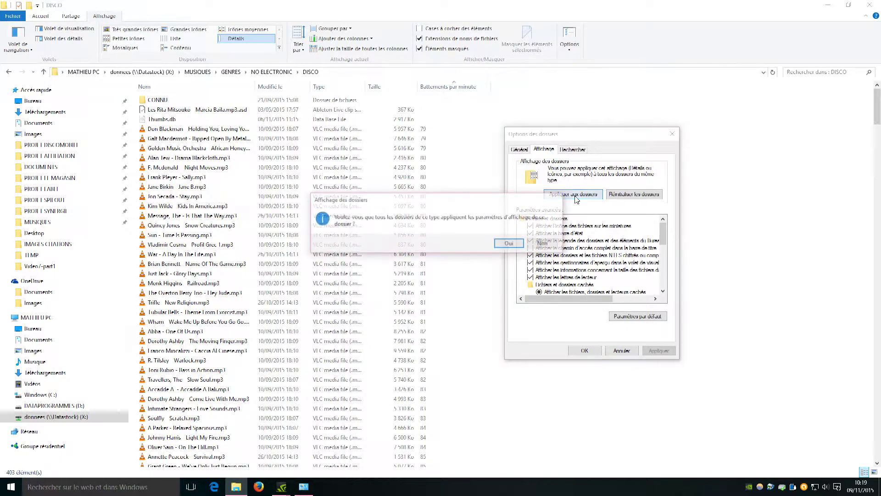
left_click(513, 245)
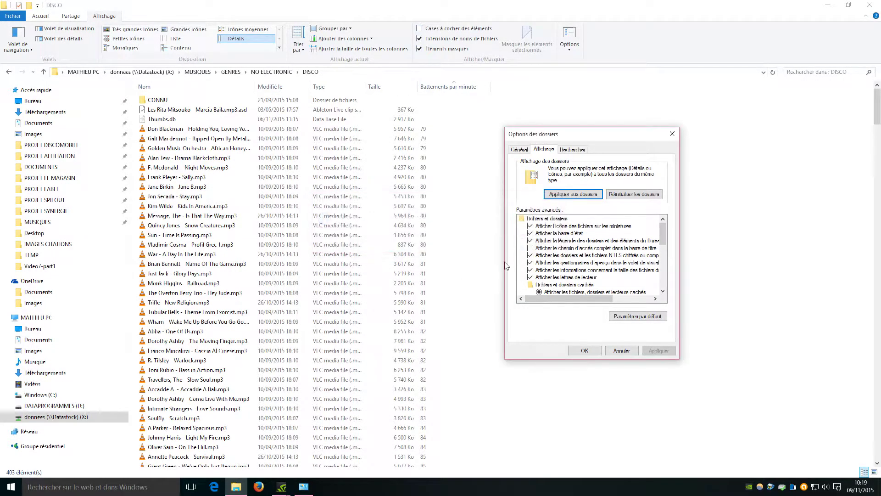
left_click(582, 351)
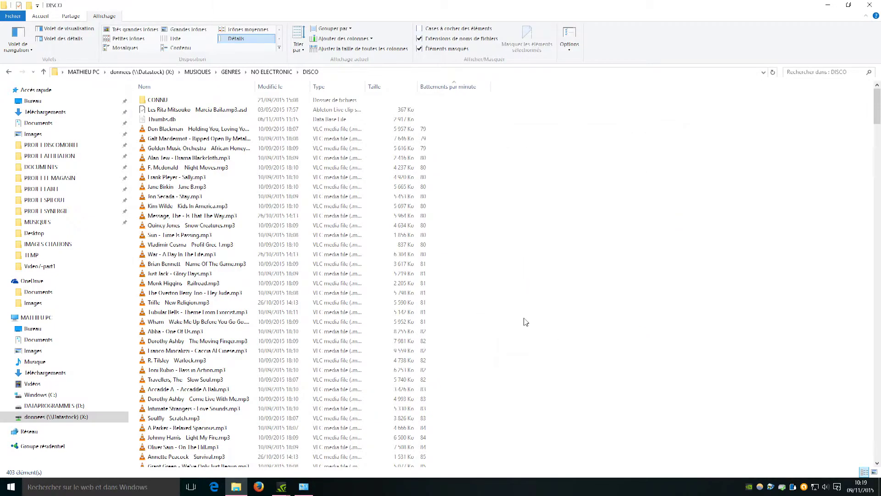
Open the FUNK folder inside NO ELECTRONIC and check its tracks with the Battements par minute column.
left_click(274, 72)
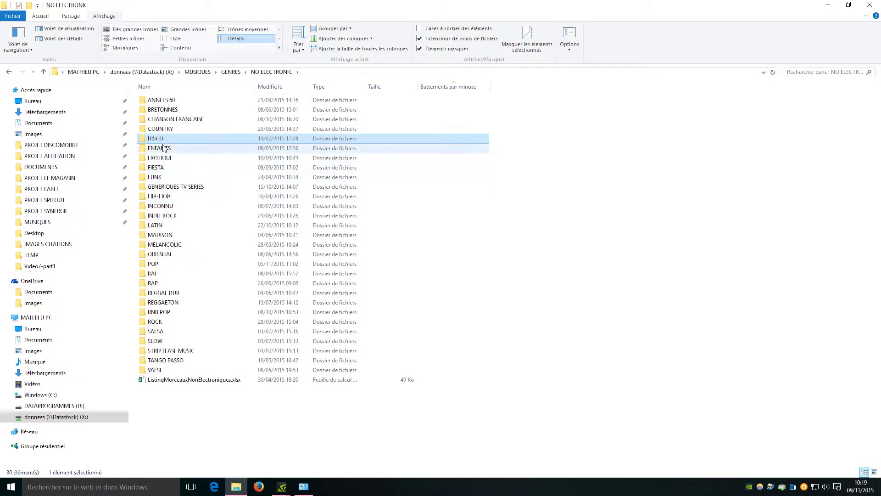
double_click(159, 178)
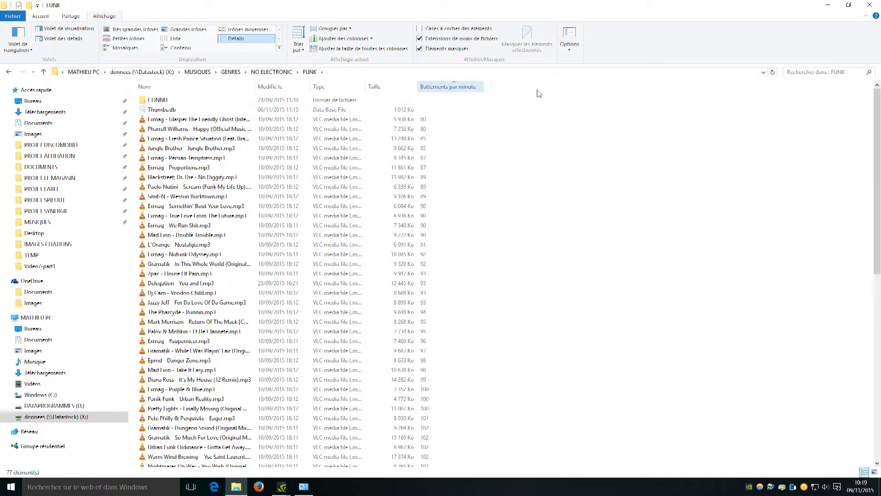
mouse_move(877, 125)
left_mouse_down()
mouse_move(878, 290)
mouse_move(877, 127)
left_mouse_up()
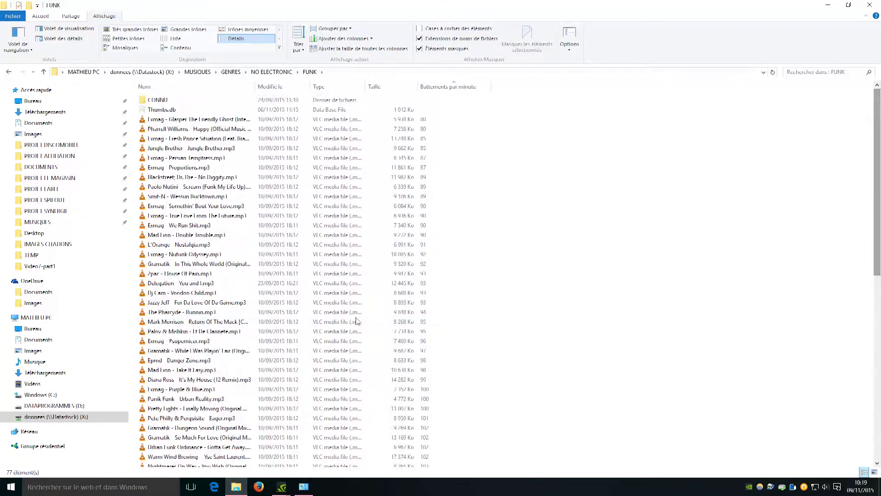
Go back up to the GENRES folder and look into its TEMP MUSIC folder.
left_click(271, 72)
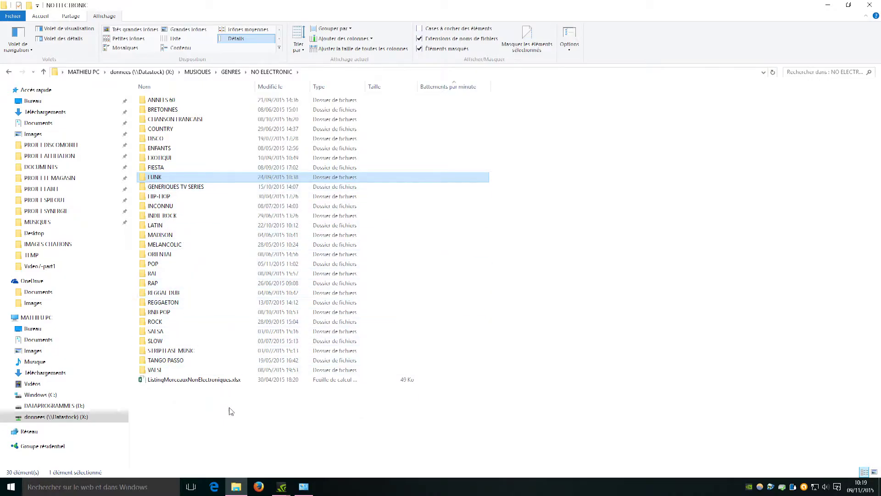
left_click(227, 72)
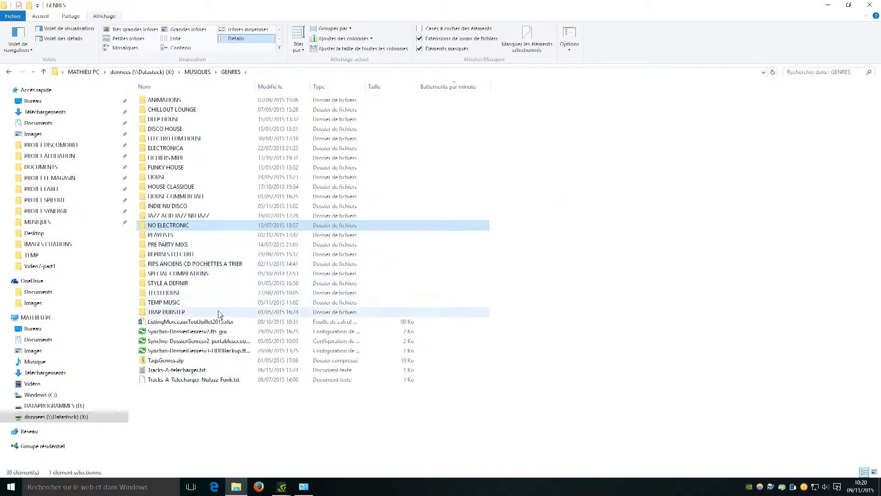
double_click(161, 302)
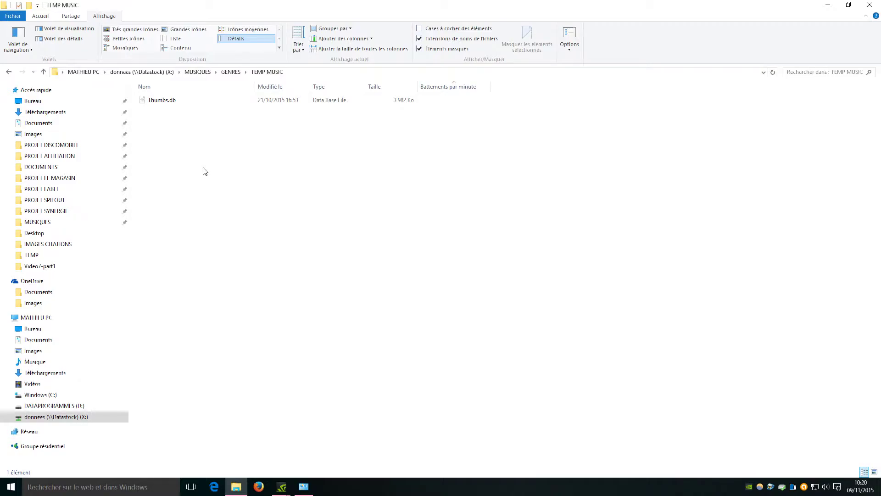
left_click(230, 72)
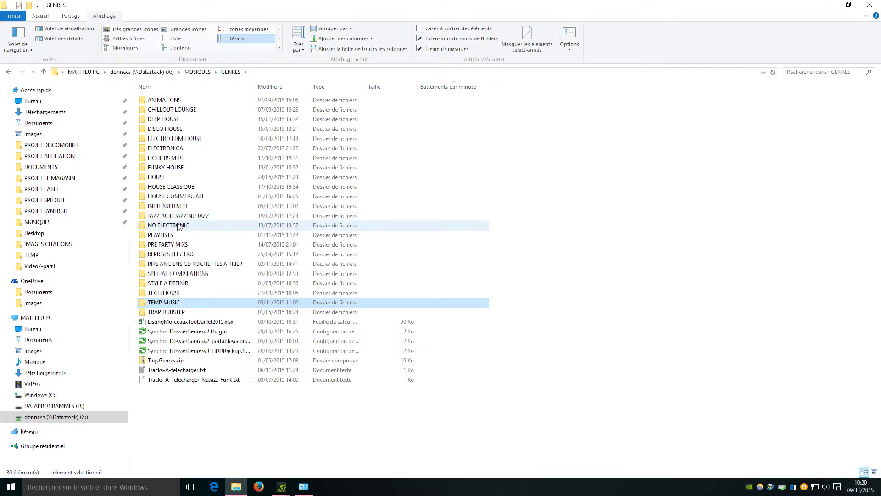
double_click(181, 304)
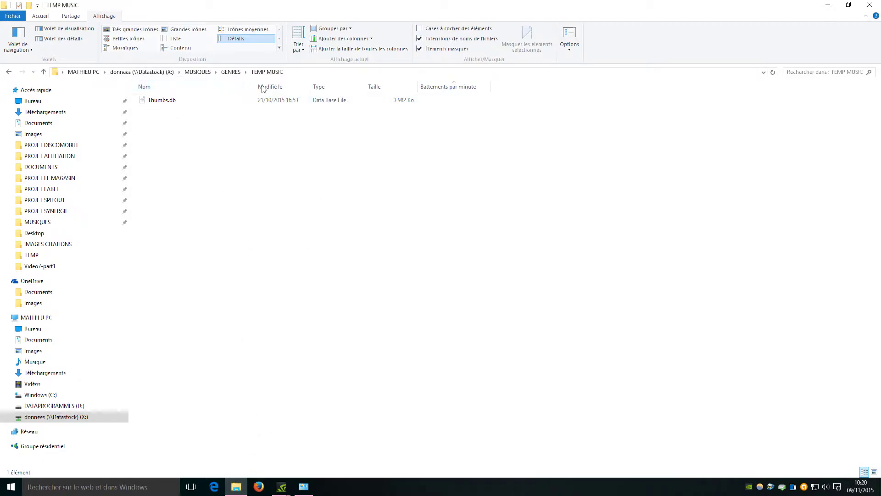
Return to the GENRES folder and open the HOUSE CLASSIQUE folder to look at its contents.
left_click(230, 72)
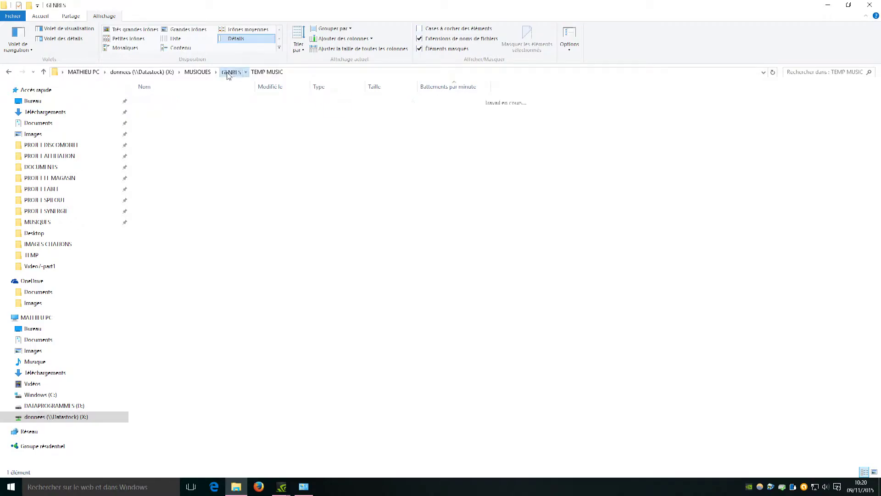
double_click(190, 187)
double_click(187, 110)
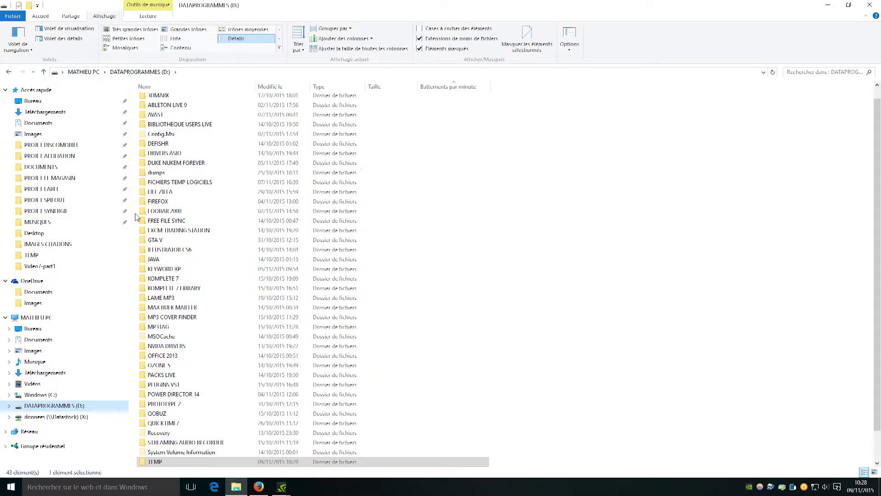
Widen the folder tree and expand the donnees (X:) drive through MUSIQUES down to the GENRES subfolders.
left_click(72, 416)
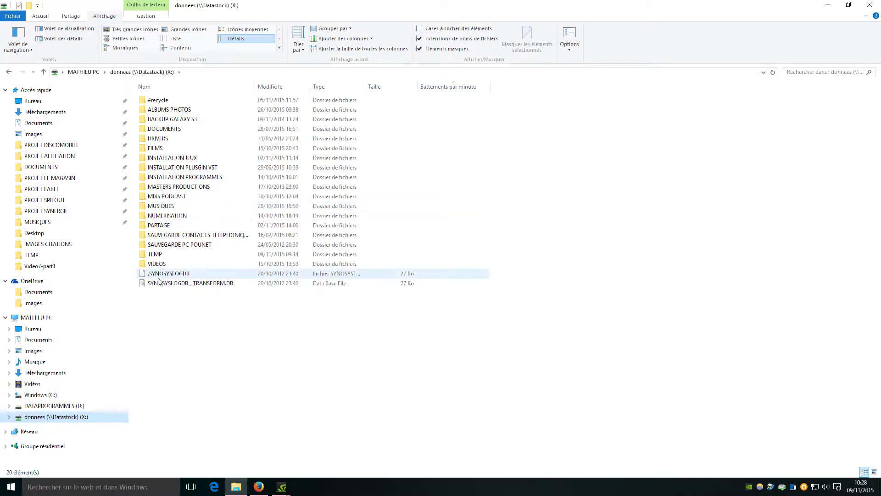
left_click(9, 417)
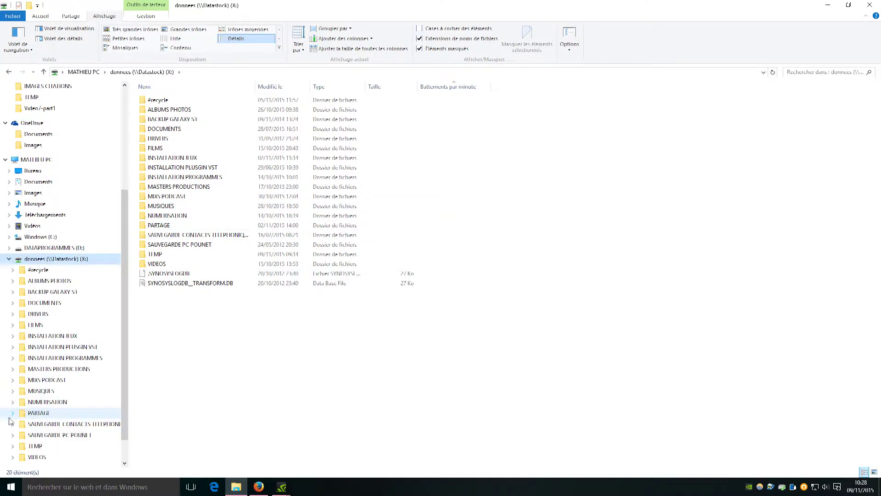
left_click_drag(126, 331, 323, 332)
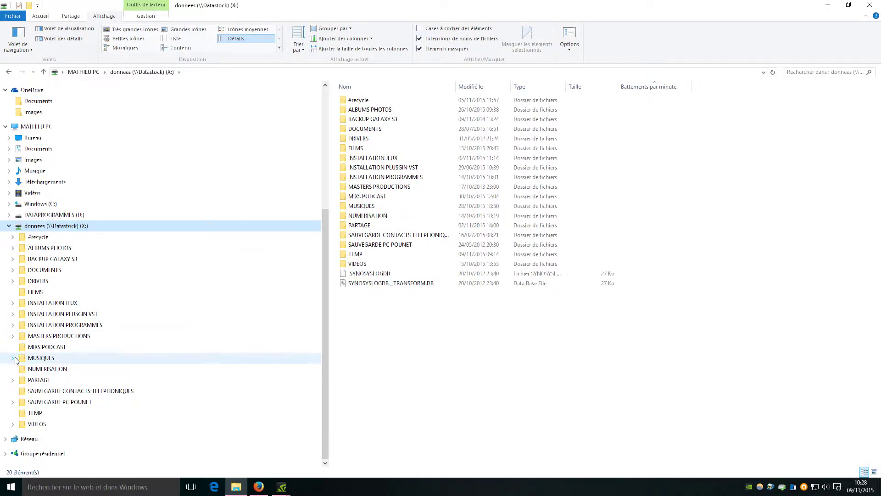
left_click(13, 358)
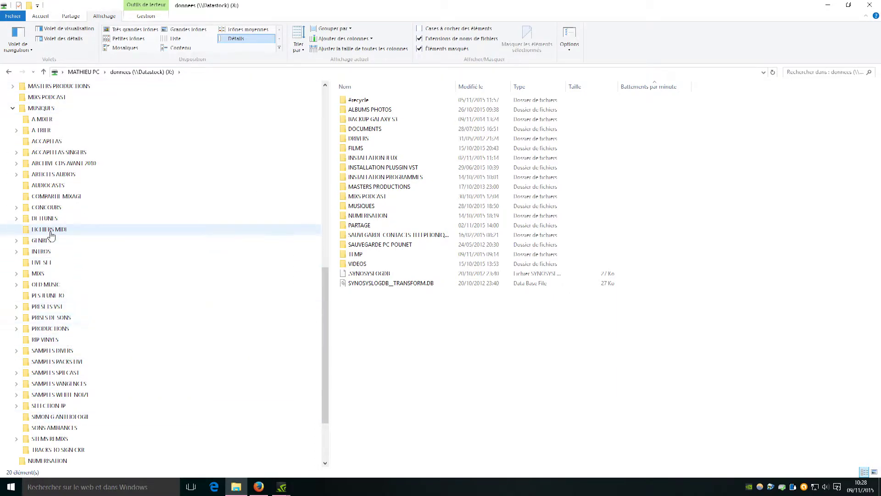
left_click(17, 243)
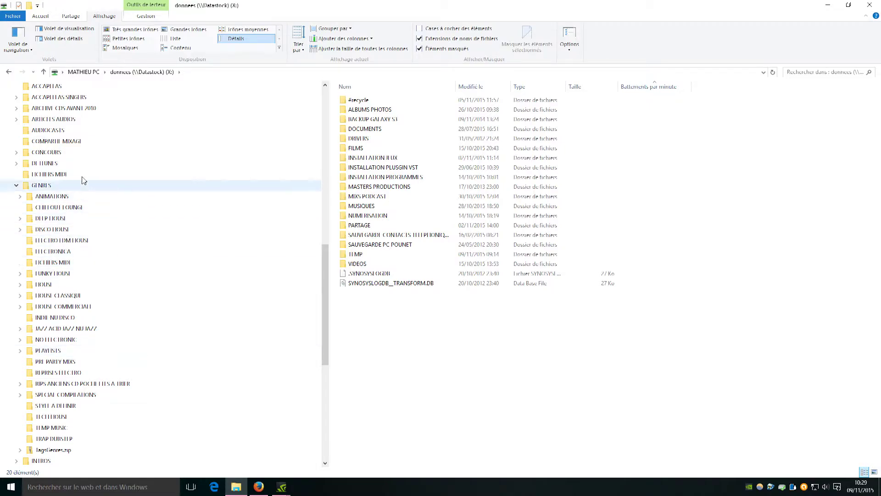
Expand DEEP HOUSE under GENRES into its year folders and view the tracks of the 2010 folder.
scroll(46, 176, "down", 1)
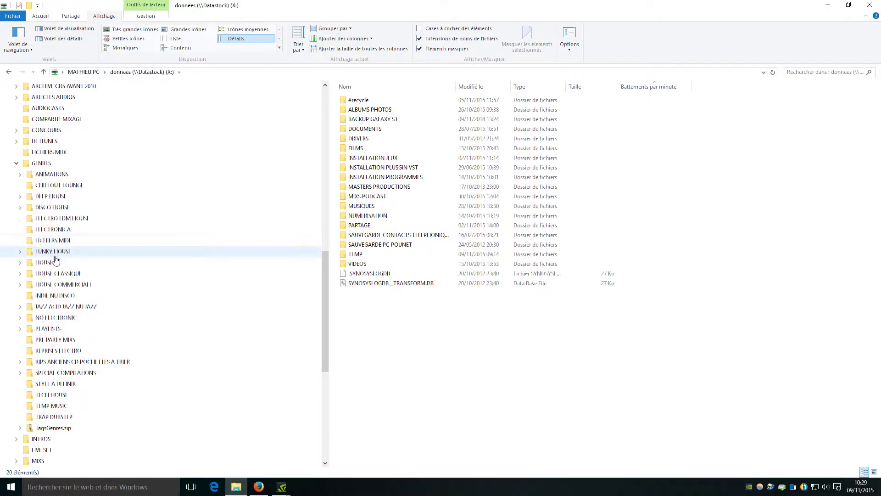
left_click(20, 196)
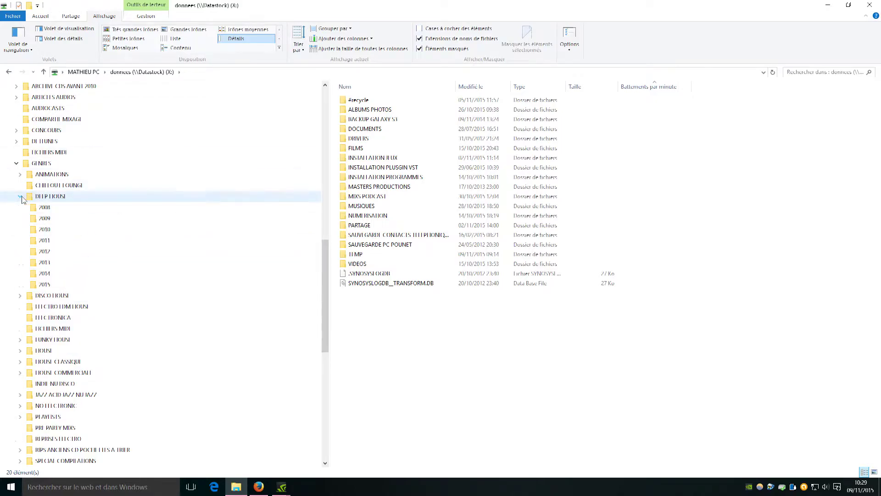
left_click(54, 233)
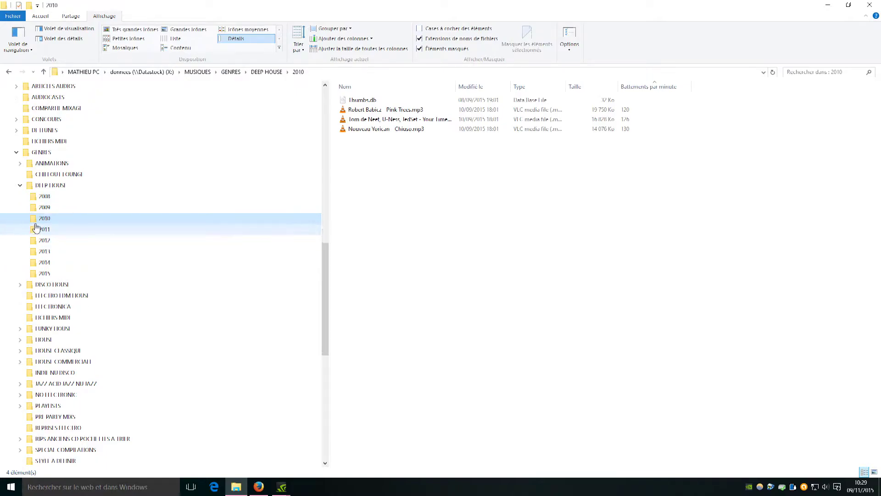
Collapse the DEEP HOUSE and GENRES branches in the folder tree.
left_click(21, 185)
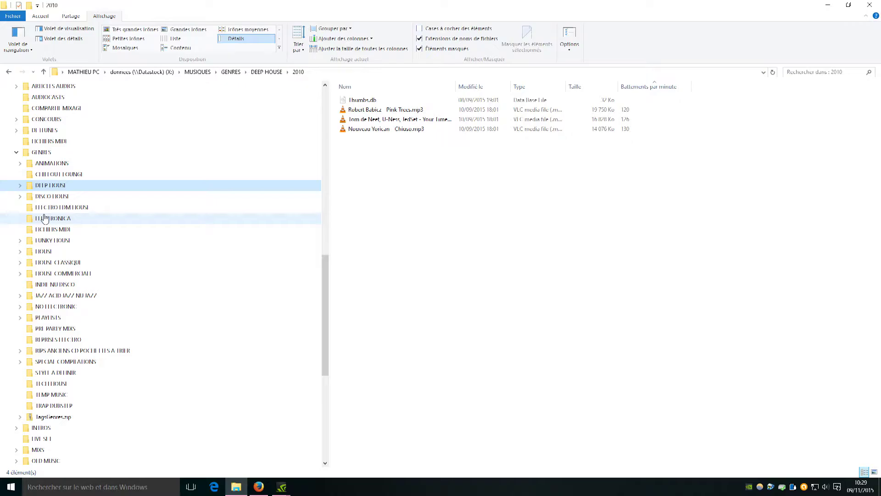
left_click(16, 152)
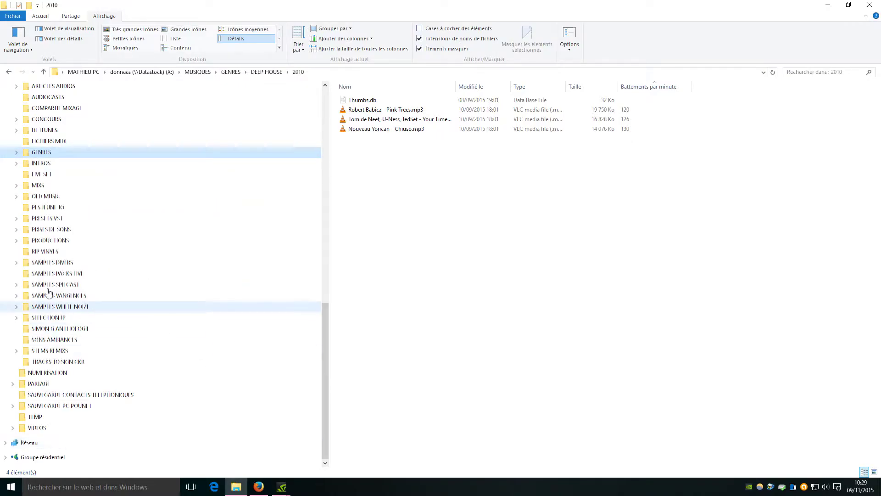
Expand GENRES in the folder tree, view the TEMP MUSIC folder and narrow the folder tree.
left_click(16, 153)
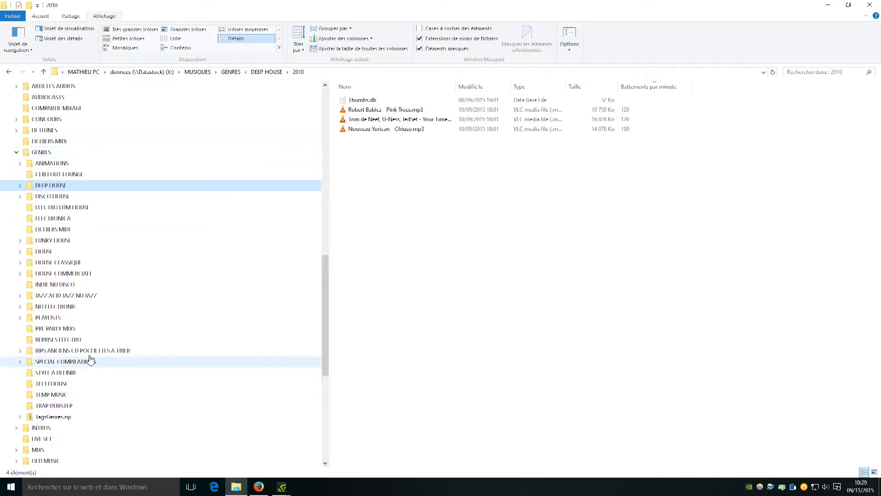
left_click(65, 395)
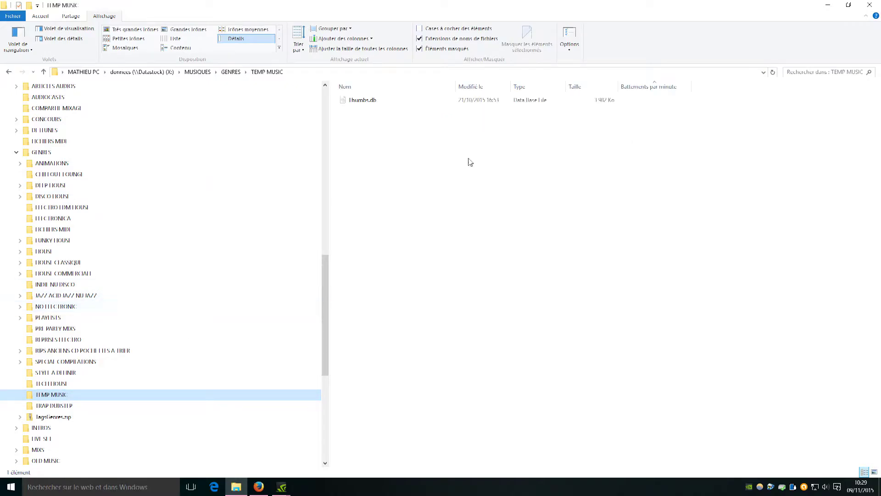
left_click_drag(326, 198, 165, 216)
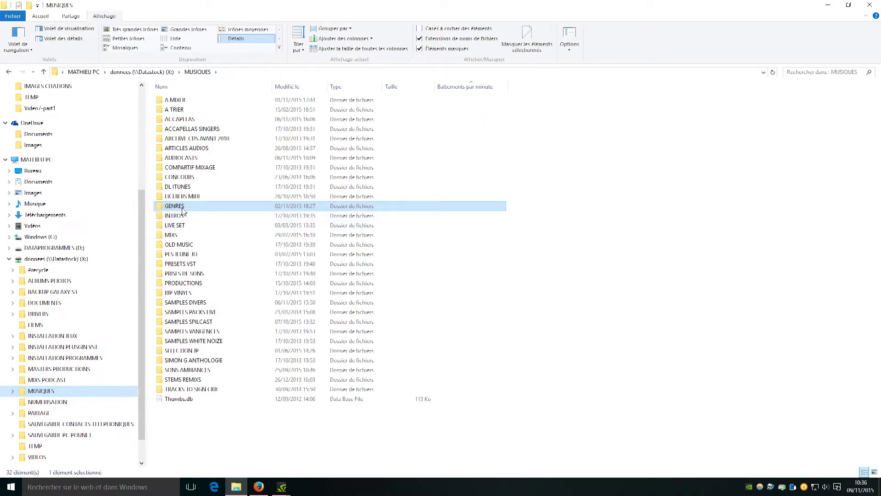
Open TEMP MUSIC inside the GENRES folder to look at its contents and return to GENRES.
double_click(183, 207)
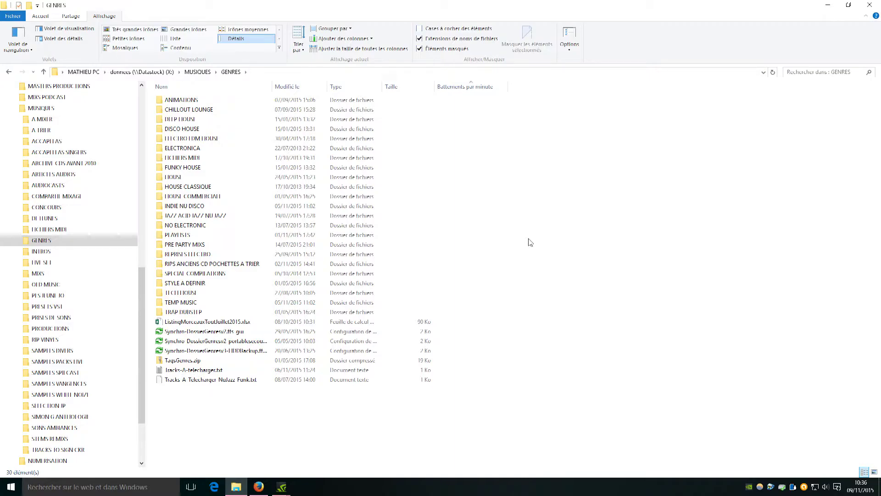
double_click(175, 303)
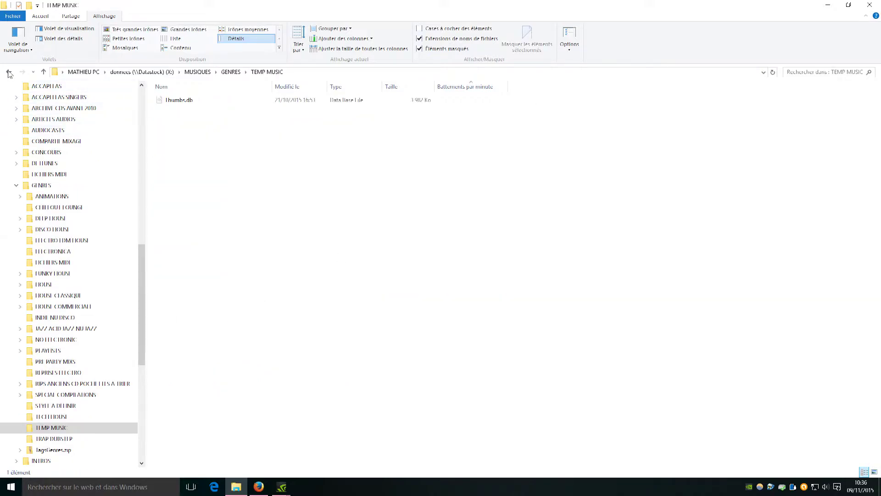
key("alt+Left")
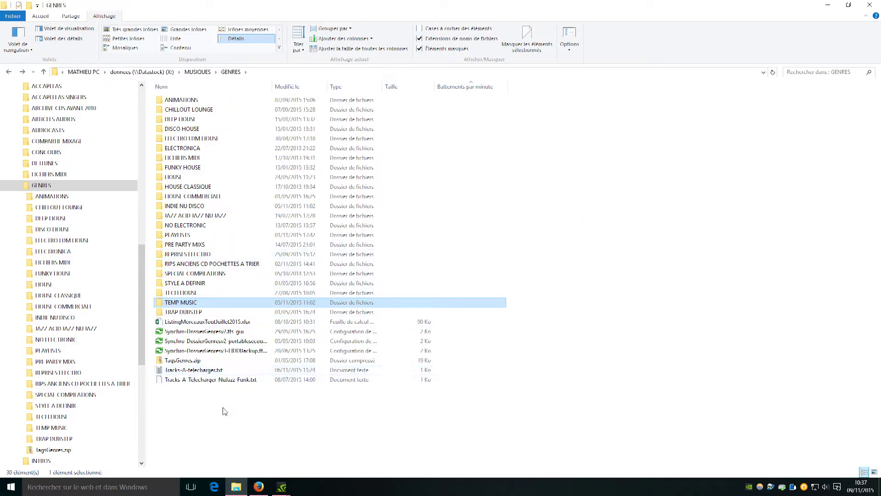
Open Tracks-A-telecharger.txt and copy the entry "Adri Block, Chris Marina - Our Kind Of People".
double_click(201, 371)
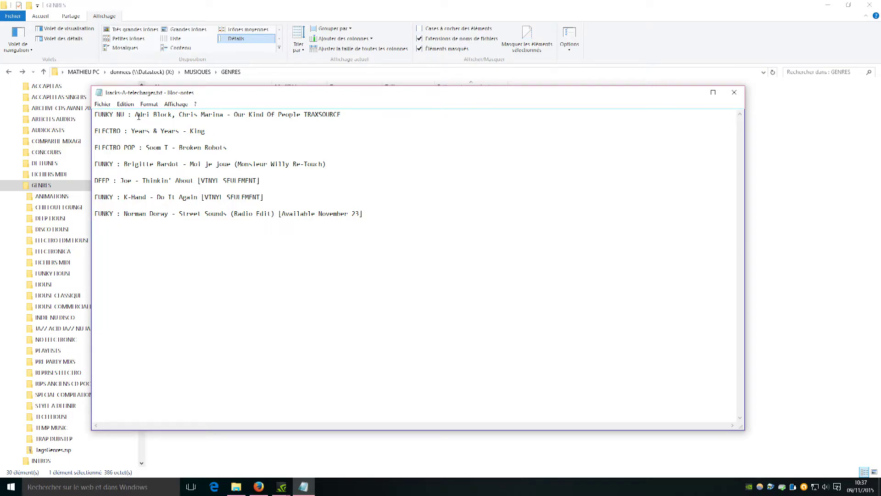
left_click_drag(142, 115, 294, 115)
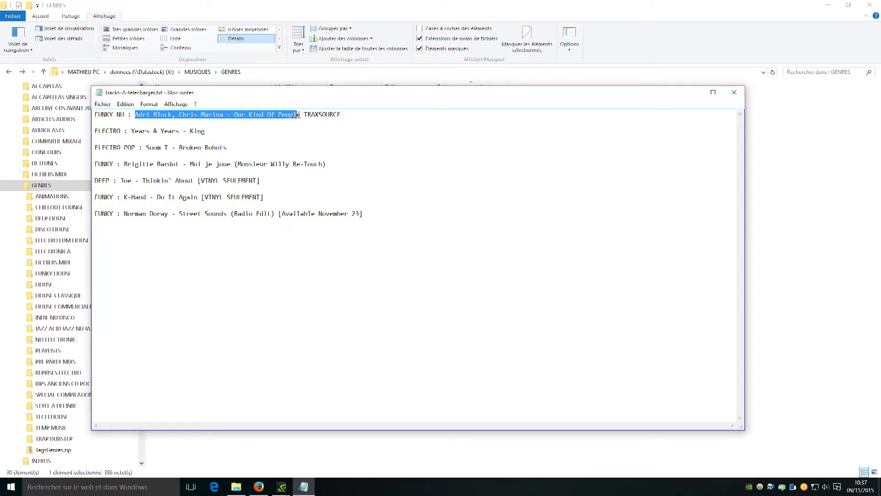
Switch to Firefox and open the Traxsource website from the SHOPS DJ bookmarks.
left_click(259, 487)
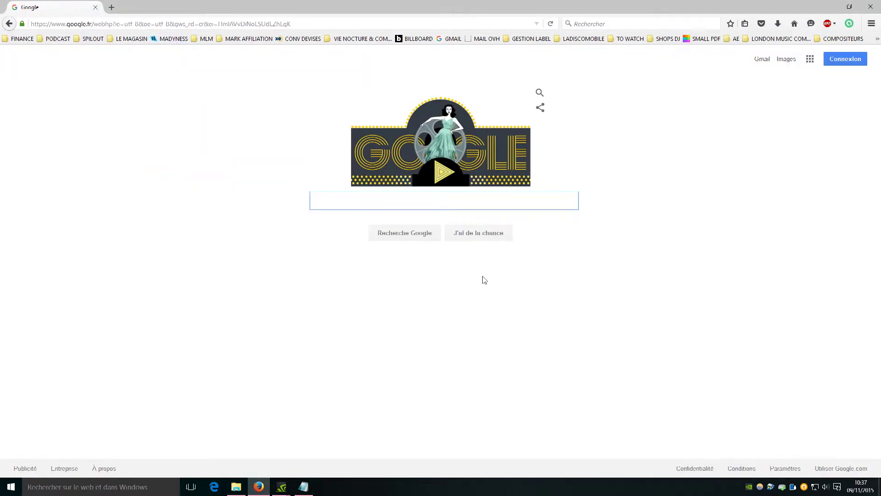
type("tra")
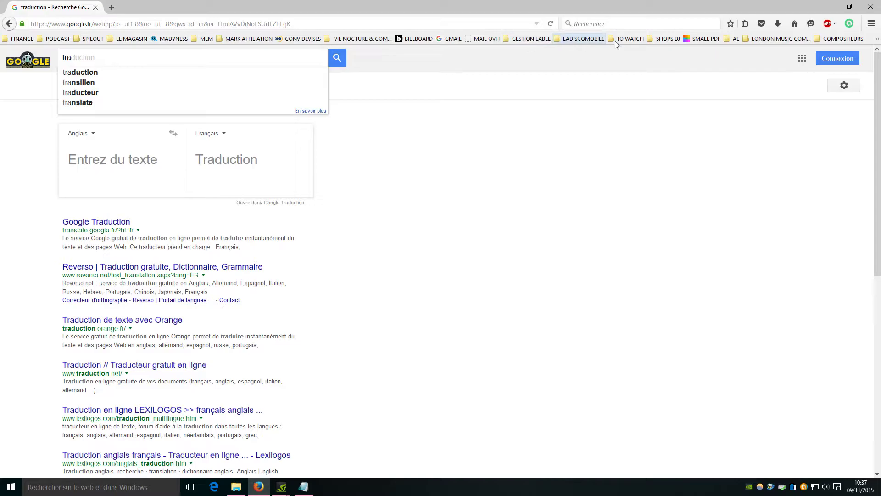
left_click(665, 38)
left_click(676, 72)
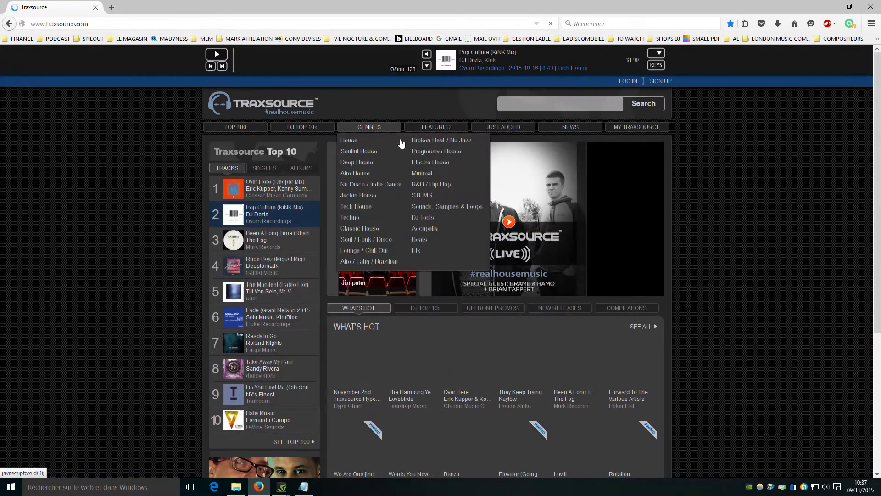
Search Traxsource for the copied text "Adri Block, Chris Marina - Our Kind Of People".
scroll(796, 277, "down", 3)
scroll(792, 280, "up", 3)
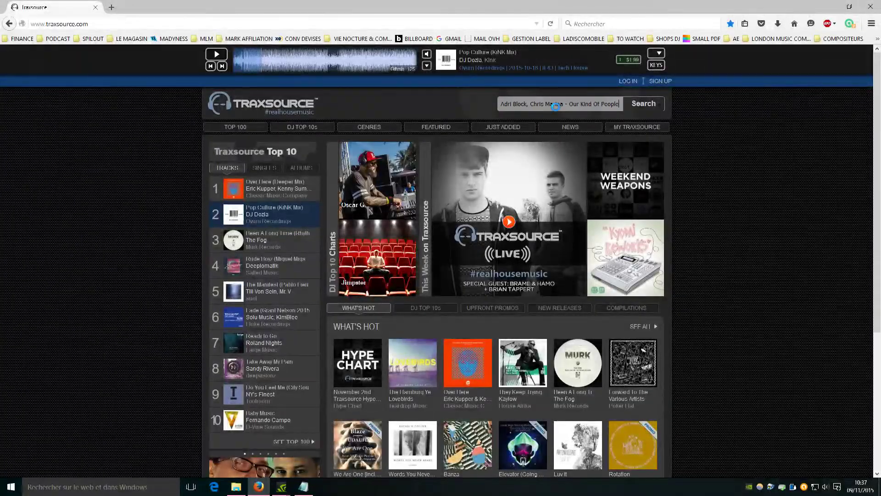
left_click(644, 104)
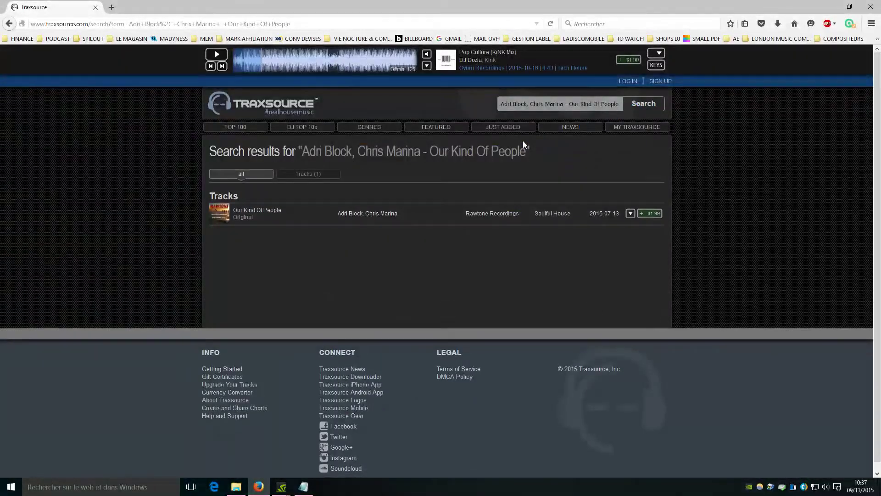
Preview the Our Kind Of People track from around its middle and pause the playback.
left_click(212, 213)
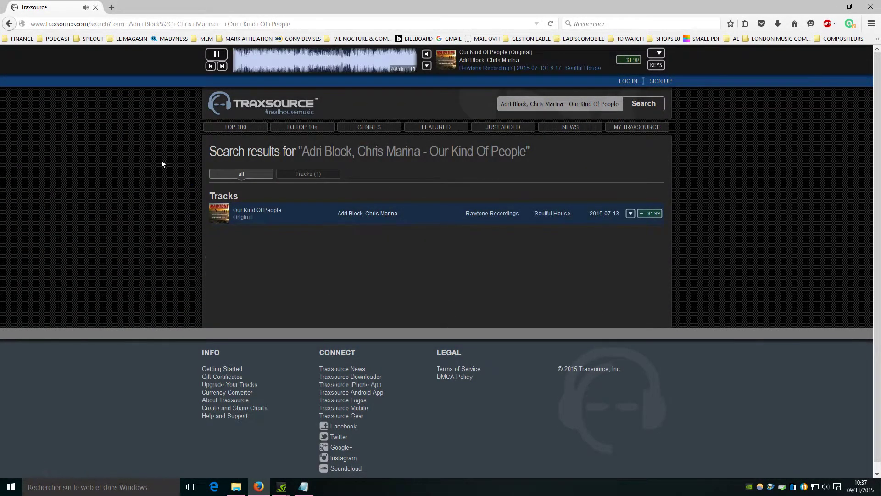
left_click(327, 65)
left_click(219, 55)
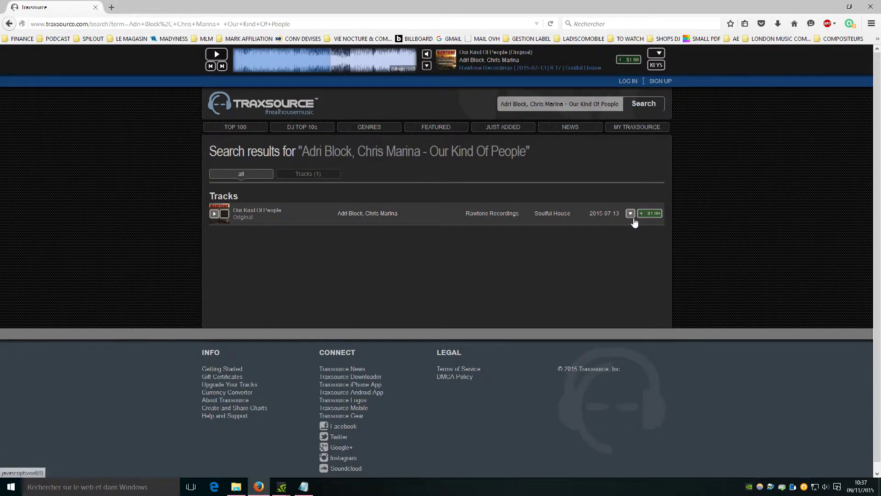
Log in to Traxsource with the account username and password, and dismiss the browser's offer to save the login.
left_click(628, 81)
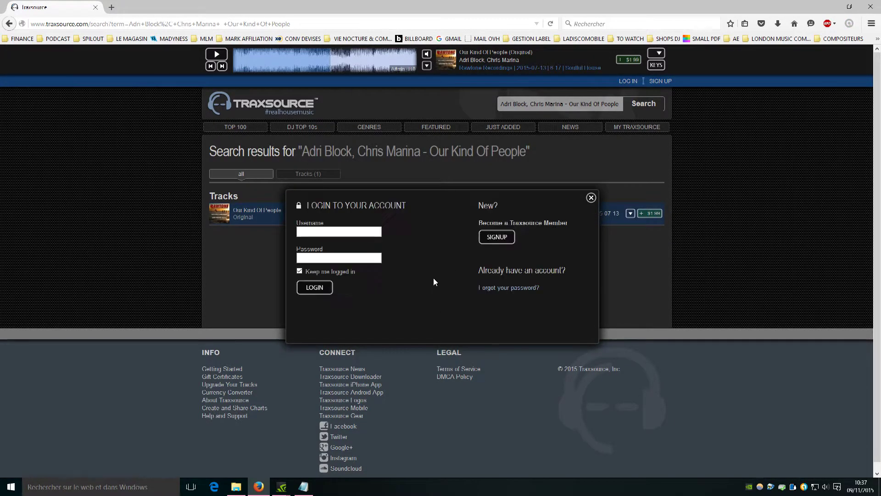
left_click(349, 231)
type("eiff")
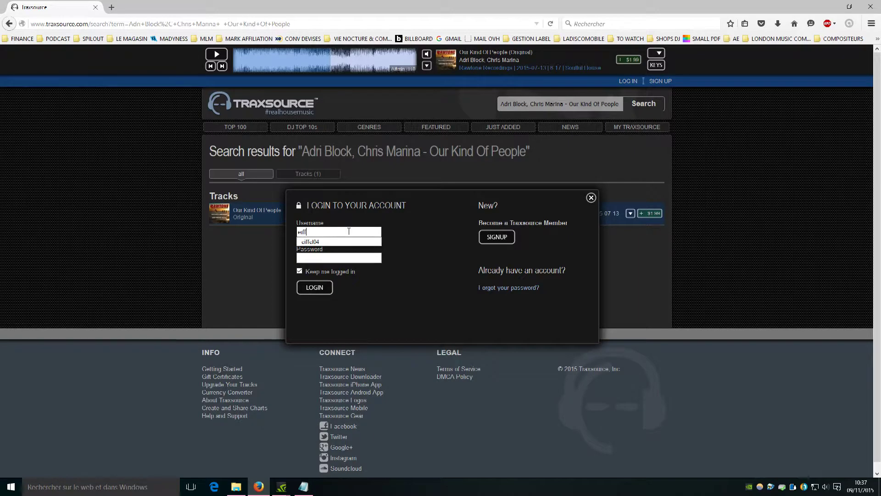
type("el04")
key("Tab")
type("••••••••••")
key("Return")
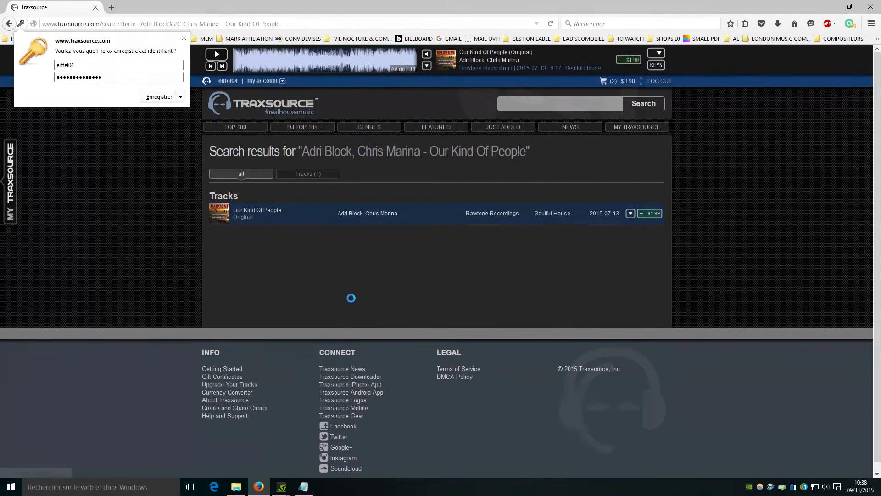
left_click(180, 97)
left_click(175, 111)
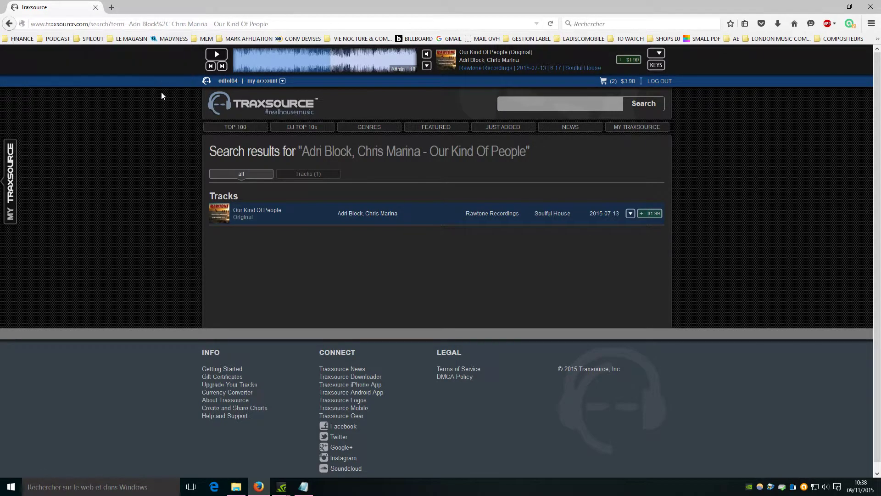
Add Our Kind Of People to the cart and check the shopping cart against the Tracks-A-telecharger.txt list.
left_click(648, 213)
left_click(626, 83)
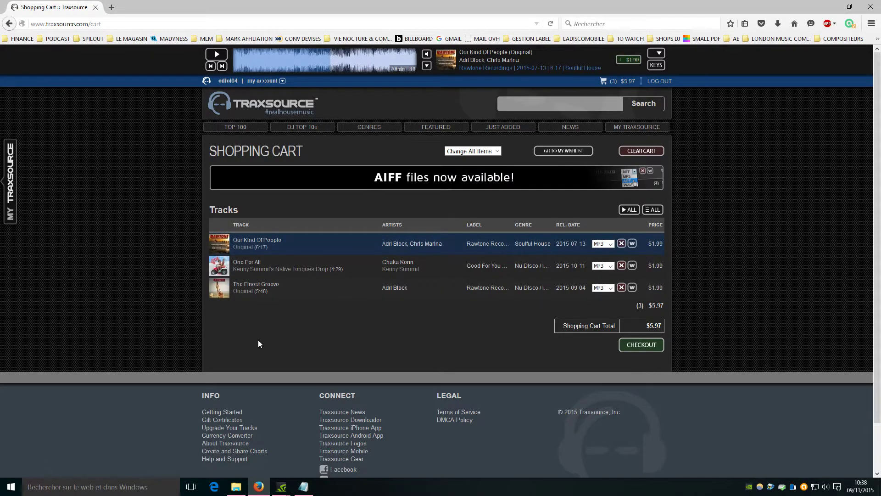
left_click(304, 487)
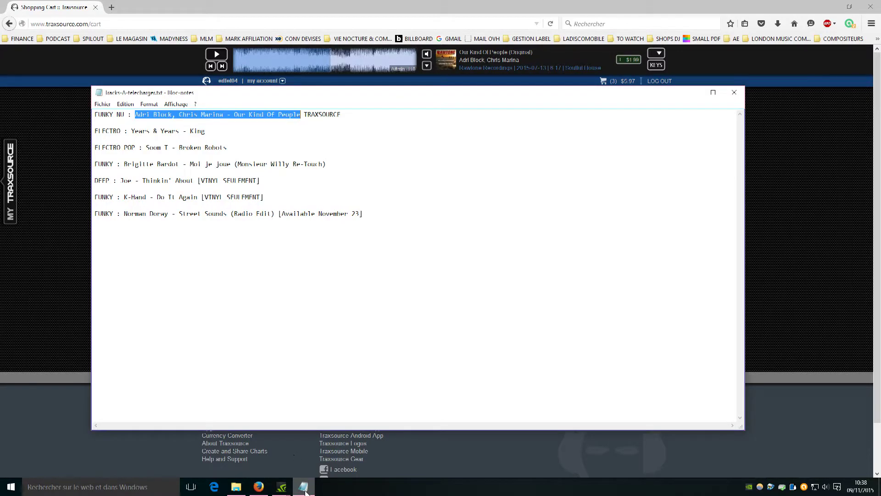
left_click(304, 488)
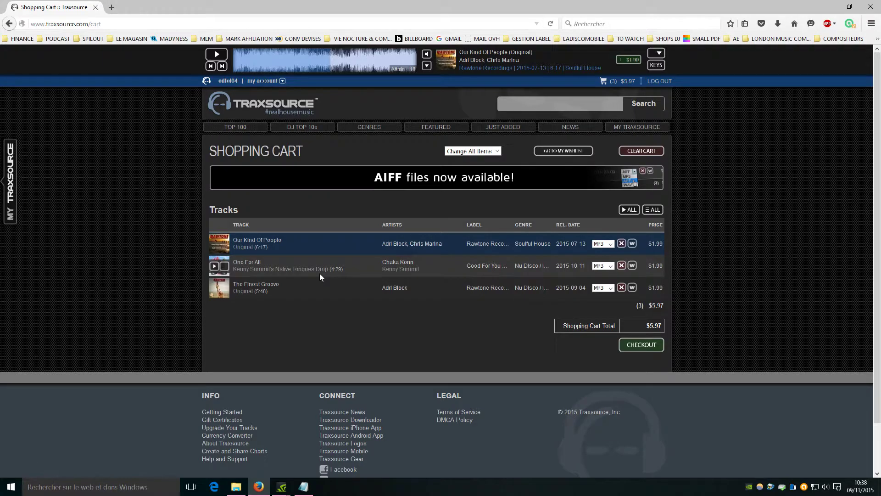
Lower the volume and preview the cart tracks One For All, at several points, and Our Kind Of People.
key("XF86AudioLowerVolume")
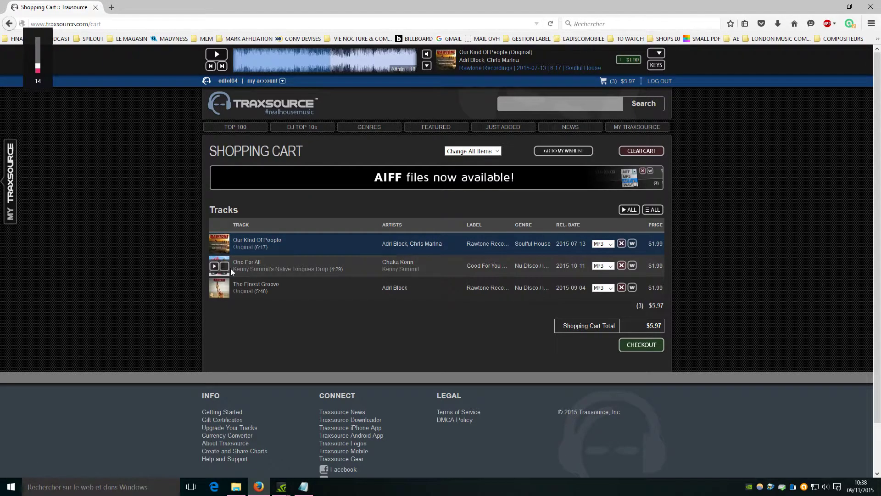
left_click(214, 266)
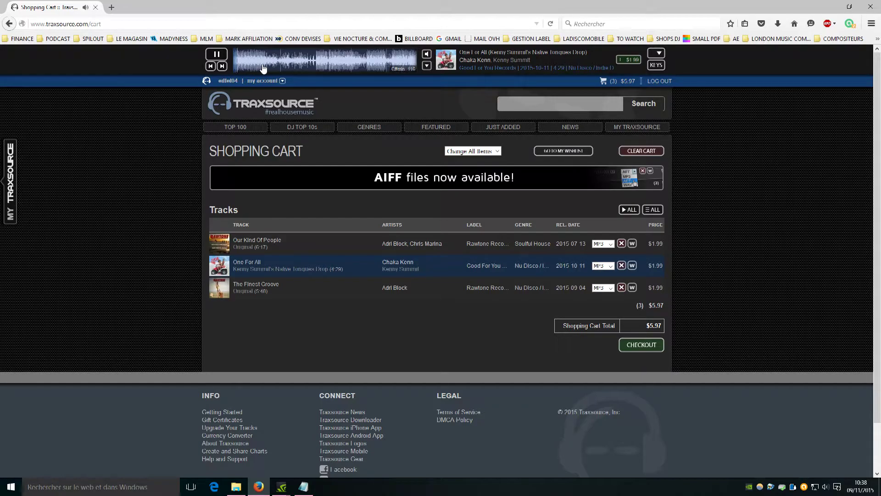
left_click(323, 68)
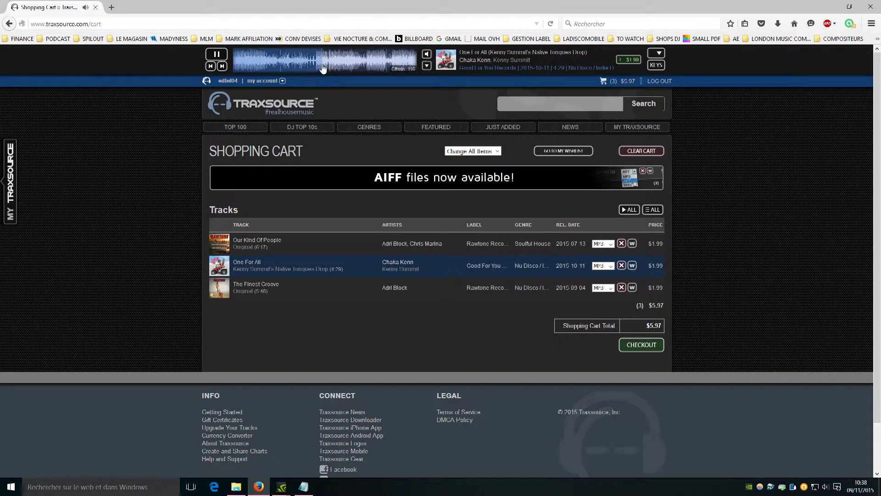
left_click(366, 68)
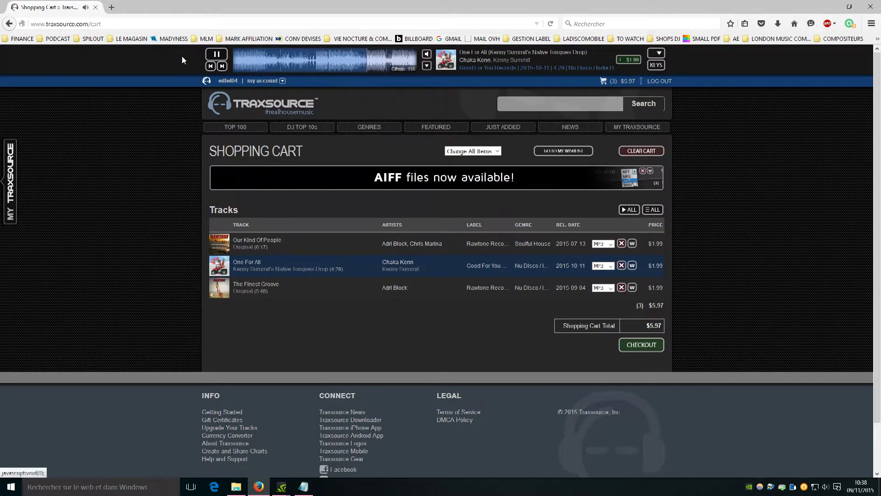
left_click(211, 56)
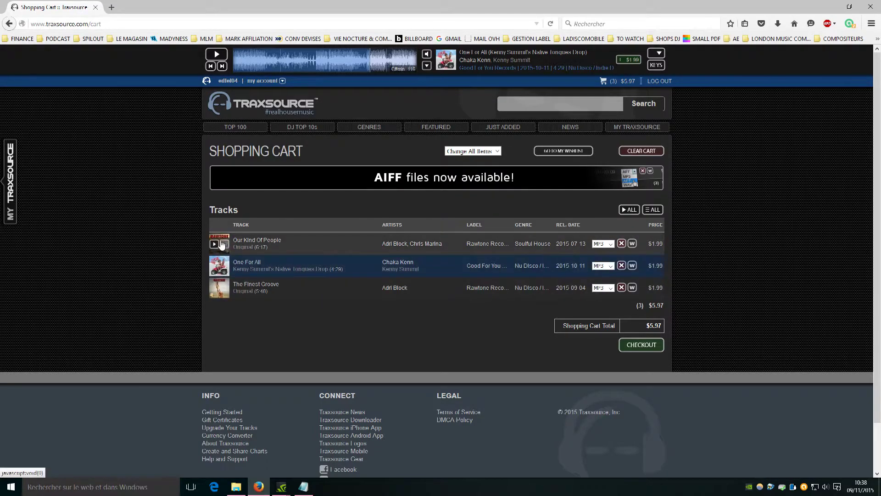
left_click(214, 243)
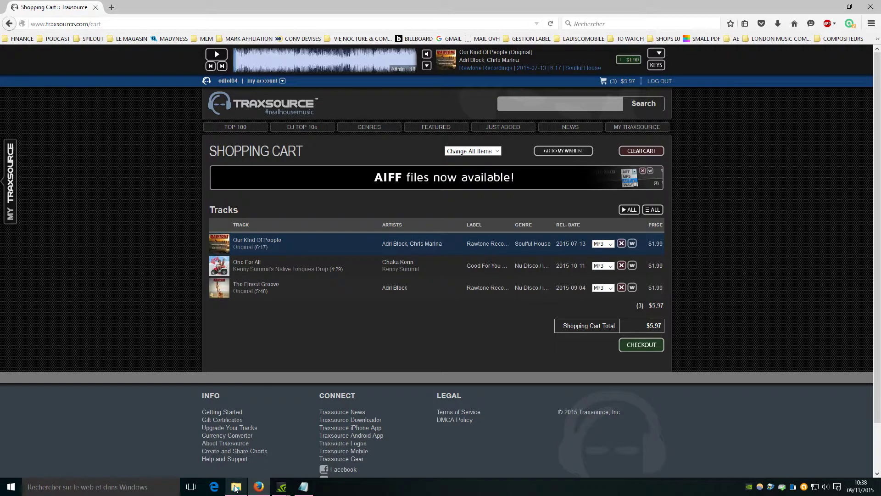
Copy the artist name Chaka Kenn from the cart and search the GENRES folder for it in File Explorer.
mouse_move(235, 488)
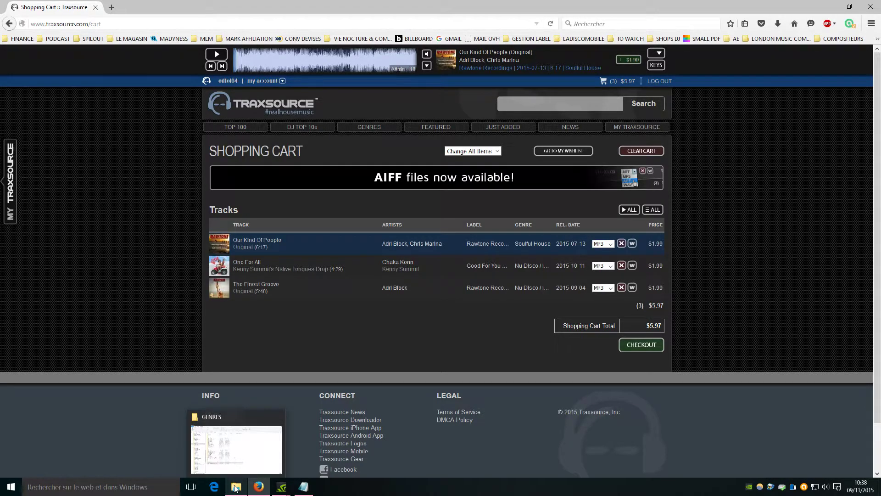
left_click_drag(434, 265, 385, 267)
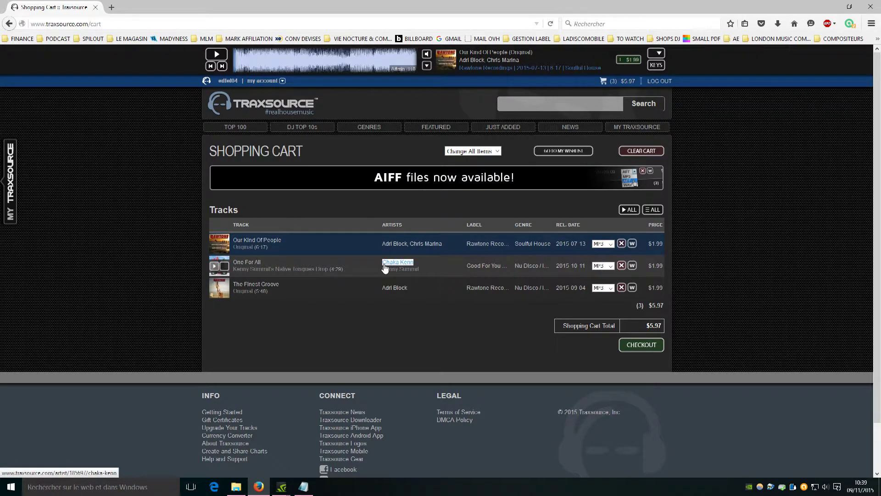
left_click(236, 486)
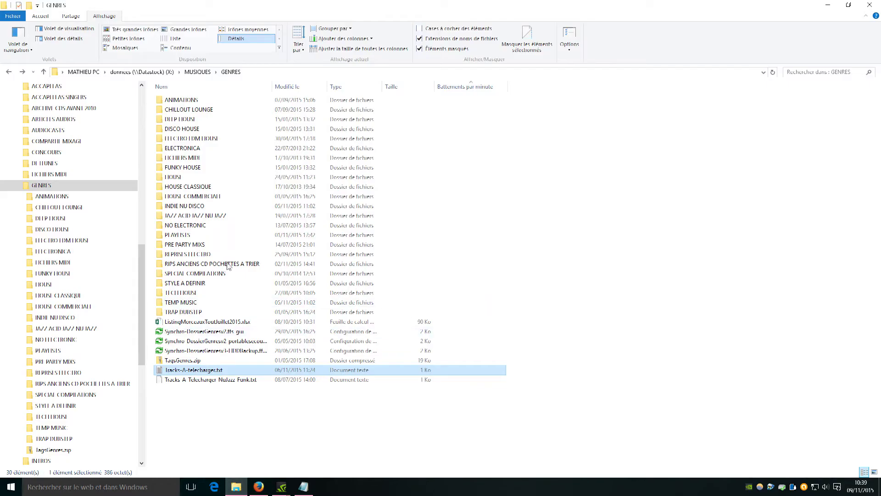
left_click(36, 186)
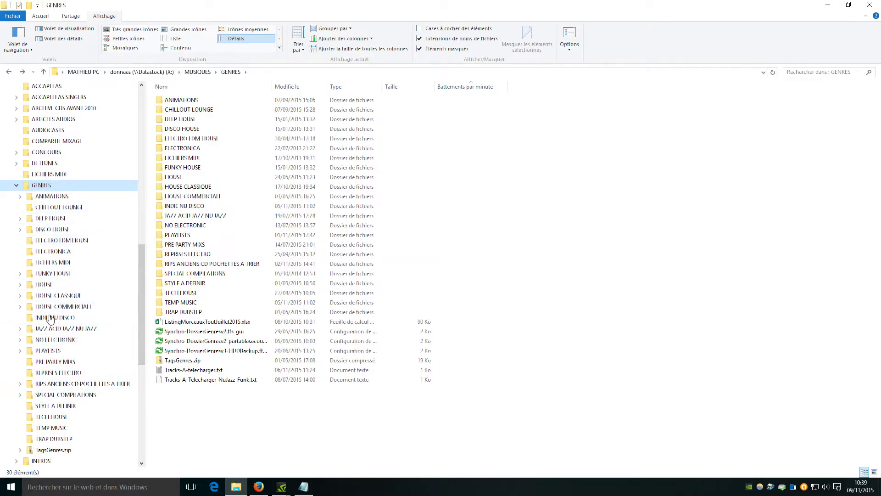
left_click(822, 72)
type("Chaka Kenn")
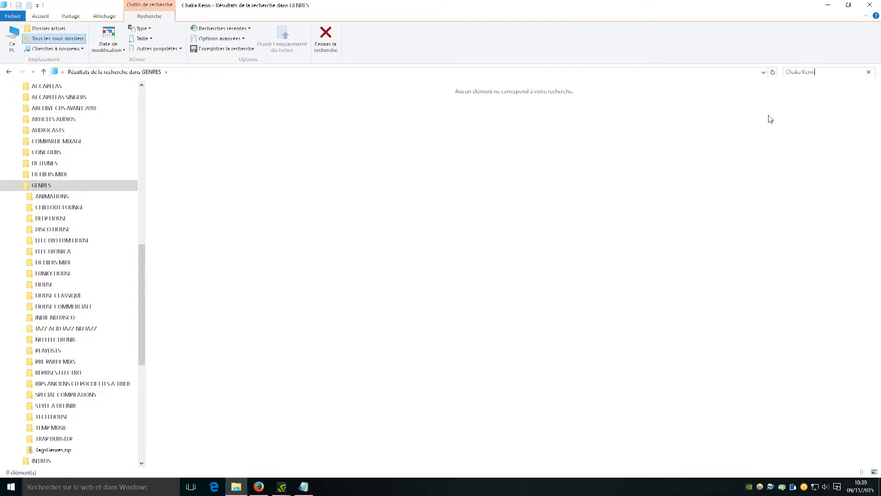
Search the GENRES folder for "adele" instead and return to the GENRES folder listing.
key("BackSpace")
key("BackSpace")
key("BackSpace")
key("BackSpace")
key("BackSpace")
key("BackSpace")
key("BackSpace")
key("BackSpace")
key("BackSpace")
key("BackSpace")
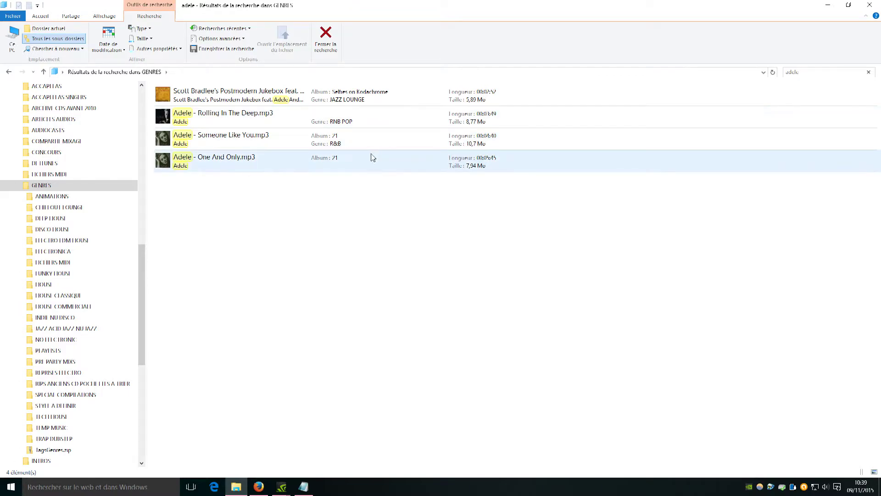
left_click(8, 72)
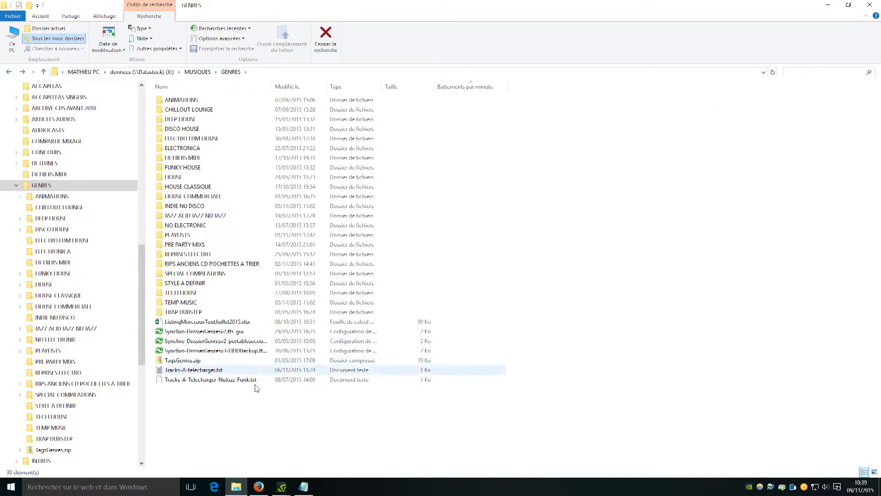
Pick up the artist name Adri Block from the shopping cart, search the GENRES folder for "adri block", and return to the folder listing.
left_click(258, 486)
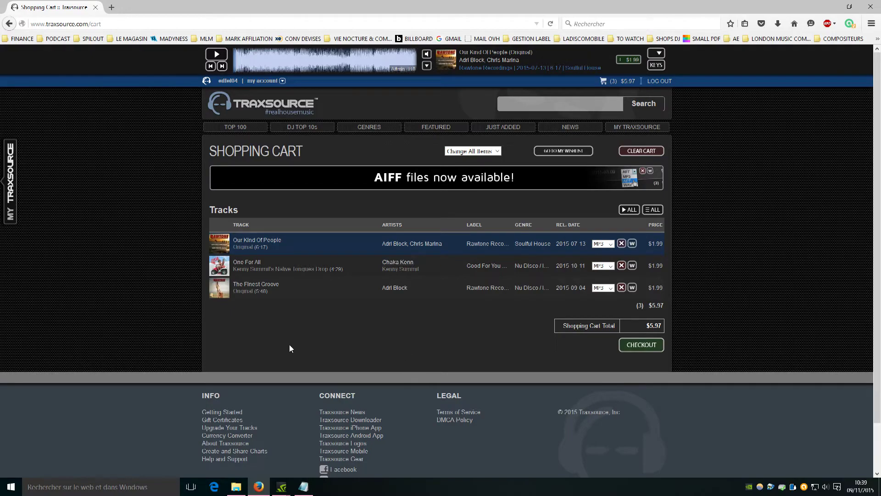
left_click_drag(442, 246, 408, 247)
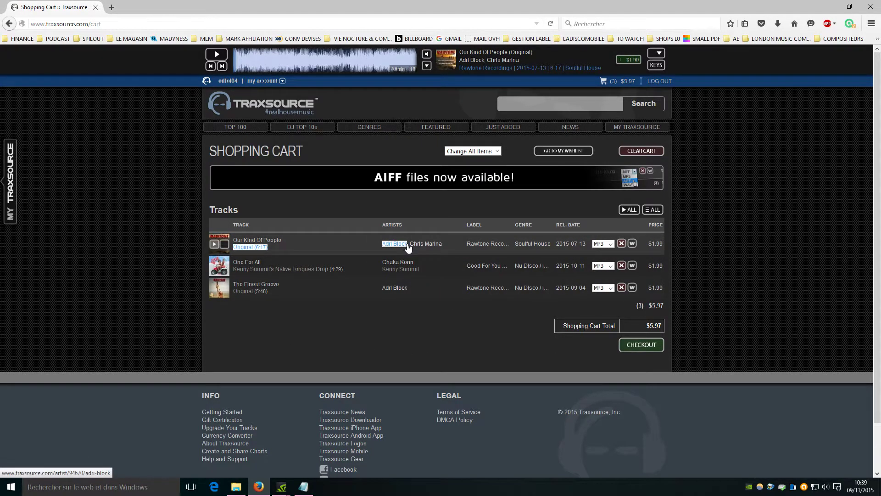
key("alt+Tab")
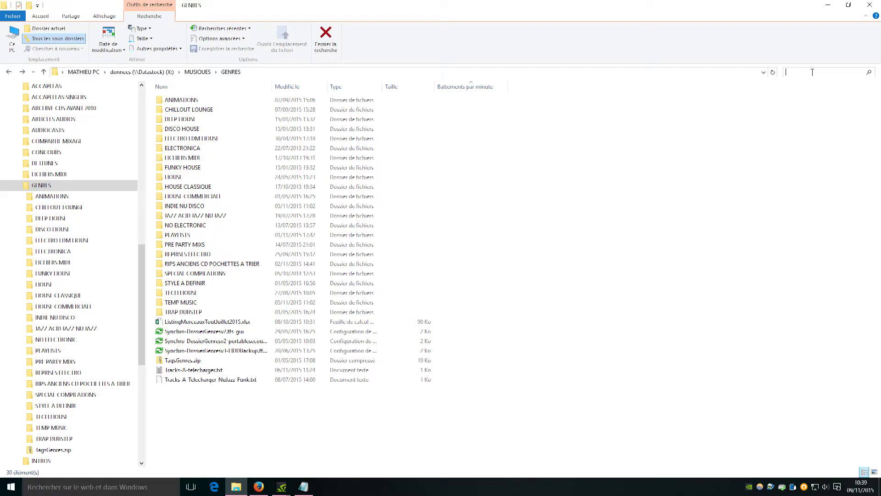
left_click(259, 487)
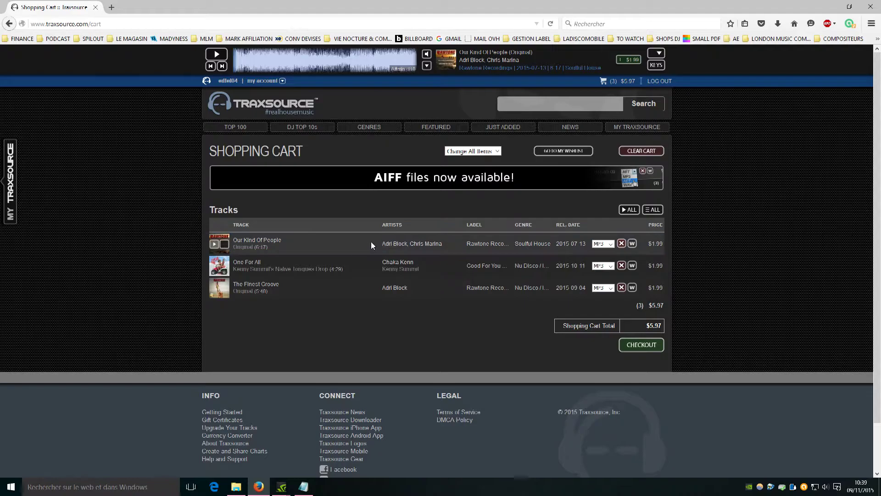
left_click_drag(381, 245, 406, 248)
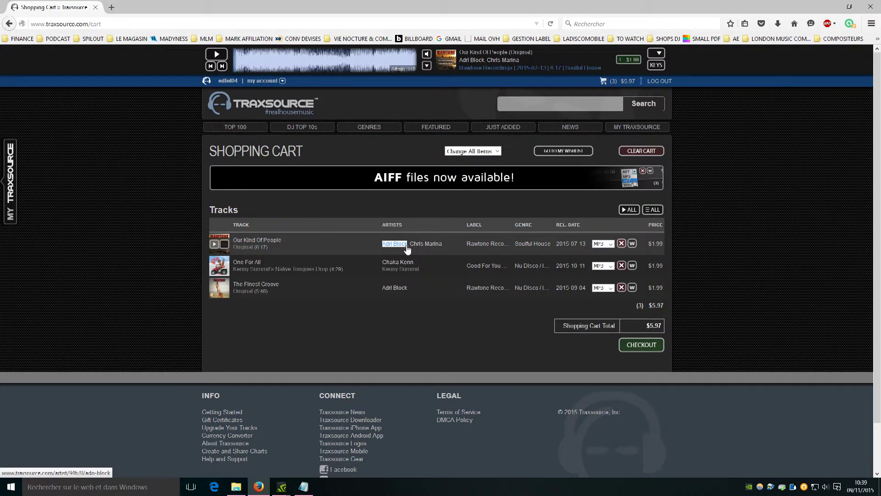
key("alt+Tab")
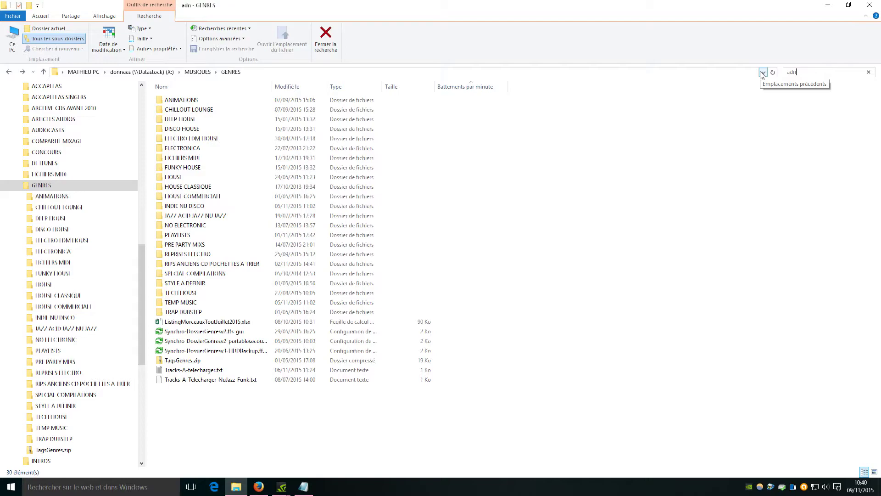
type("block")
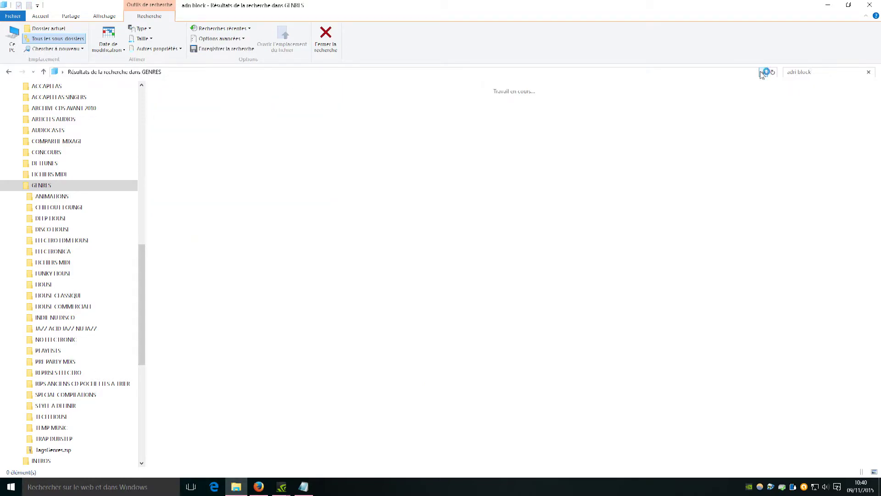
left_click(265, 489)
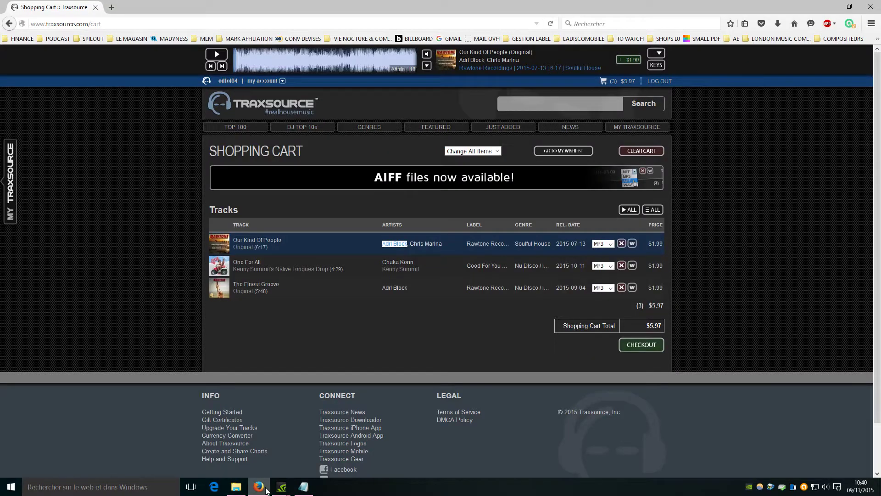
left_click(266, 490)
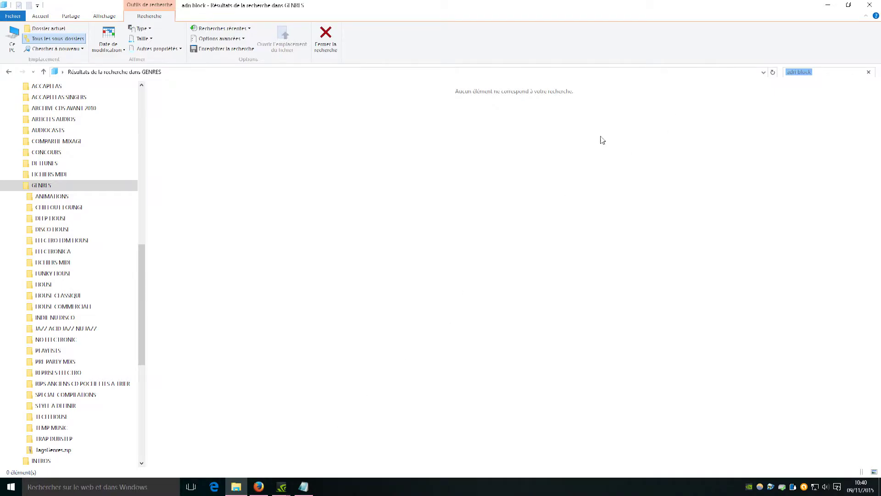
key("BackSpace")
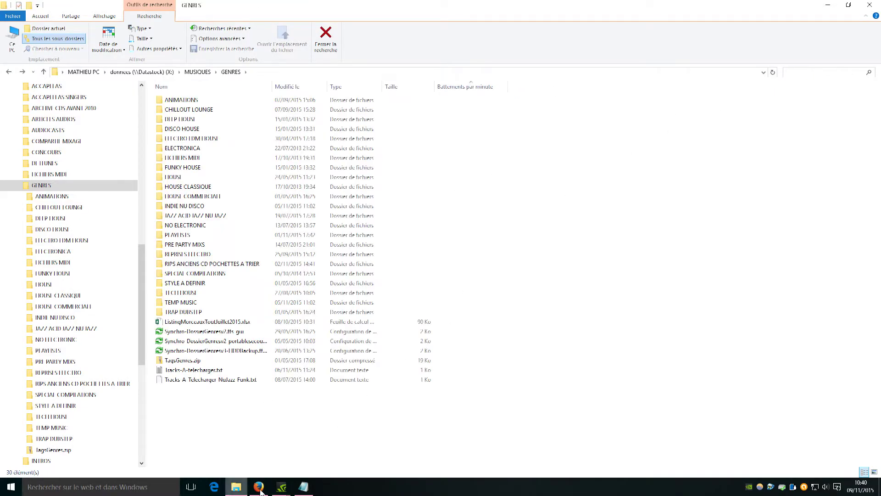
Check out the Traxsource shopping cart in Firefox, pay for it with PayPal, and go to the purchased downloads list.
left_click(259, 486)
left_click(434, 347)
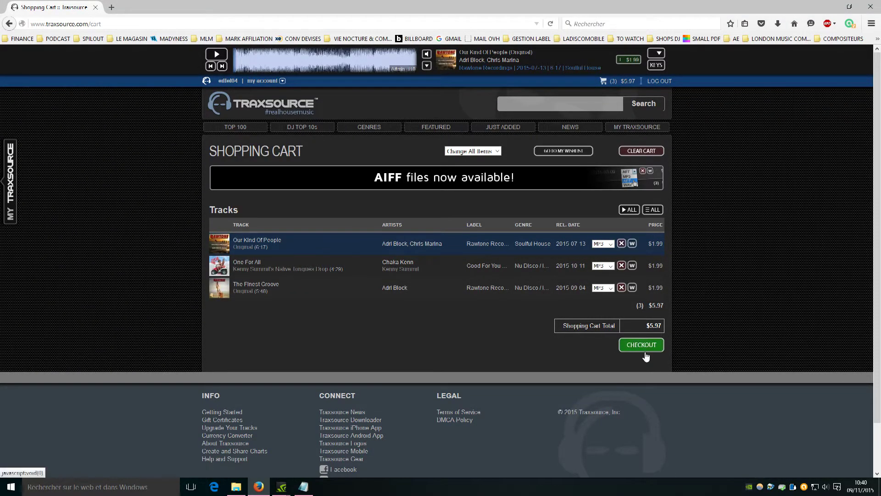
left_click(659, 350)
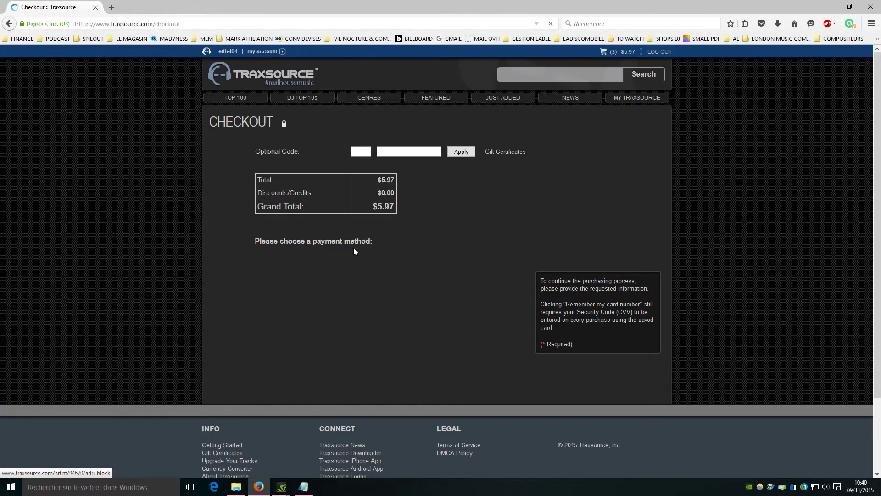
left_click(371, 274)
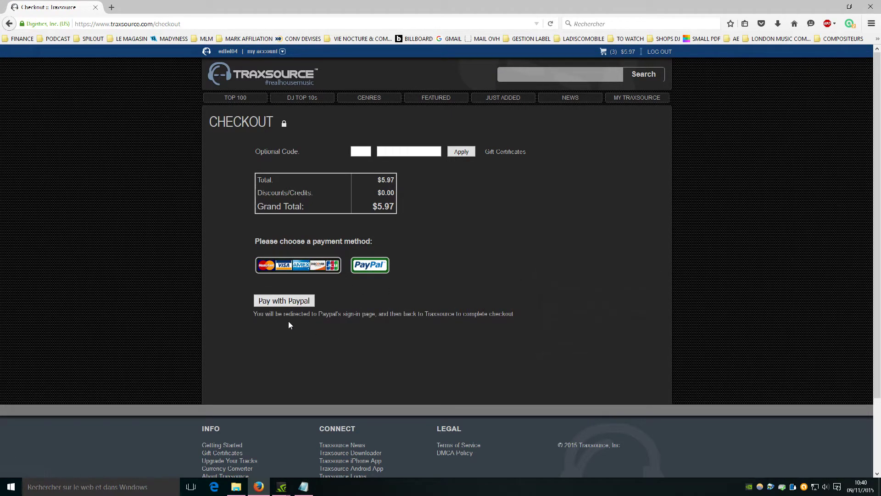
left_click(302, 302)
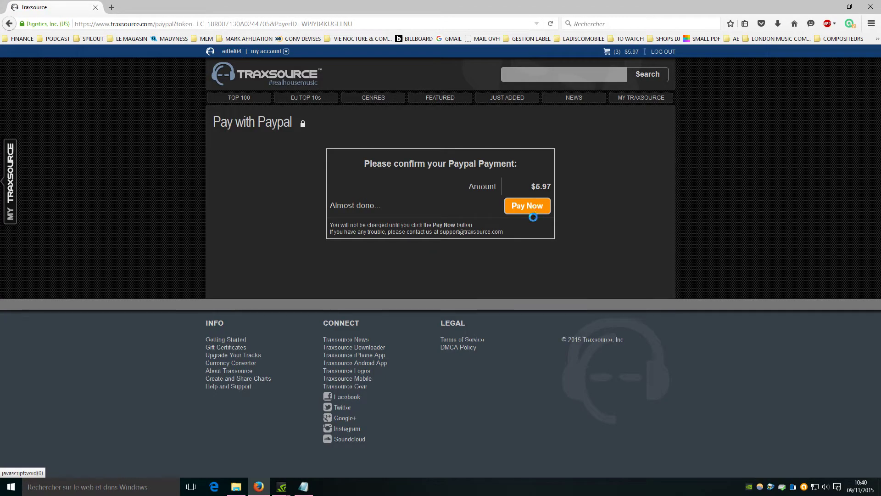
left_click(534, 207)
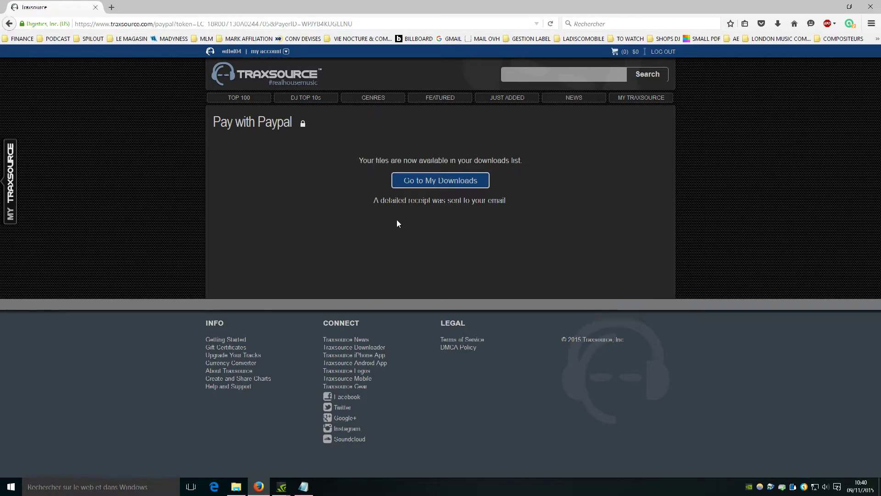
left_click(447, 182)
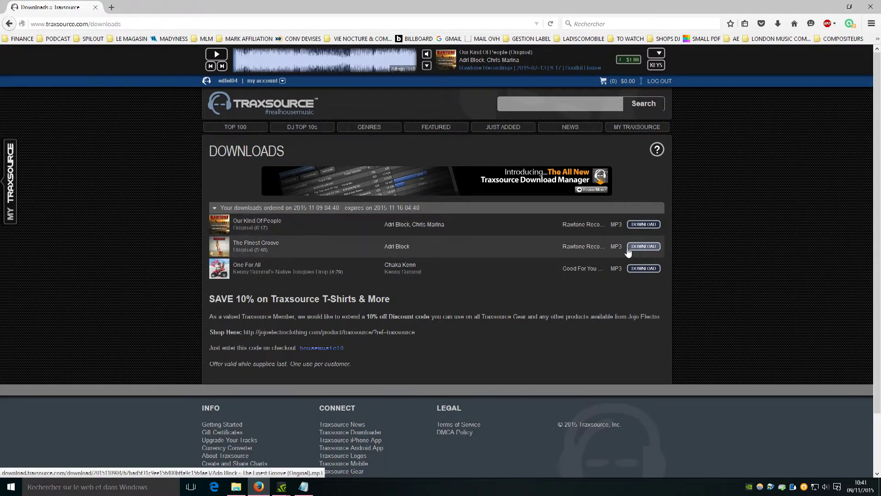
Save the Our Kind Of People (Original) MP3 into MUSIQUES > GENRES > TEMP MUSIC on the X: drive, keeping the suggested file name.
left_click(652, 225)
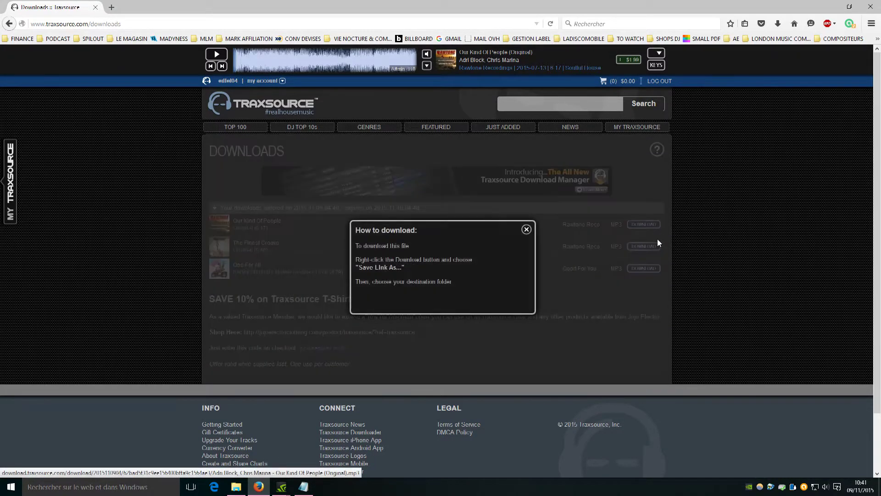
left_click(526, 229)
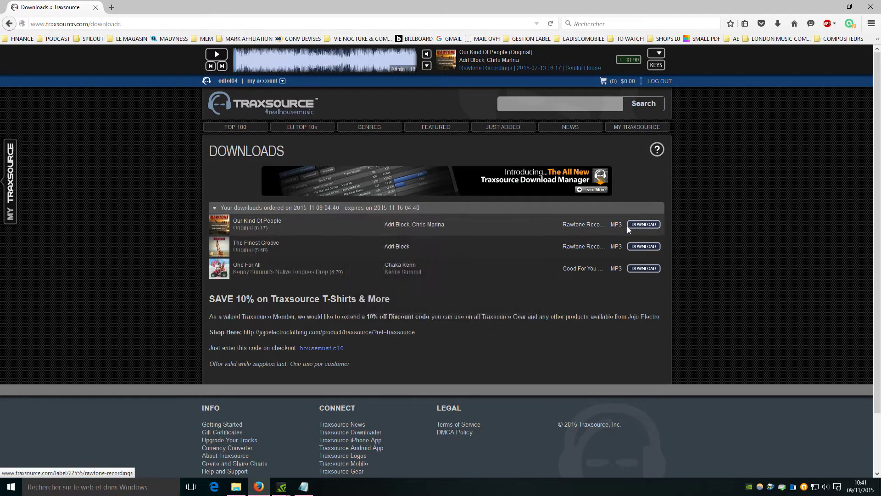
right_click(644, 225)
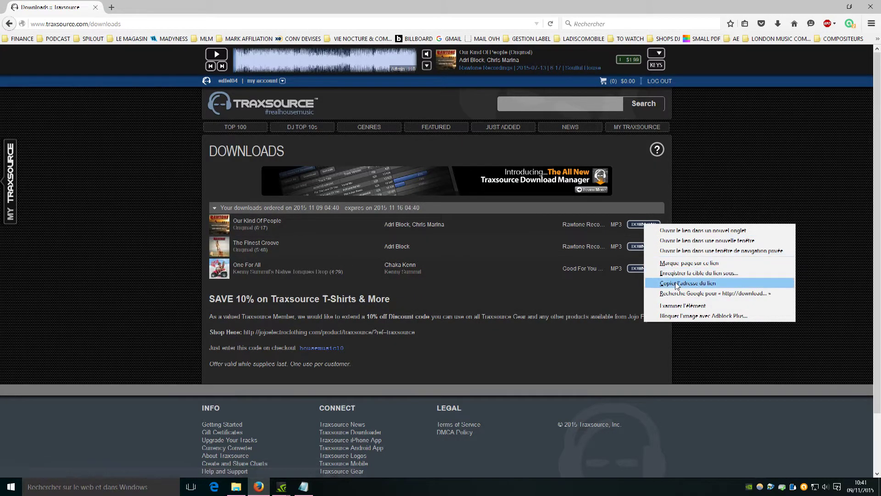
left_click(698, 273)
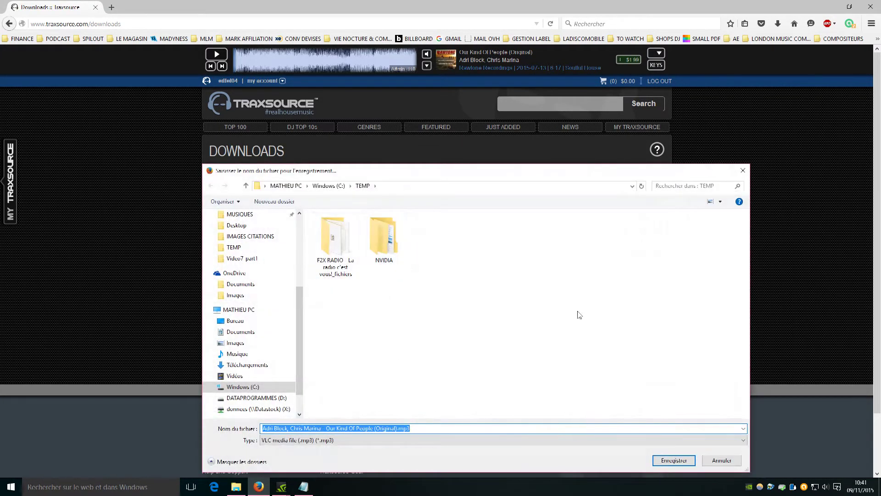
left_click_drag(400, 175, 428, 114)
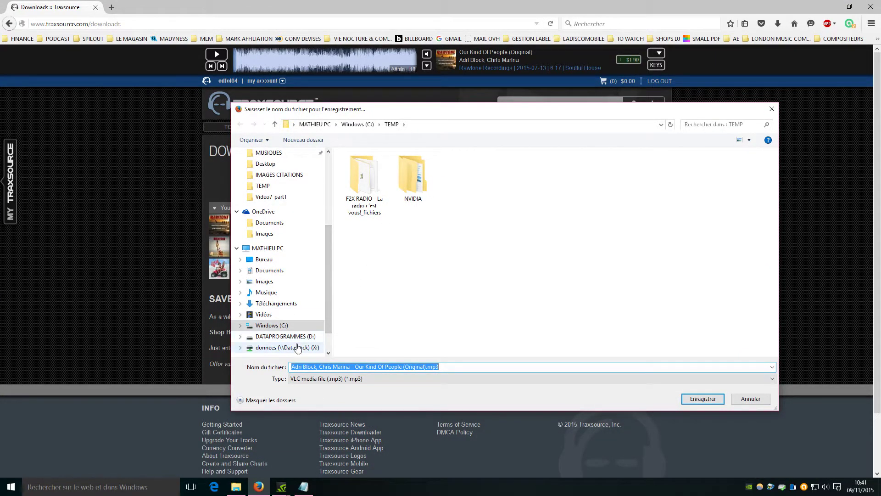
left_click(286, 348)
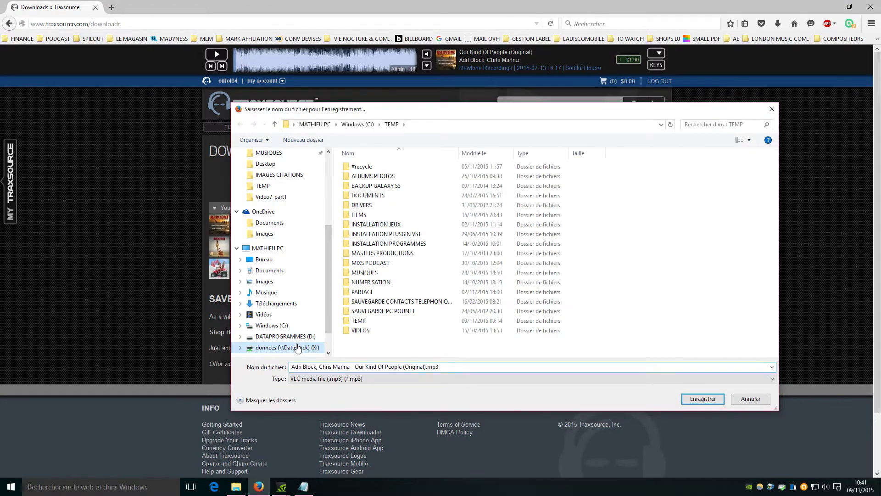
double_click(387, 273)
scroll(412, 315, "down", 3)
scroll(401, 303, "up", 3)
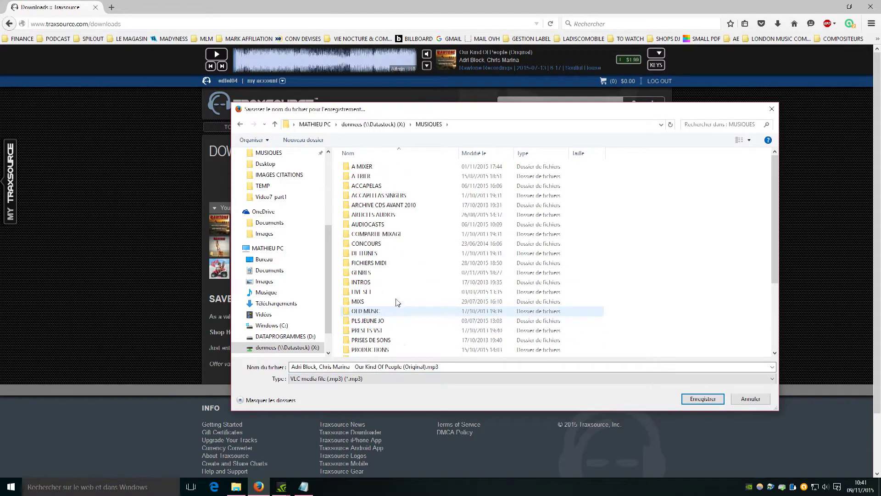
double_click(384, 272)
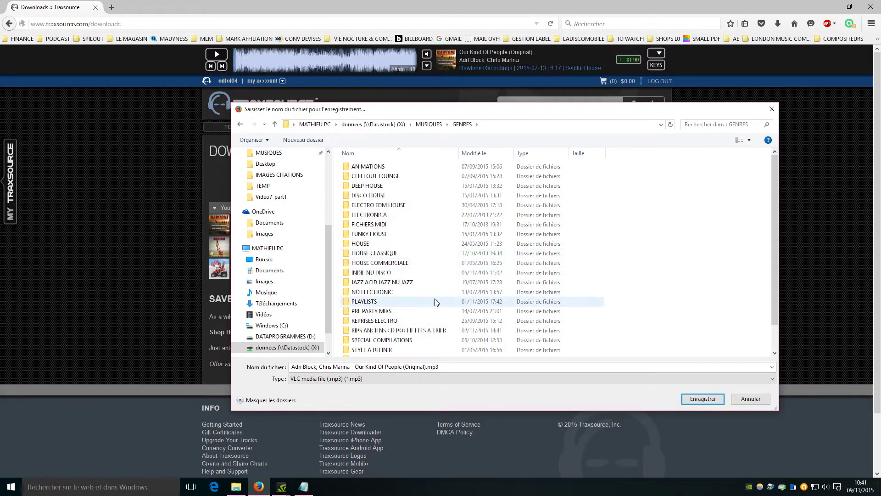
double_click(395, 354)
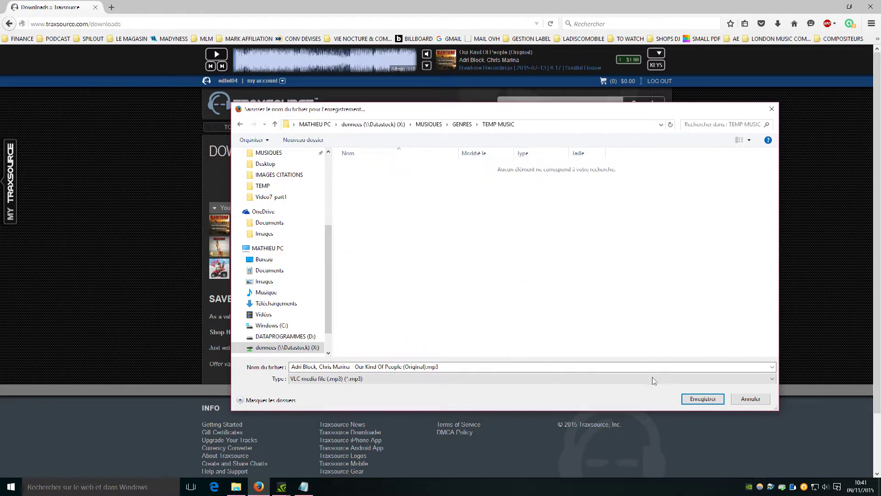
left_click(714, 400)
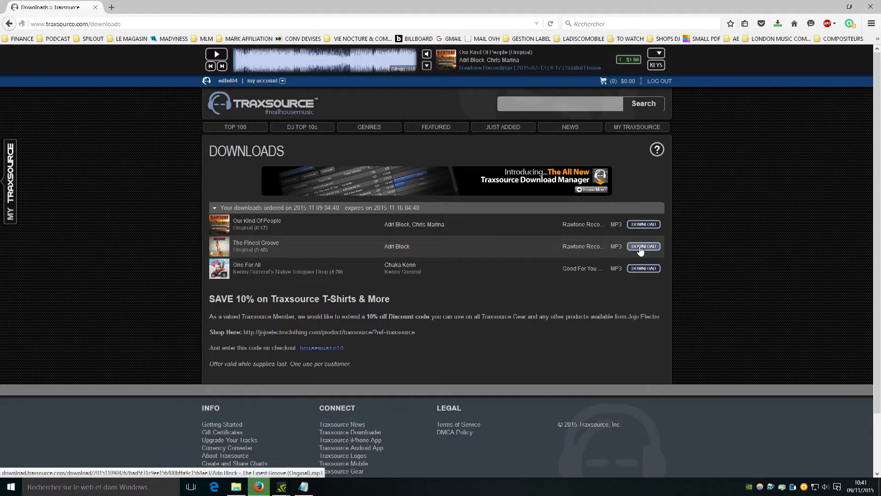
Save the The Finest Groove (Original) MP3 into the TEMP MUSIC folder under its suggested file name.
left_click(642, 246)
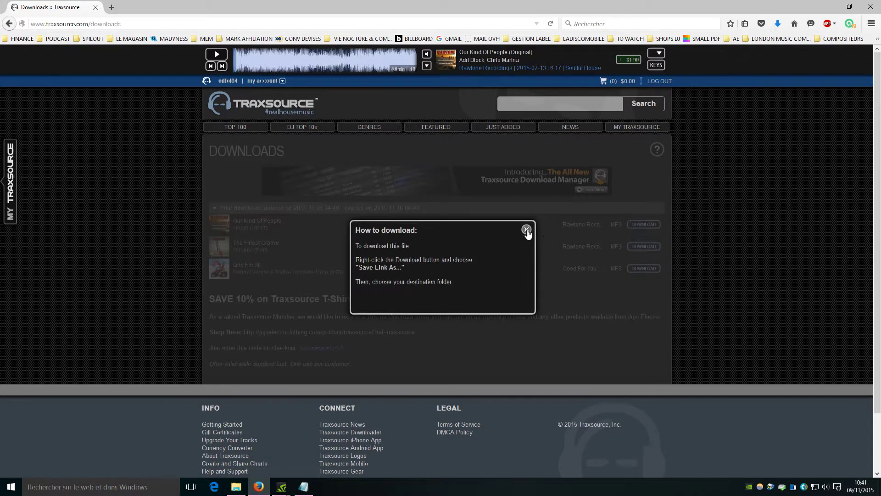
left_click(525, 228)
right_click(649, 251)
left_click(704, 299)
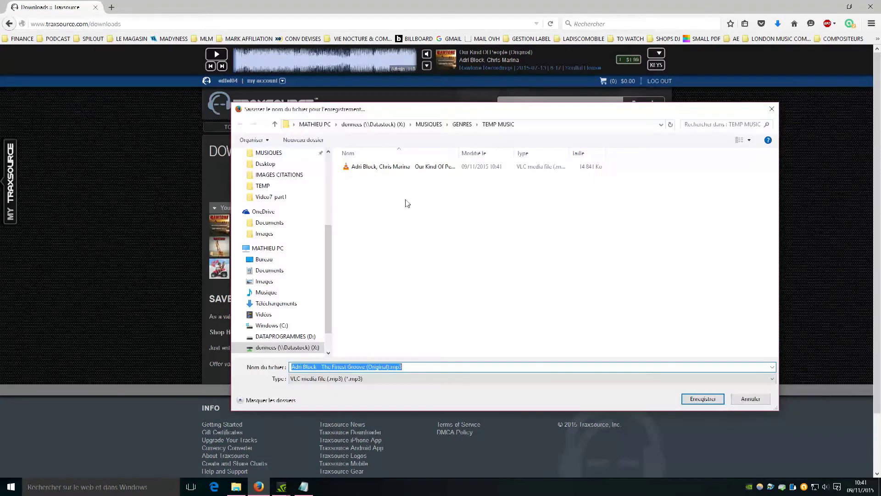
left_click(704, 399)
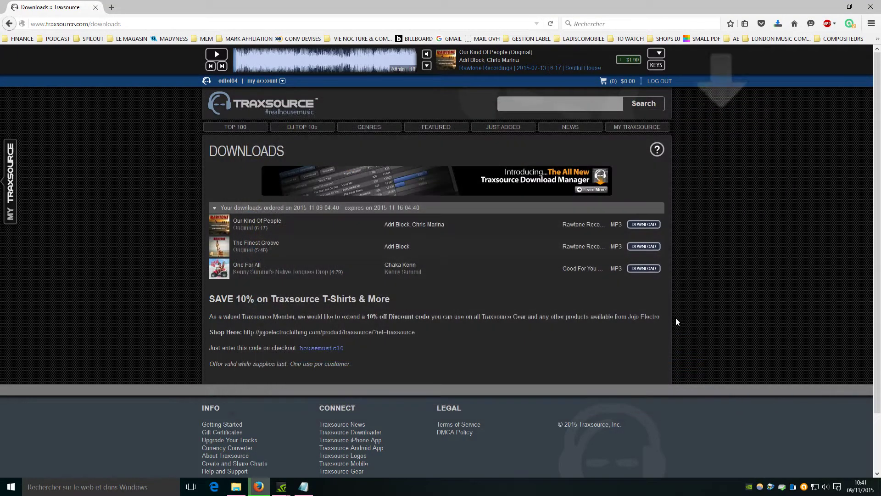
Save the One For All (Kenny Summit's Native Tongues Drop) MP3 into the same TEMP MUSIC folder.
right_click(648, 270)
left_click(703, 319)
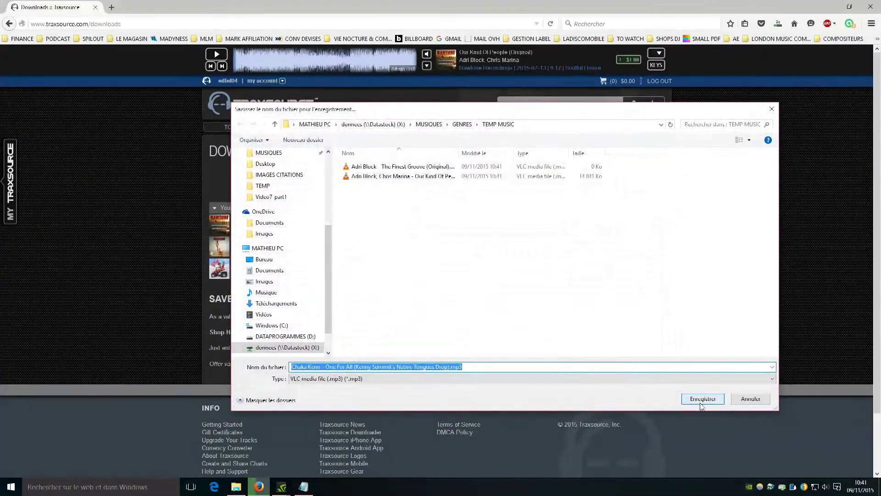
left_click(701, 401)
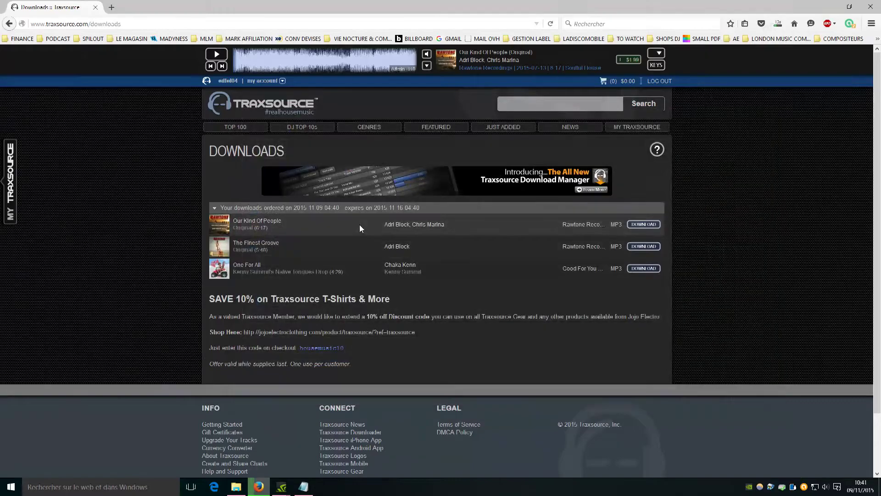
Check the progress of the browser downloads, and open the TEMP MUSIC folder in File Explorer to view the saved tracks.
left_click(777, 24)
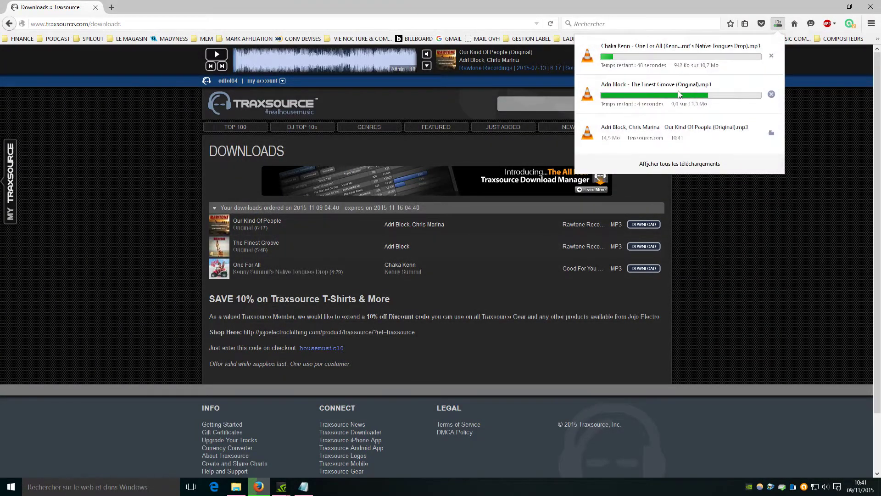
left_click(706, 275)
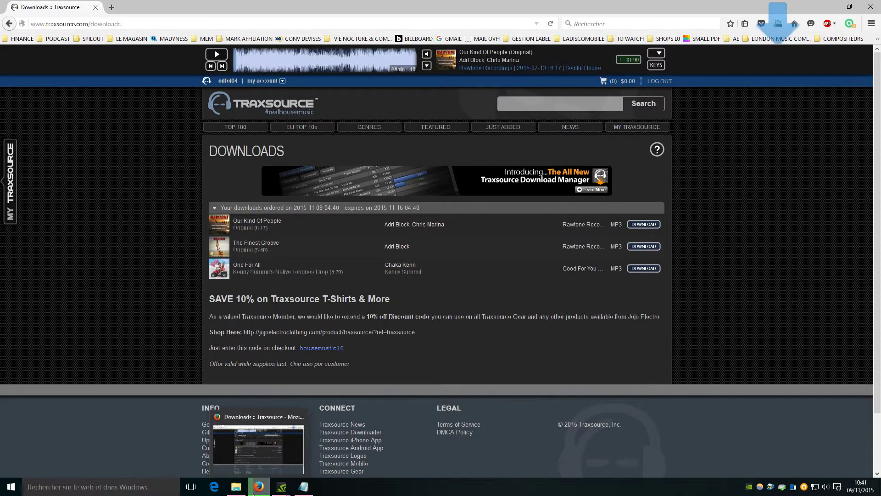
left_click(253, 493)
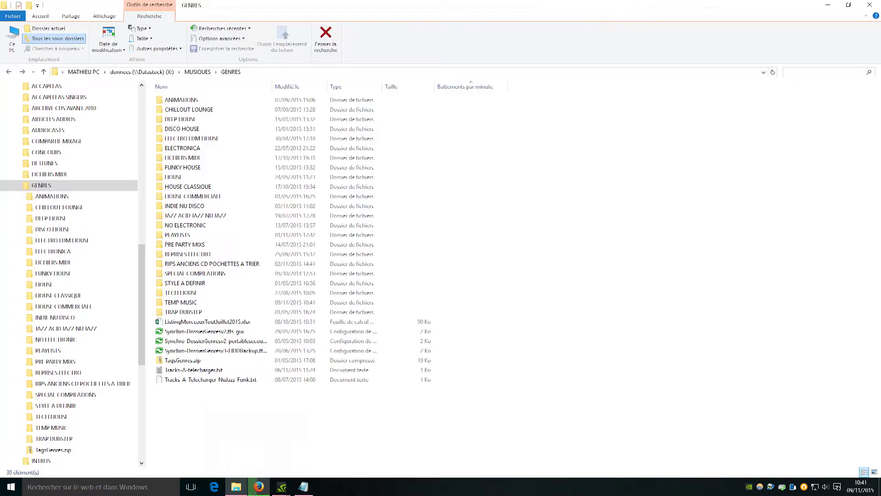
left_click(174, 303)
double_click(174, 304)
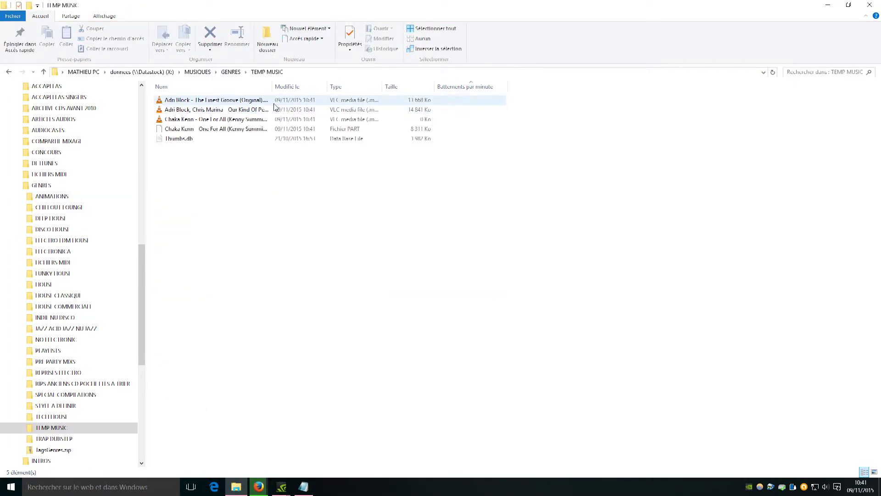
Widen the file name column in the TEMP MUSIC folder listing, minimise File Explorer, and start Mp3tag from the desktop.
left_click_drag(271, 87, 381, 87)
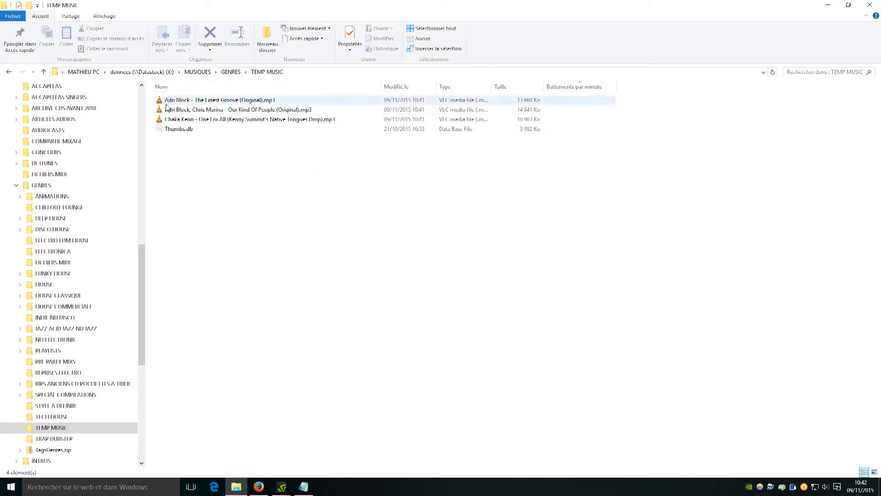
left_click(828, 4)
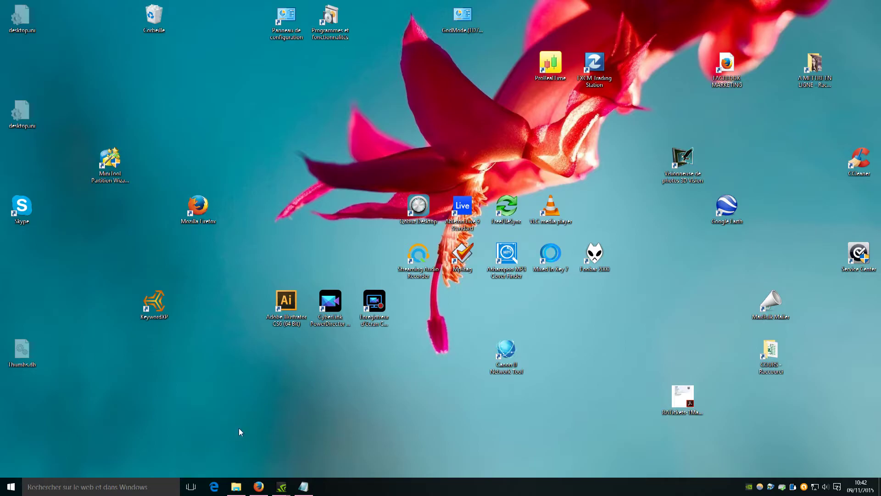
double_click(469, 261)
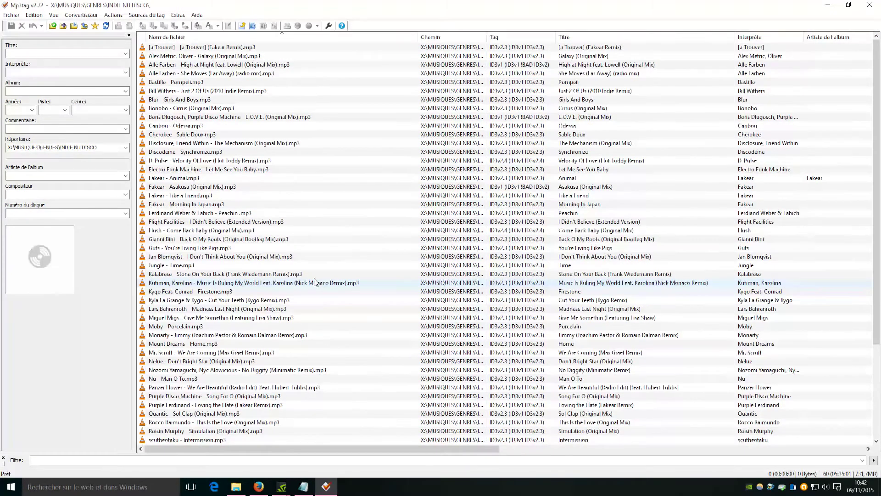
Inspect the tags and cover art of individual INDIE NU DISCO tracks, including Galaxy (Original Mix) and Back O My Roots (Original Bootleg Mix).
left_click(202, 49)
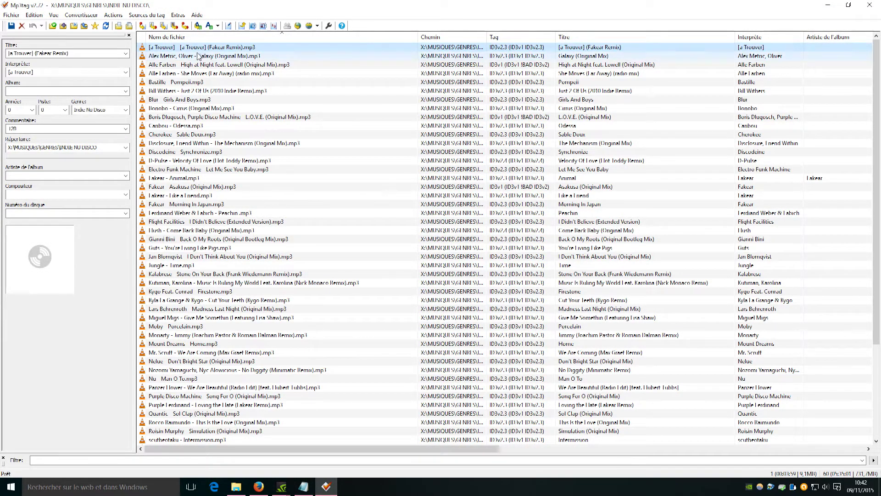
left_click(200, 56)
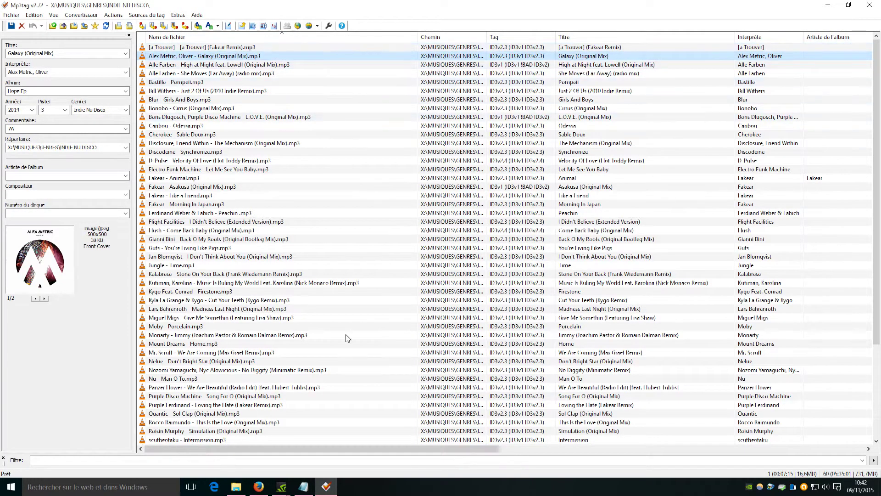
left_click(192, 239)
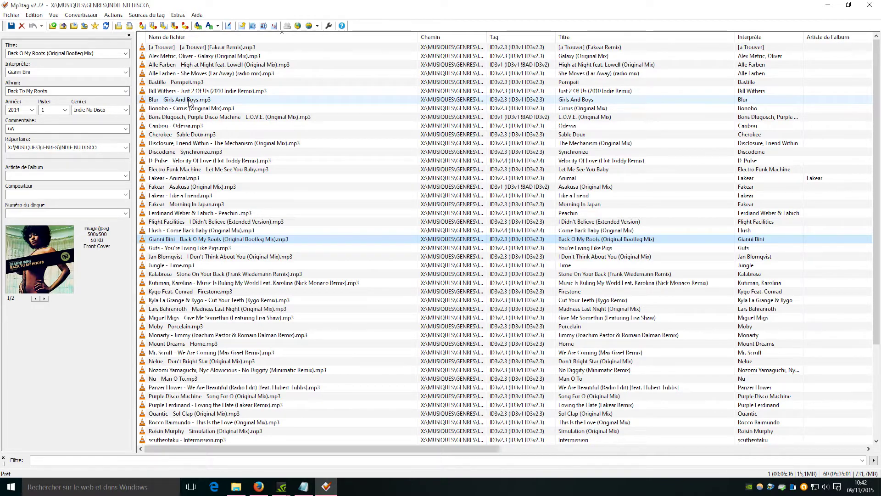
Select ranges of tracks from the first [a Trouver] file down to Peachin and Stone On Your Back to view their combined tag fields.
key("Home")
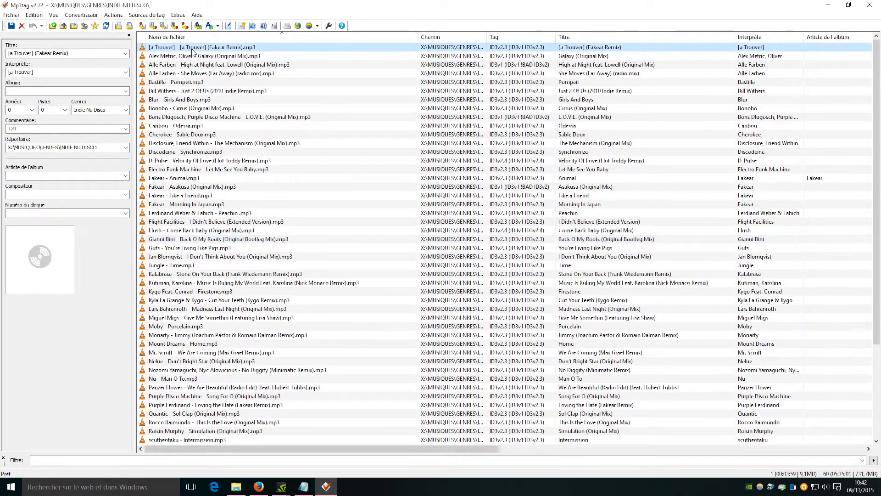
left_click(193, 213, "shift")
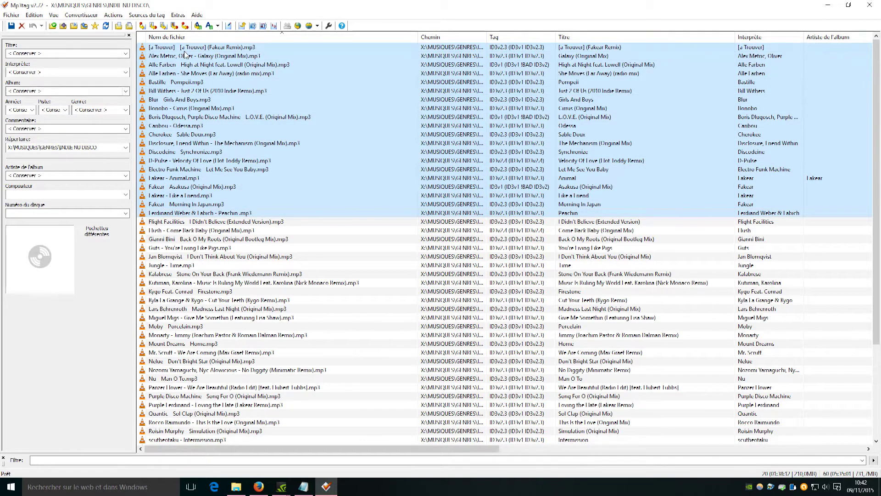
key("Home")
left_click(179, 108)
left_click(207, 274)
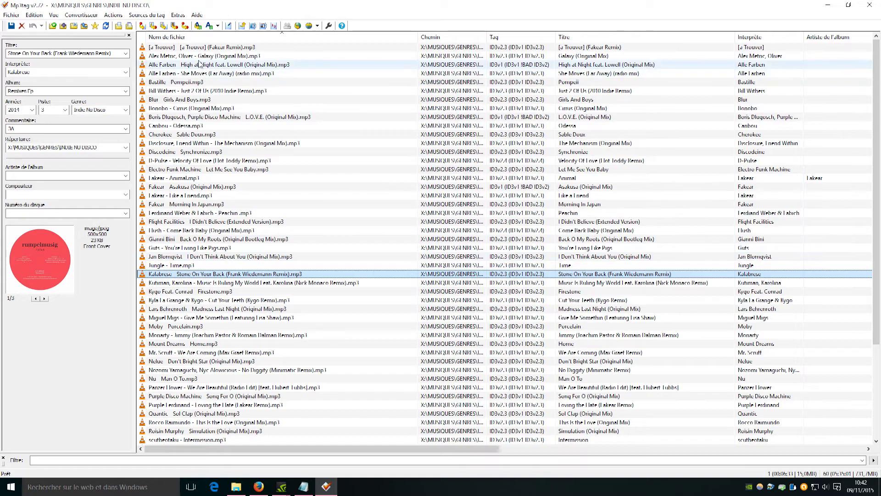
left_click(198, 47, "shift")
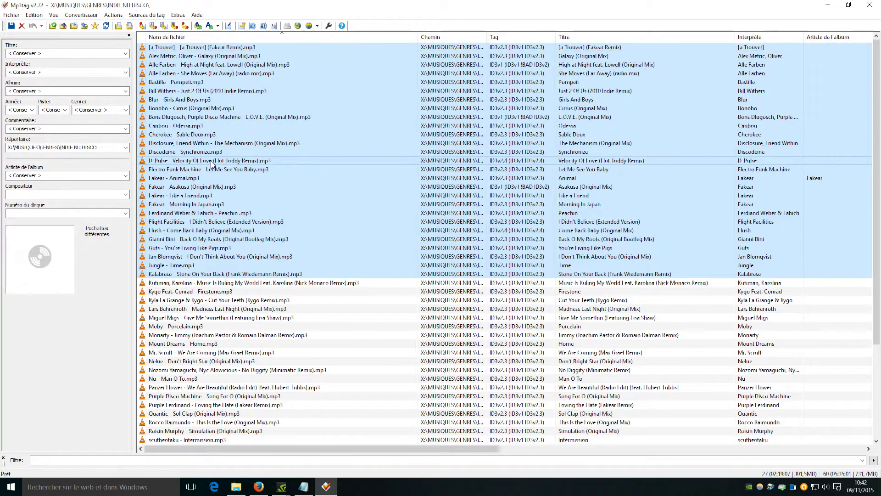
View the tags and cover of Velocity Of Love (Hot Toddy Remix), and look through the rest of the INDIE NU DISCO list.
left_click(156, 162)
scroll(210, 57, "down", 5)
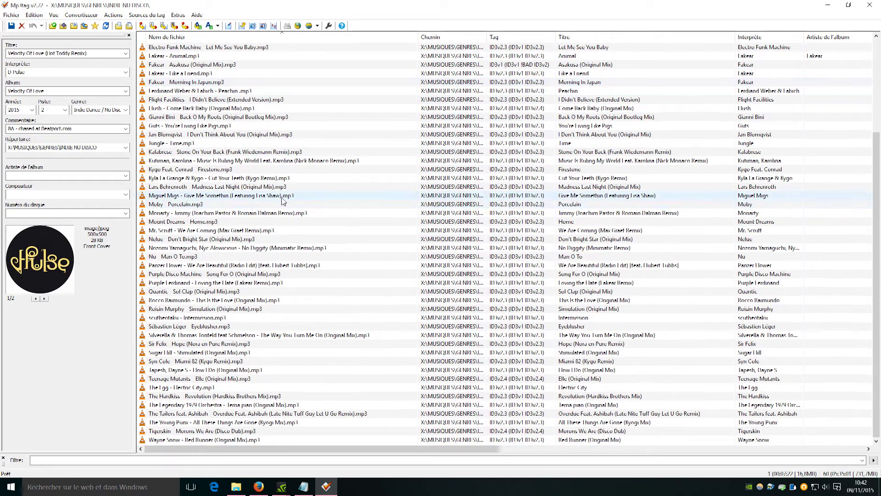
scroll(306, 199, "up", 5)
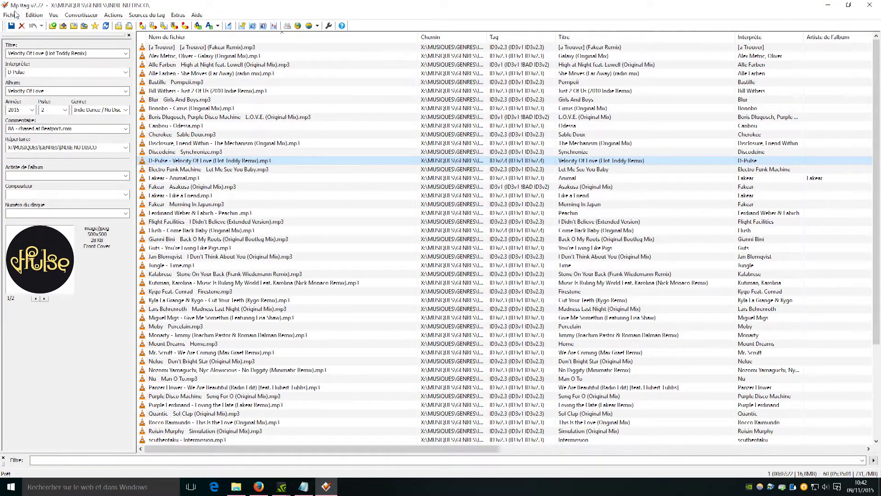
Load the TEMP MUSIC folder from MUSIQUES > GENRES on the X: drive into Mp3tag.
left_click(51, 26)
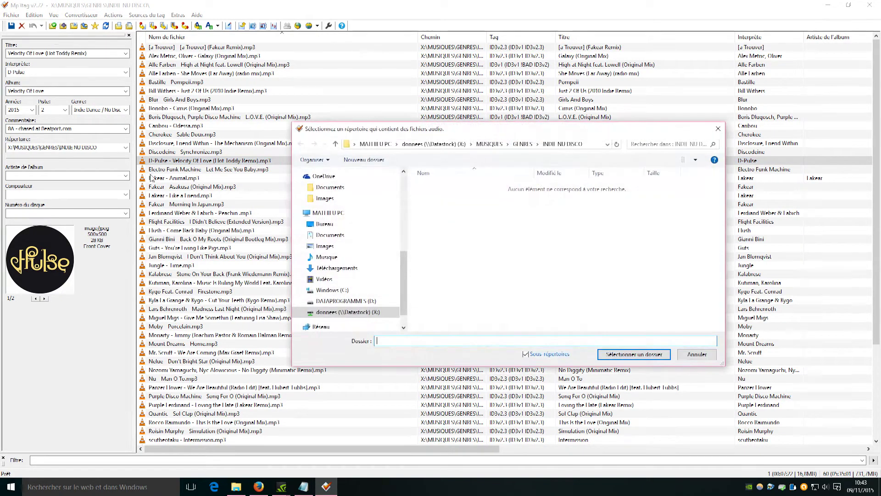
left_click(525, 144)
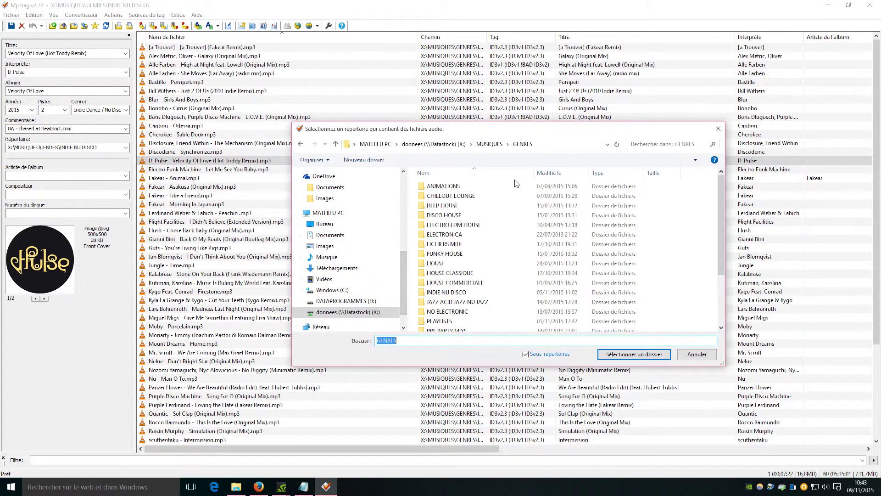
left_click(497, 306)
scroll(496, 306, "down", 2)
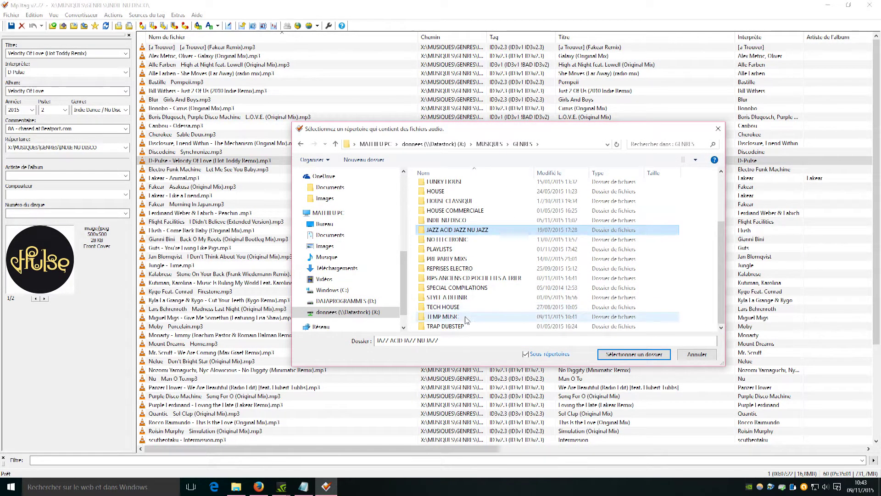
left_click(467, 317)
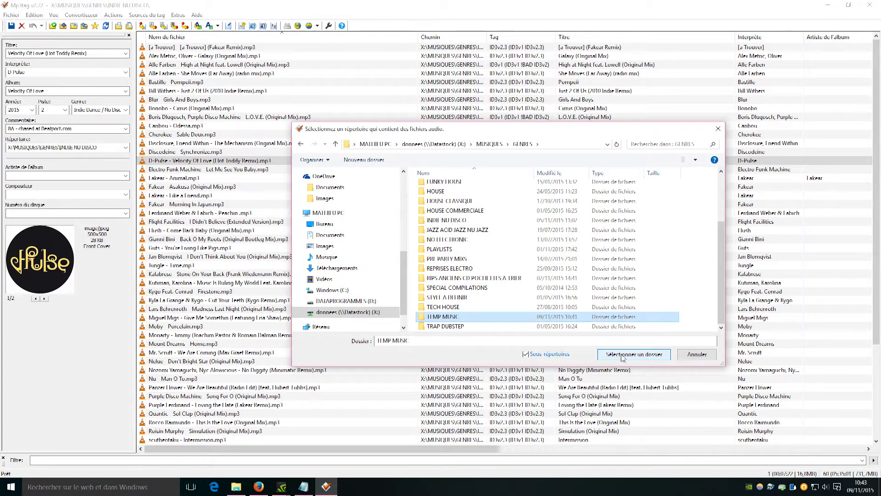
left_click(622, 356)
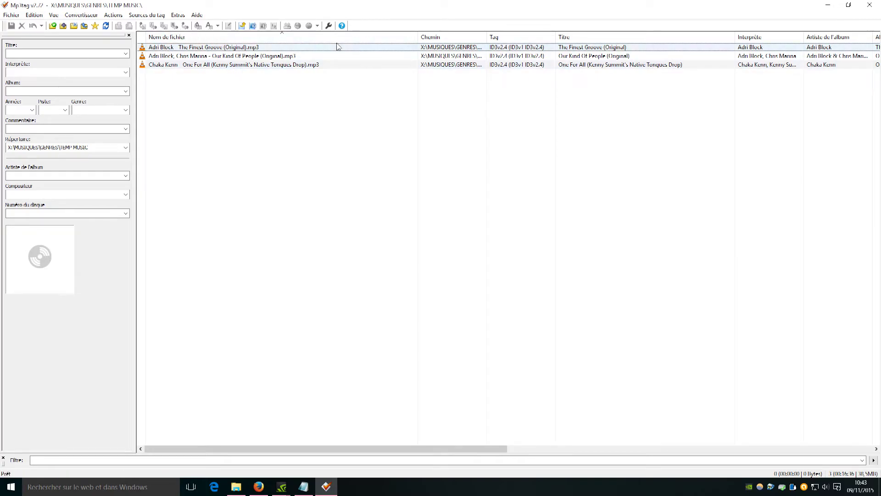
Inspect the tags and cover art of each of the three downloaded tracks in TEMP MUSIC.
left_click(209, 65)
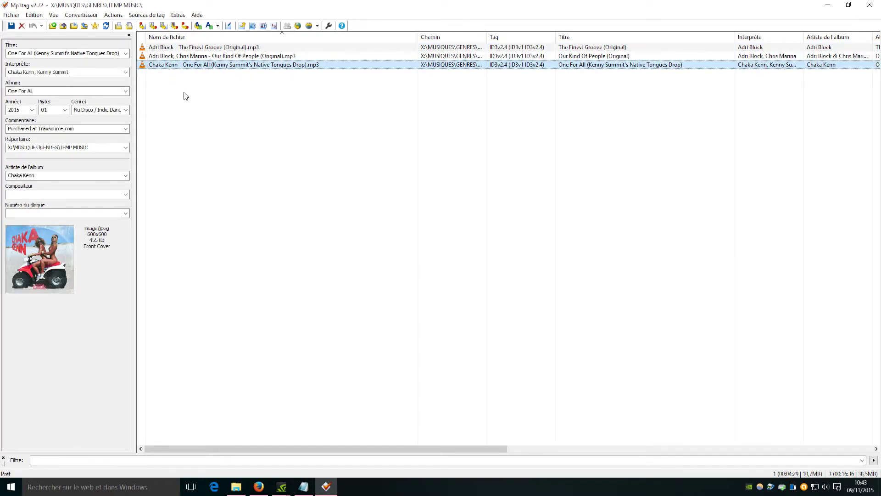
left_click(186, 47)
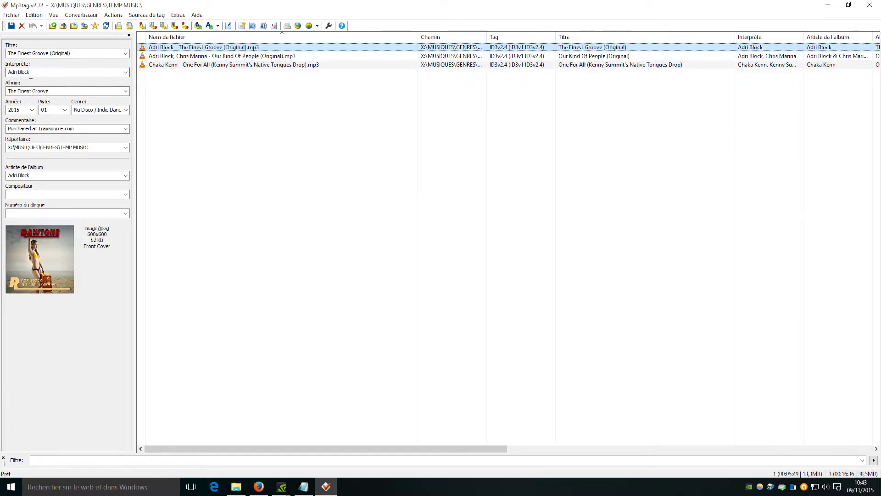
left_click(161, 56)
left_click(165, 65)
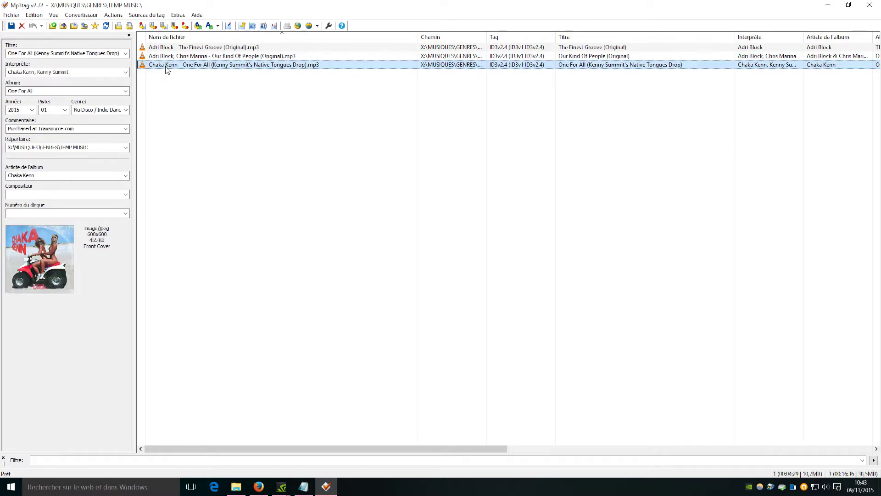
left_click(215, 47)
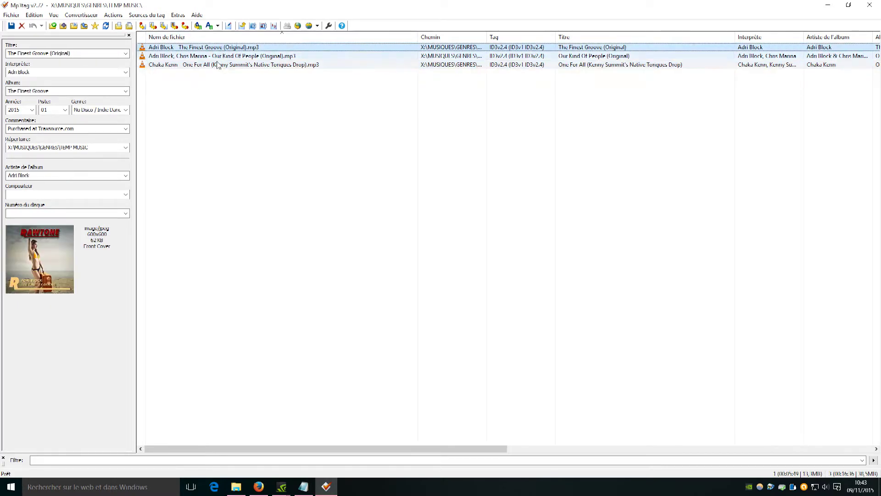
left_click(230, 84)
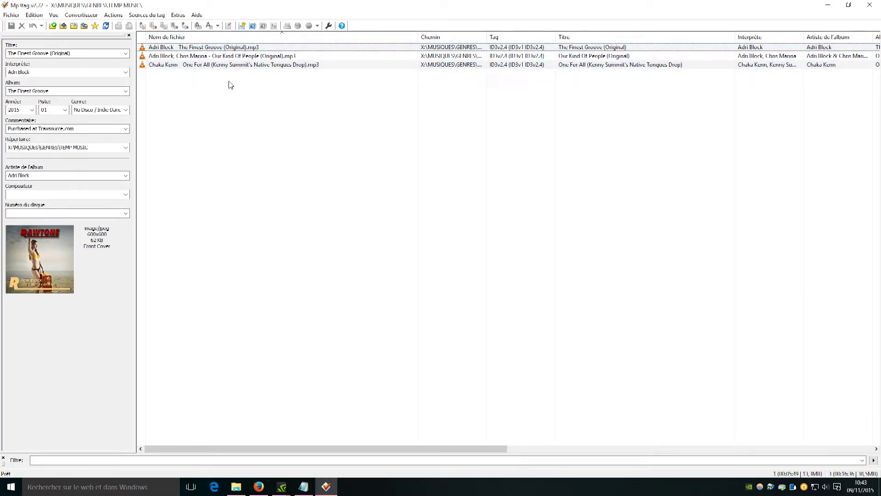
Clear the "Purchased at Traxsource.com" comment from all three TEMP MUSIC tracks at once and save their tags.
left_click_drag(203, 84, 193, 46)
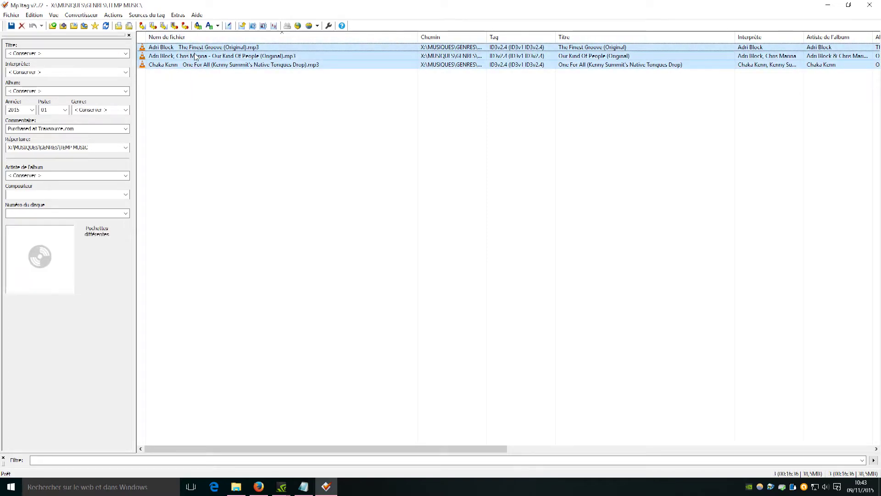
left_click(39, 130)
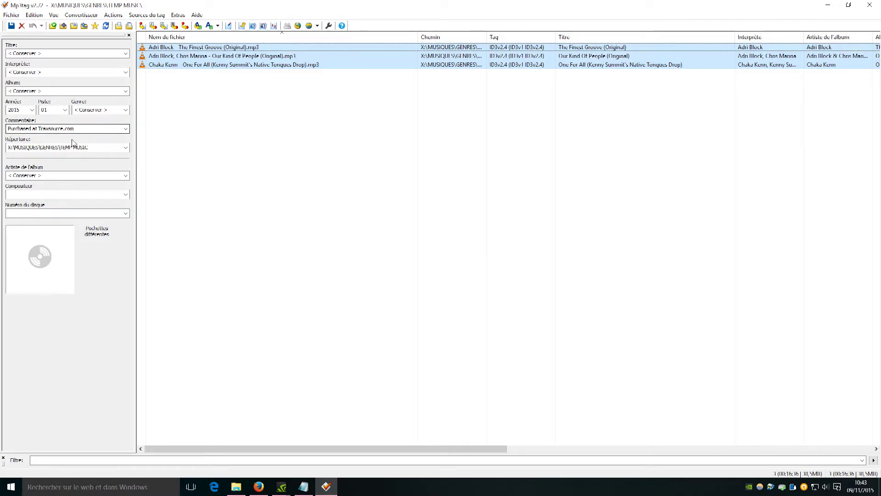
left_click_drag(321, 120, 224, 38)
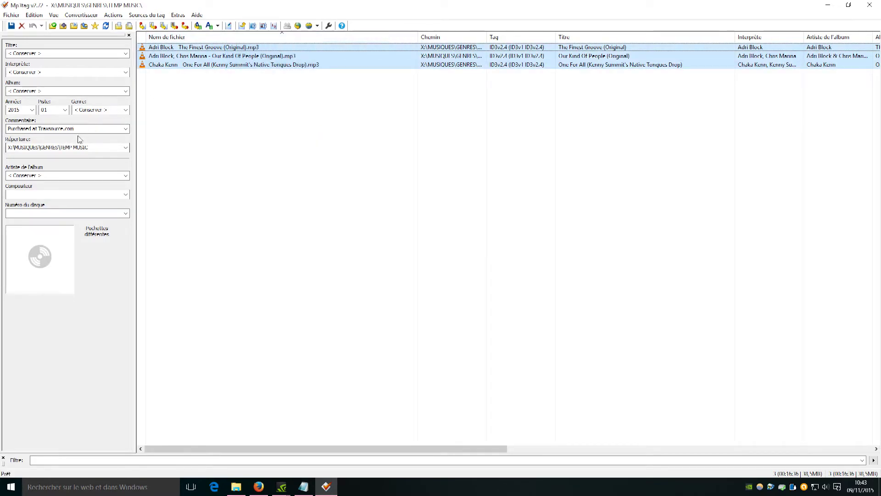
left_click(83, 128)
key("BackSpace")
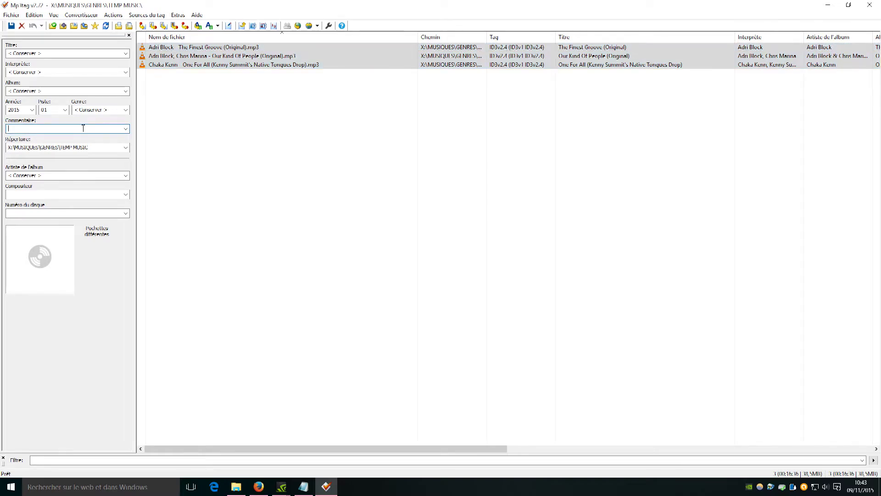
left_click(10, 26)
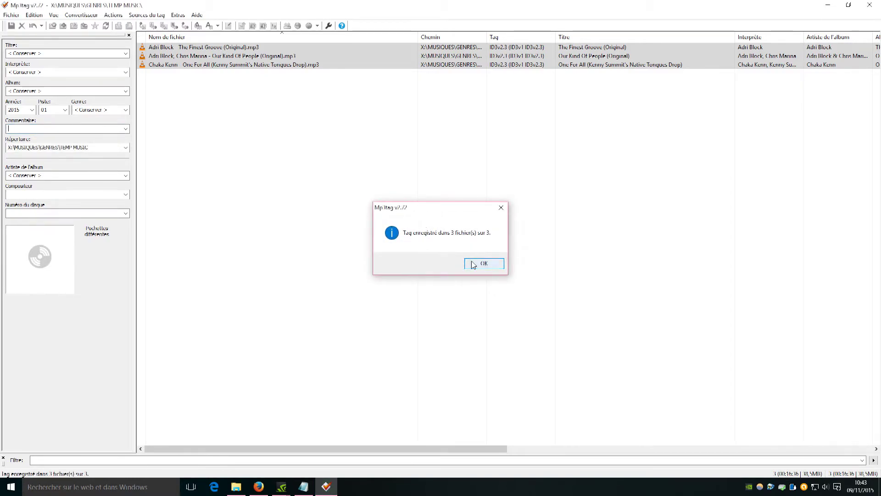
left_click(472, 262)
Check the comment field of Our Kind Of People and One For All, and select all three tracks together.
left_click(220, 56)
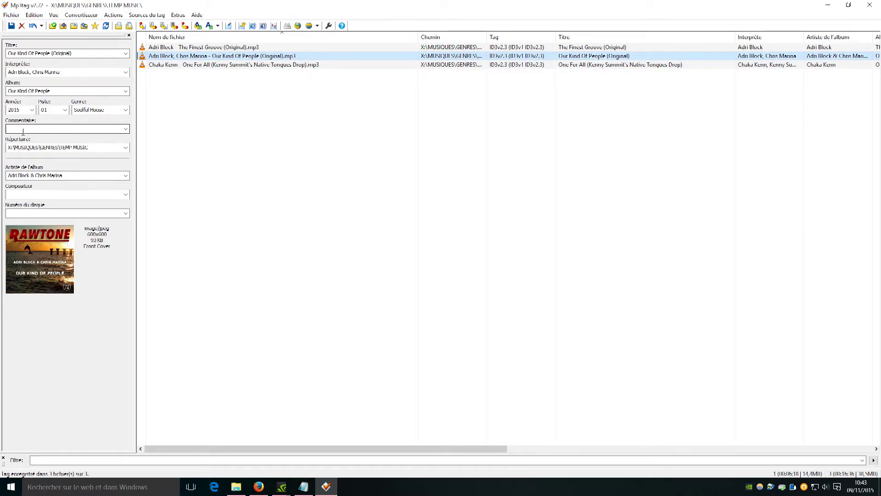
left_click(176, 65)
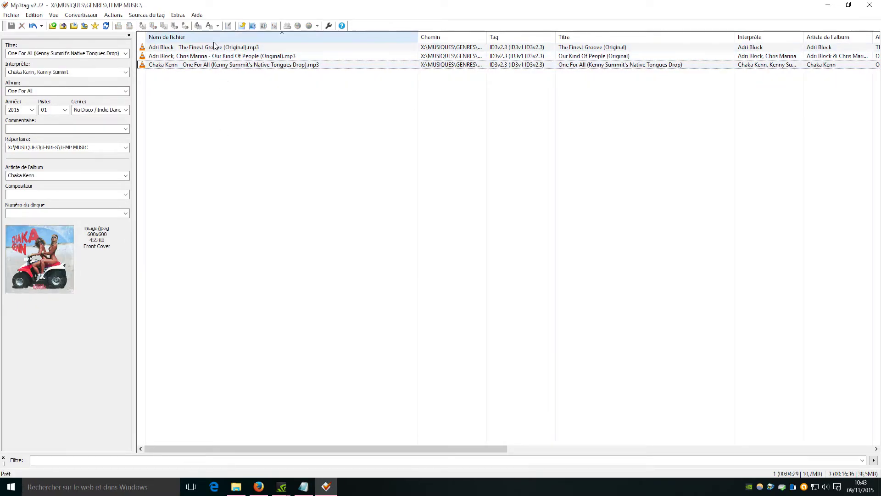
left_click(195, 58)
key("ctrl+a")
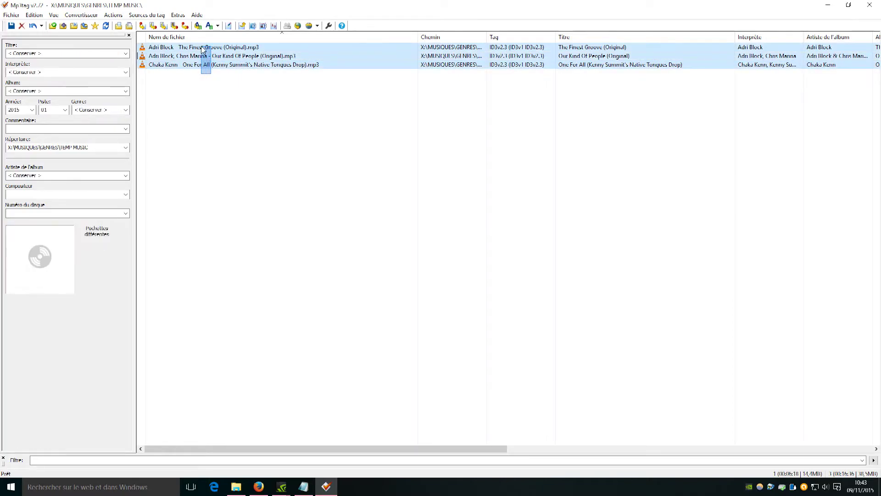
Rename the Our Kind Of People (Original) file by adding the prefix 4565456 in front of its name.
left_click(155, 56)
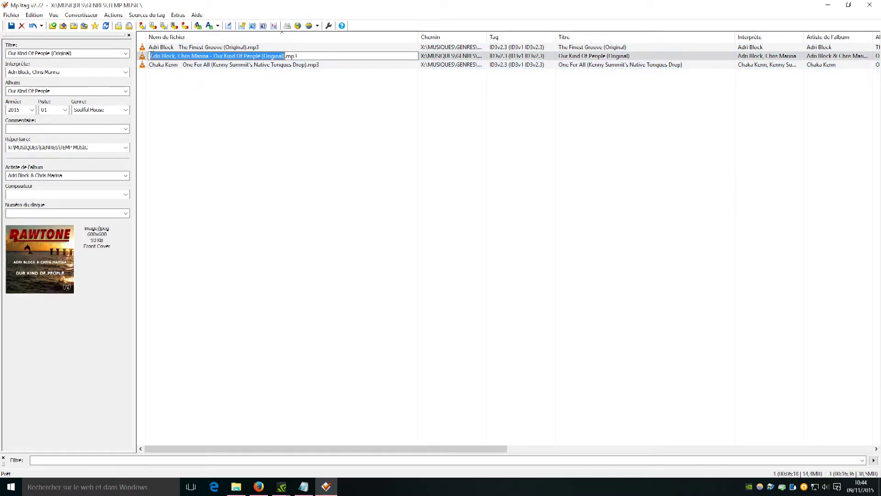
key("Home")
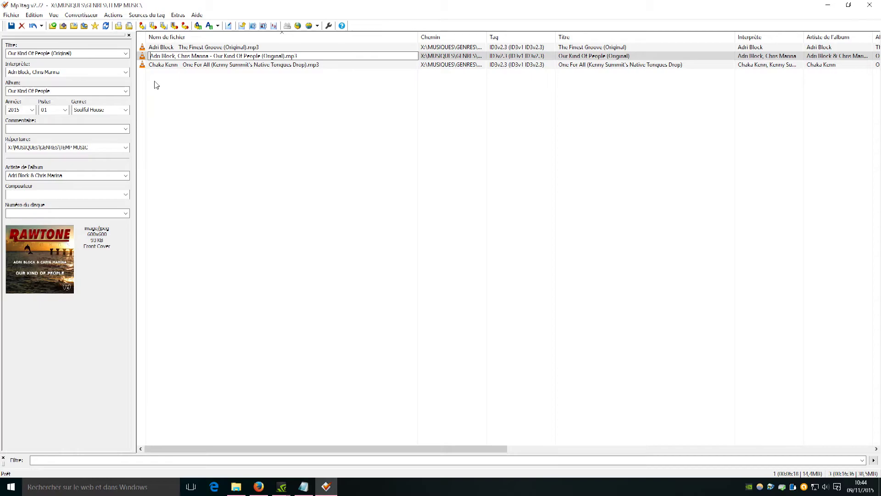
type("('-('-")
key("BackSpace")
key("BackSpace")
key("BackSpace")
key("BackSpace")
key("BackSpace")
key("BackSpace")
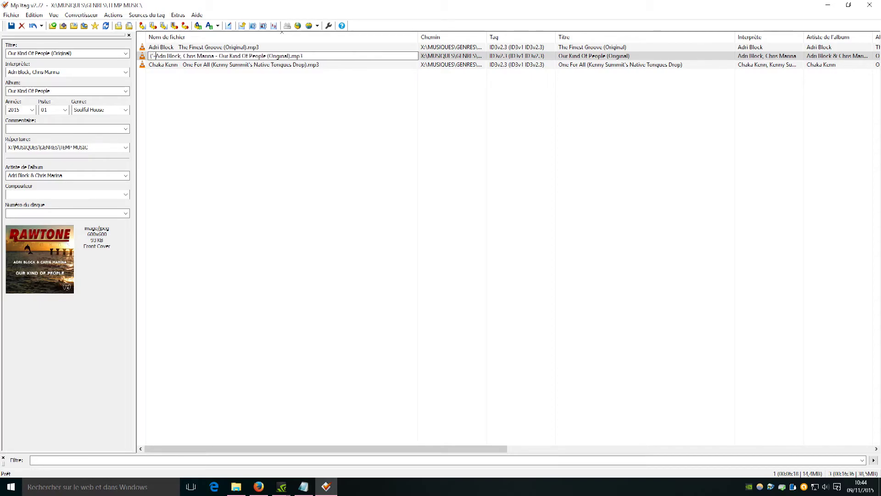
type("4565456")
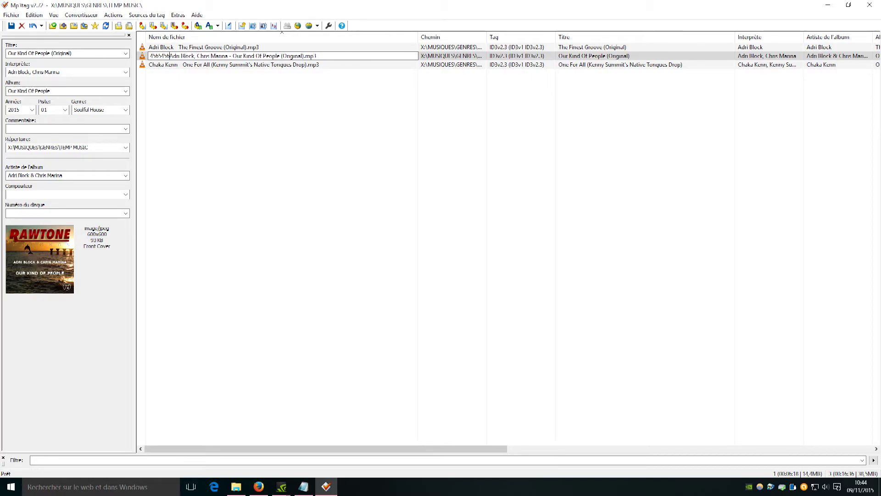
left_click(183, 64)
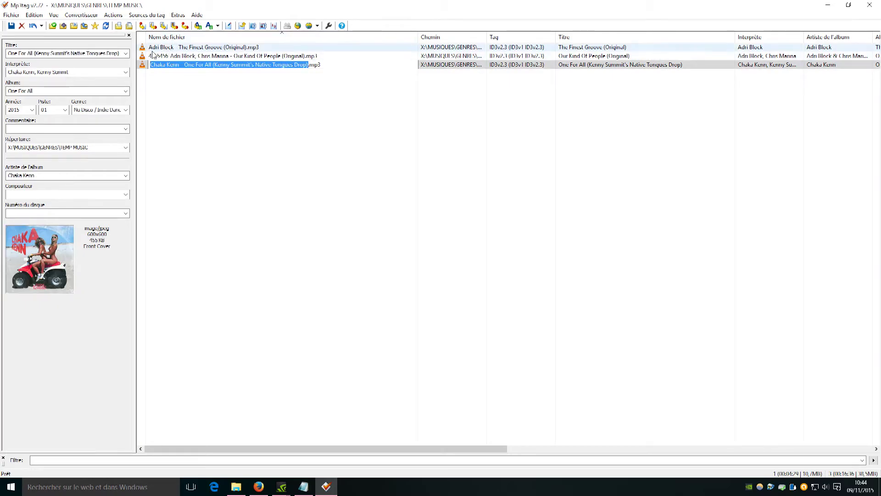
Rename the Finest Groove (Original) file by adding the prefix 45646546_ in front of its name.
left_click(151, 47)
left_click(150, 48)
left_click(151, 47)
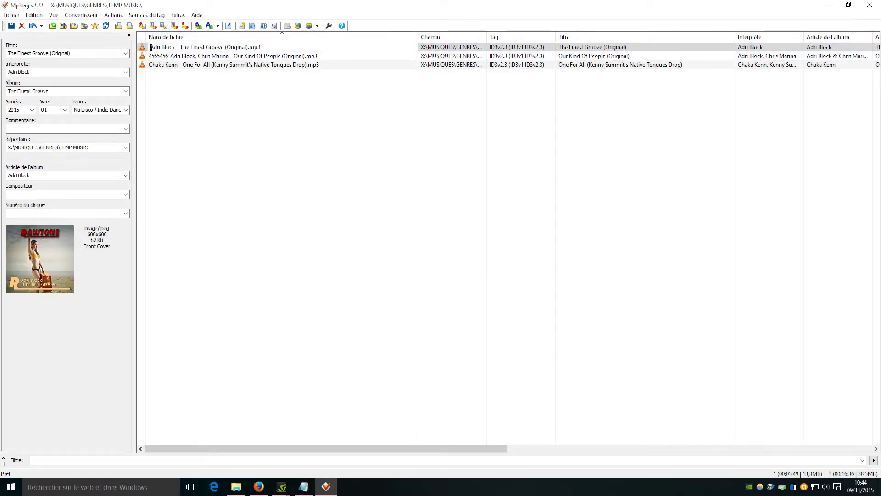
type("45646546")
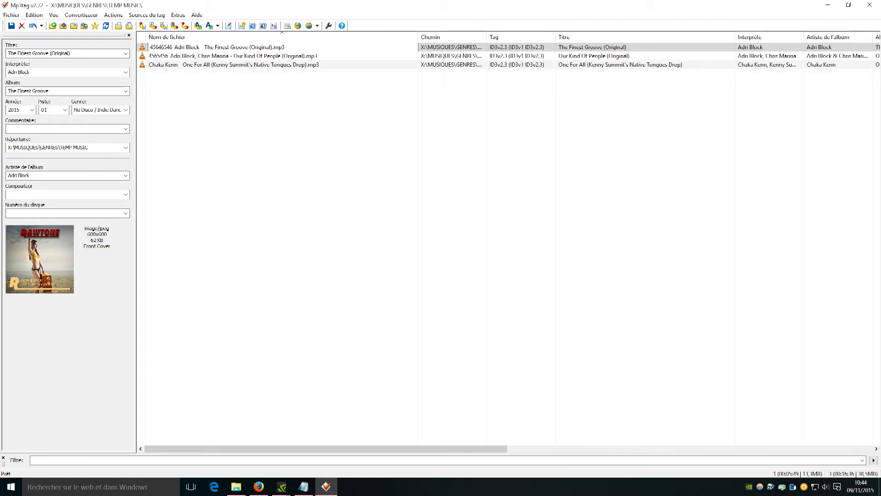
key("BackSpace")
type("_")
key("Down")
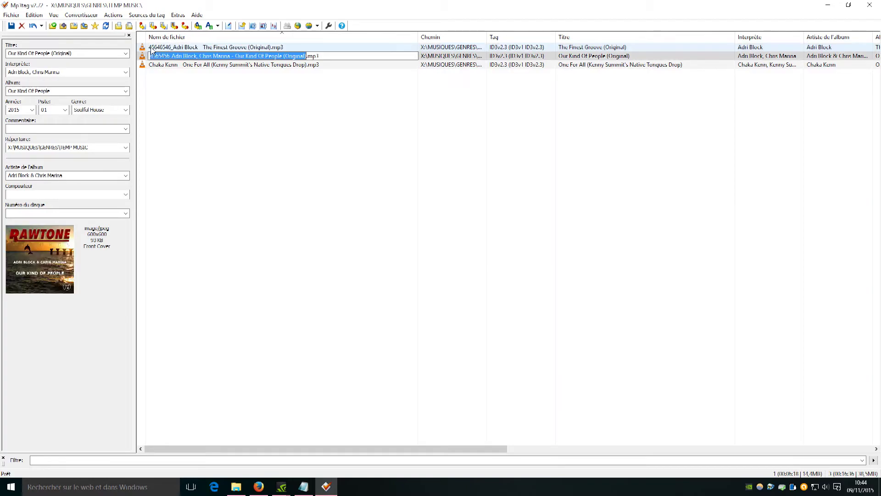
key("Escape")
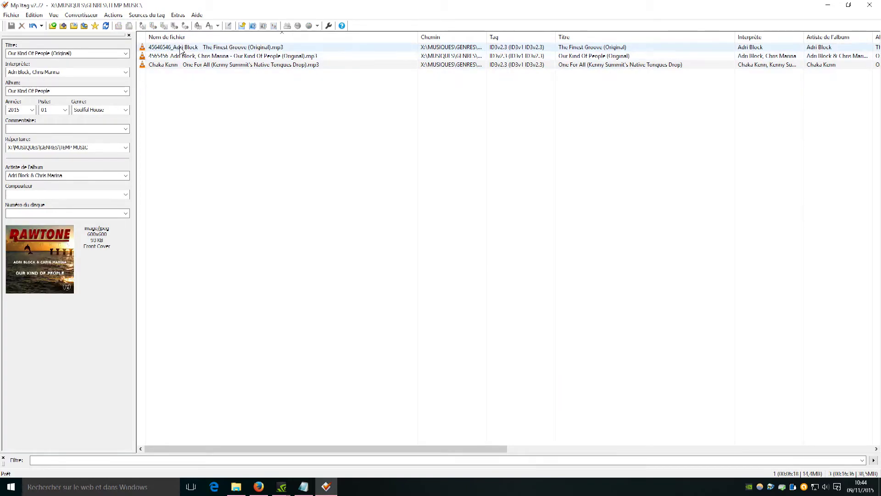
key("alt+Tab")
key("alt+Tab")
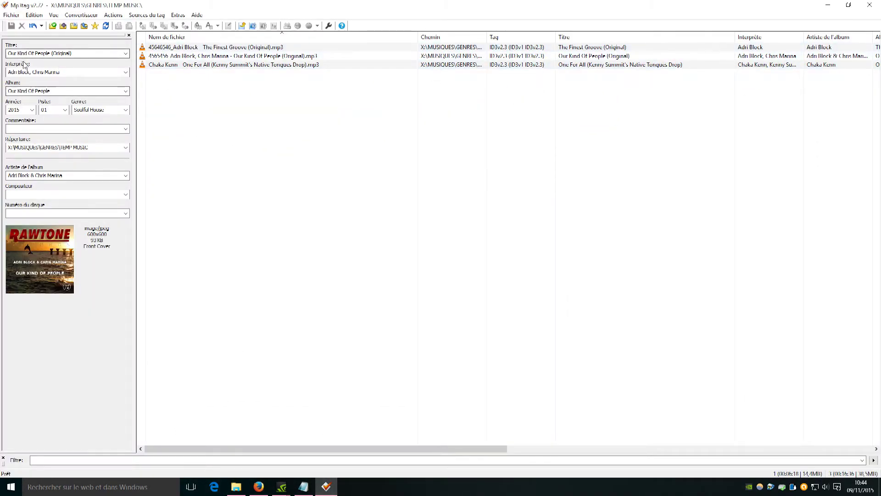
left_click(200, 47)
key("F2")
key("Escape")
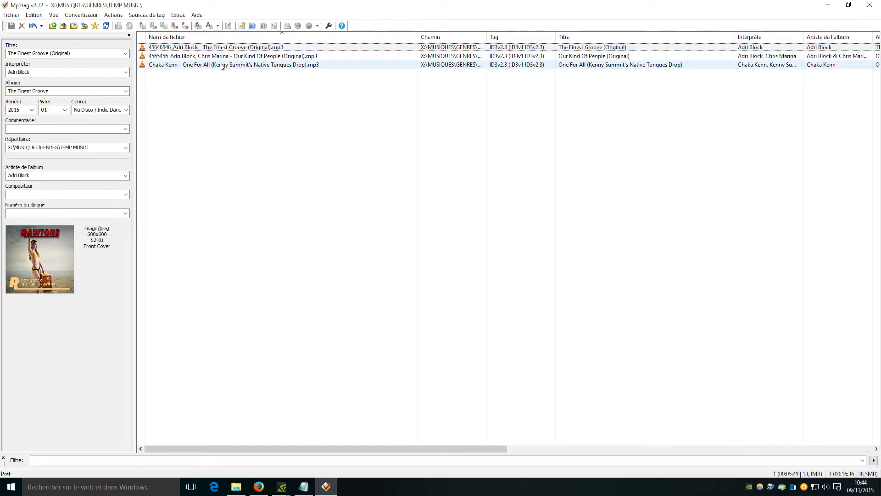
Rename the two number-prefixed files from their tags using the format %artist% - %title%.
left_click(220, 55)
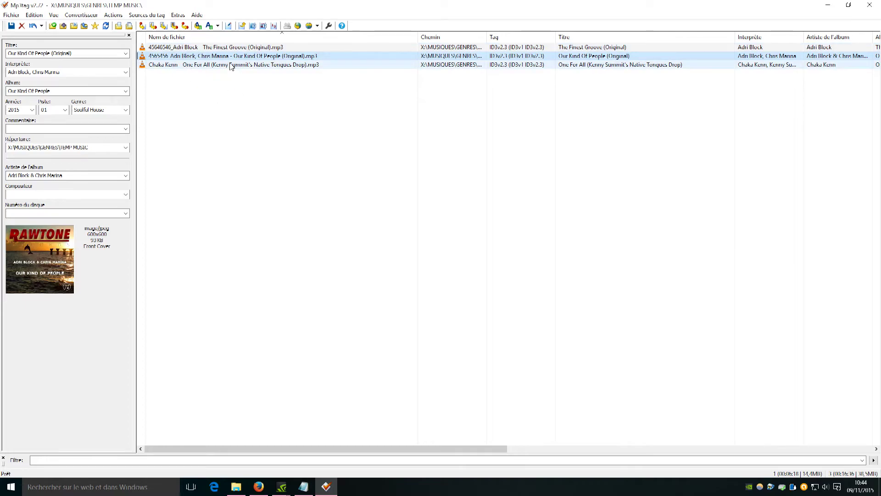
left_click(220, 47, "ctrl")
left_click(204, 56)
key("F2")
left_click(201, 48)
left_click(238, 56, "ctrl")
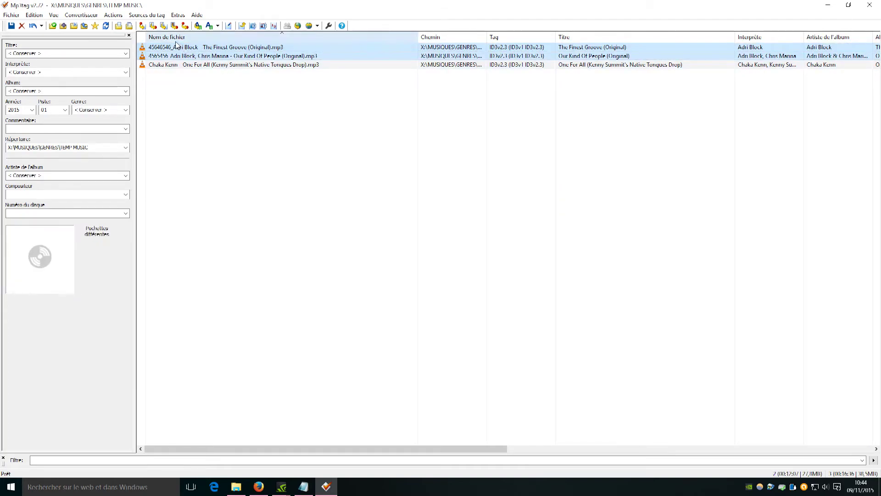
left_click(142, 26)
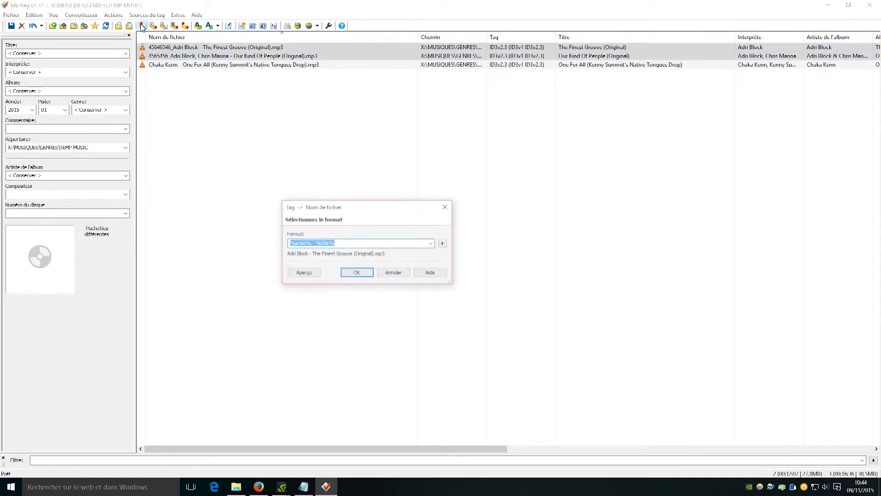
left_click_drag(434, 202, 470, 198)
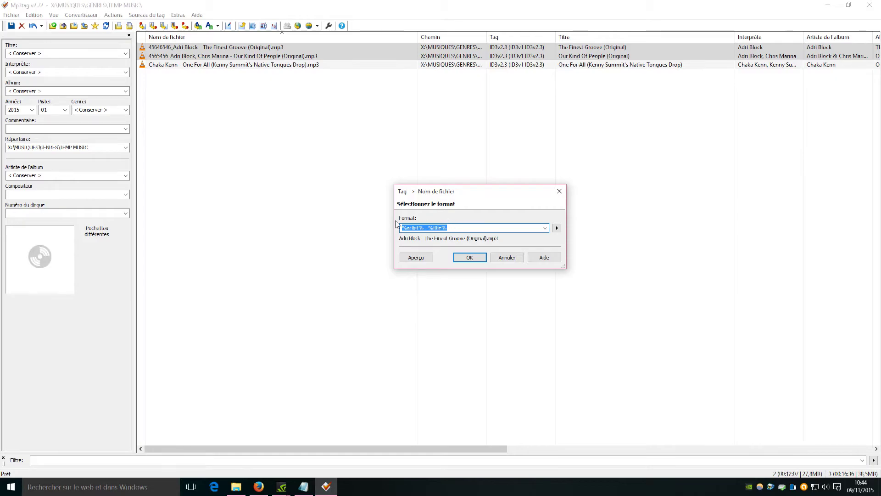
left_click(545, 228)
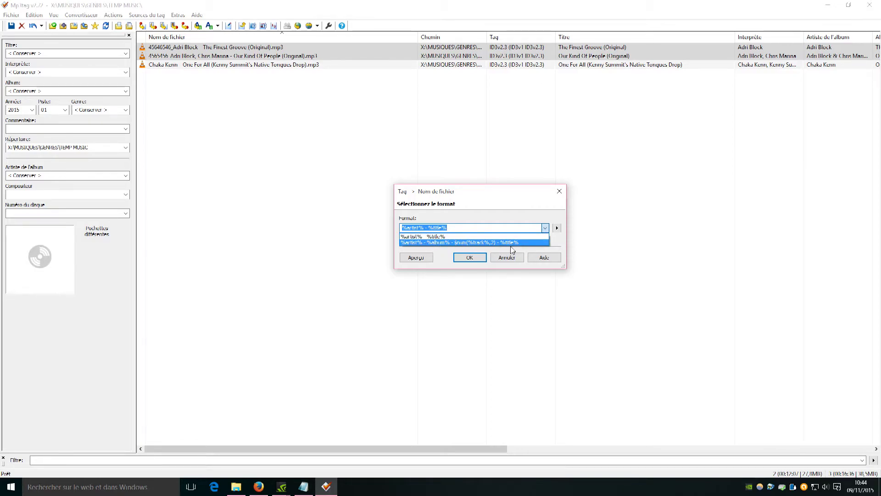
left_click(494, 205)
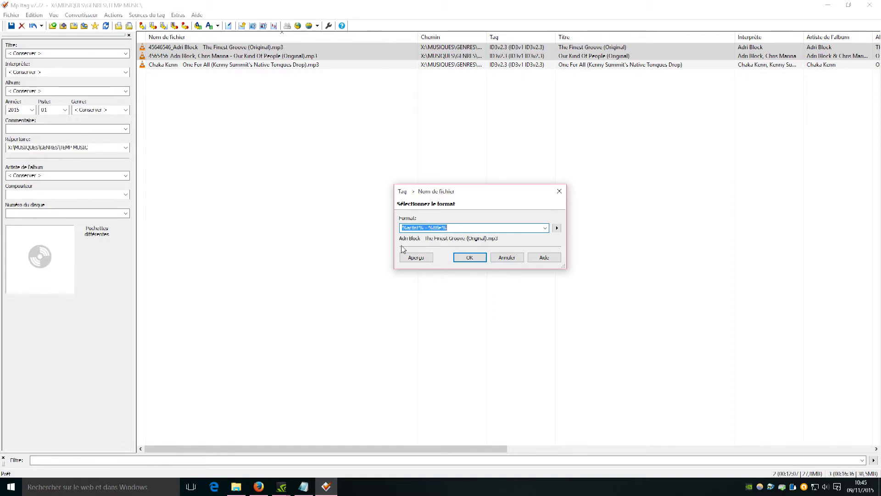
left_click(472, 260)
left_click(455, 258)
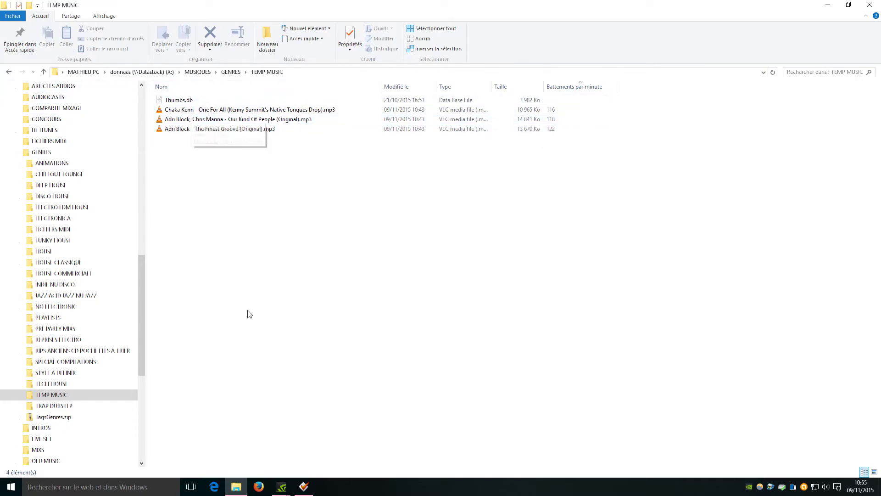
Play The Finest Groove from the TEMP MUSIC folder in VLC, lower the system volume, and close the player.
left_click(220, 131)
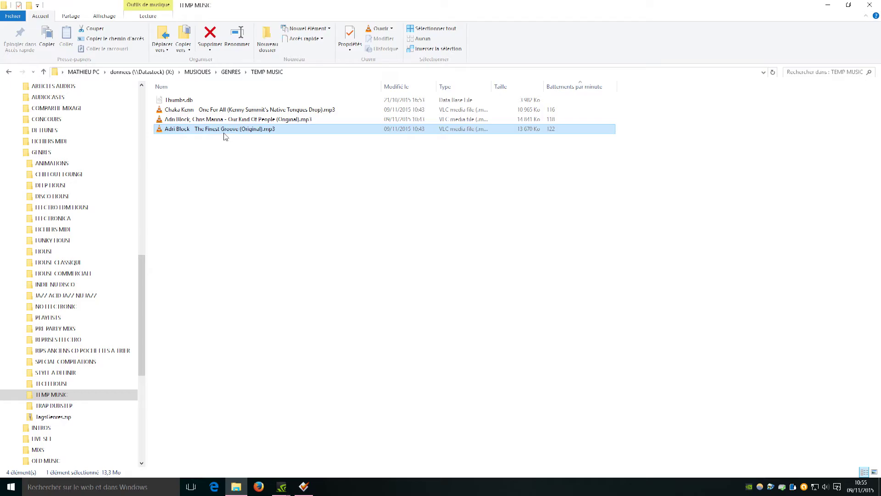
double_click(225, 131)
left_click_drag(301, 57, 414, 77)
key("XF86AudioLowerVolume")
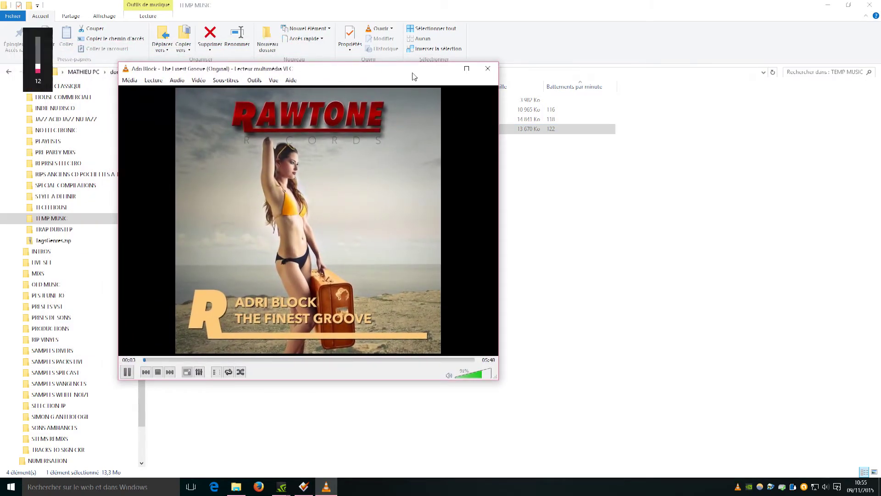
left_click(498, 72)
Play Our Kind Of People and One For All in VLC to sample each track, and close the player.
double_click(239, 120)
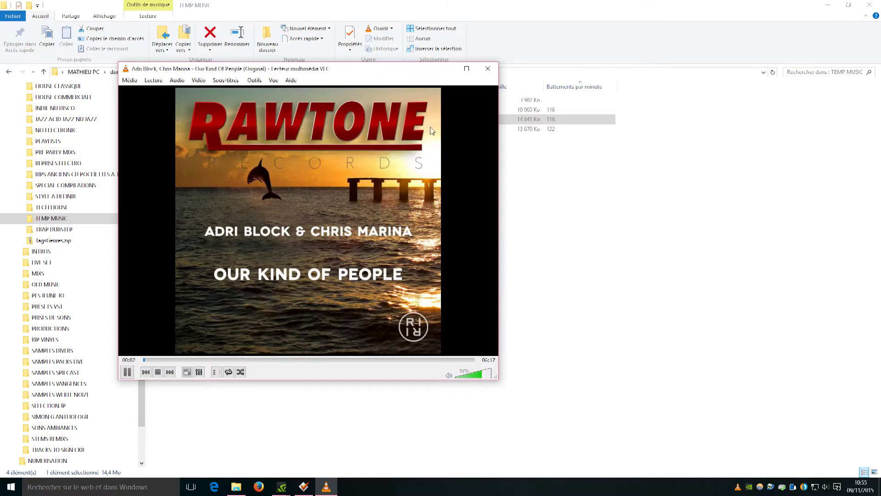
left_click(487, 68)
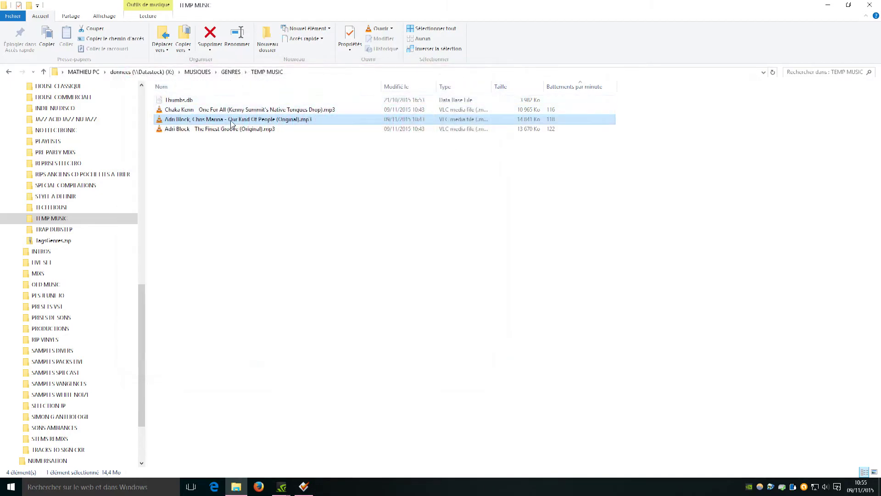
double_click(233, 119)
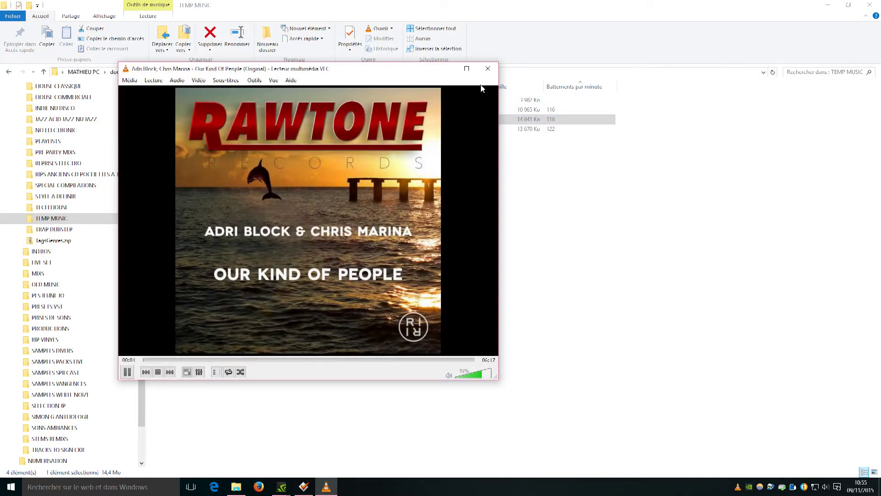
double_click(271, 109)
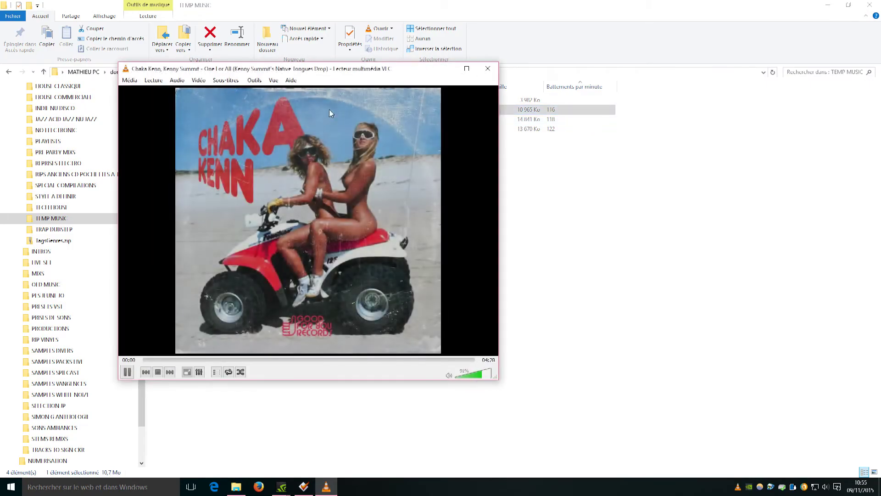
left_click(487, 68)
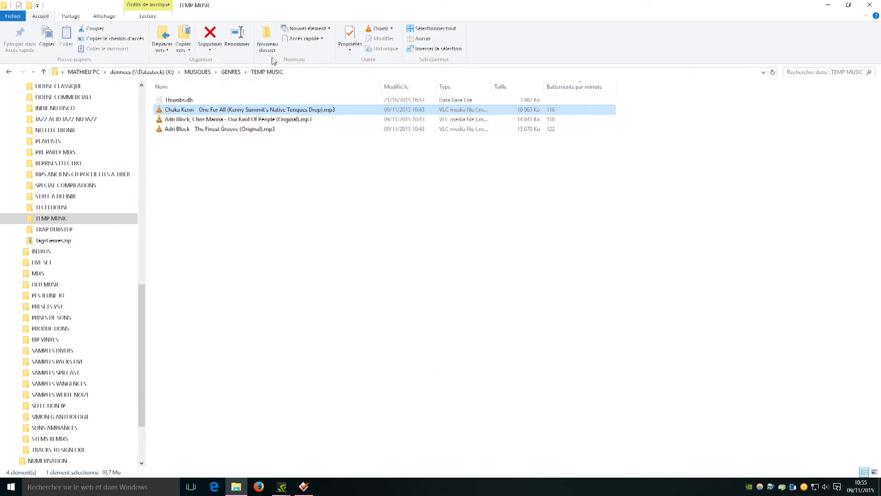
left_click(264, 177)
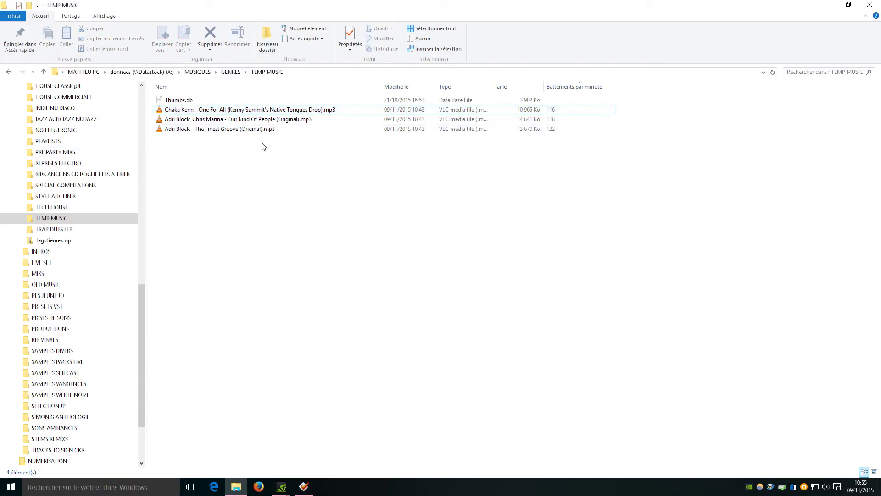
Listen to The Finest Groove from about 01:11 to judge its genre.
left_click_drag(324, 144, 256, 130)
double_click(256, 130)
left_click(211, 361)
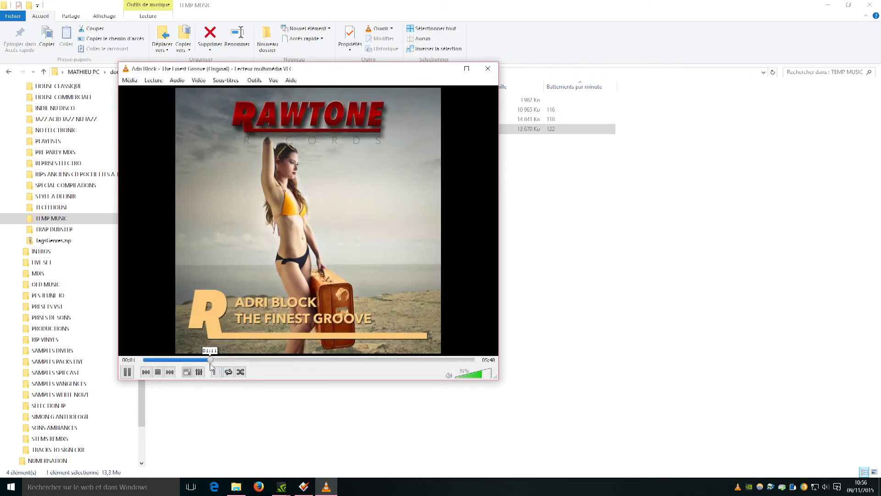
left_click(487, 68)
Move The Finest Groove file from TEMP MUSIC into the 2015 folder under DISCO HOUSE.
left_click_drag(142, 309, 166, 224)
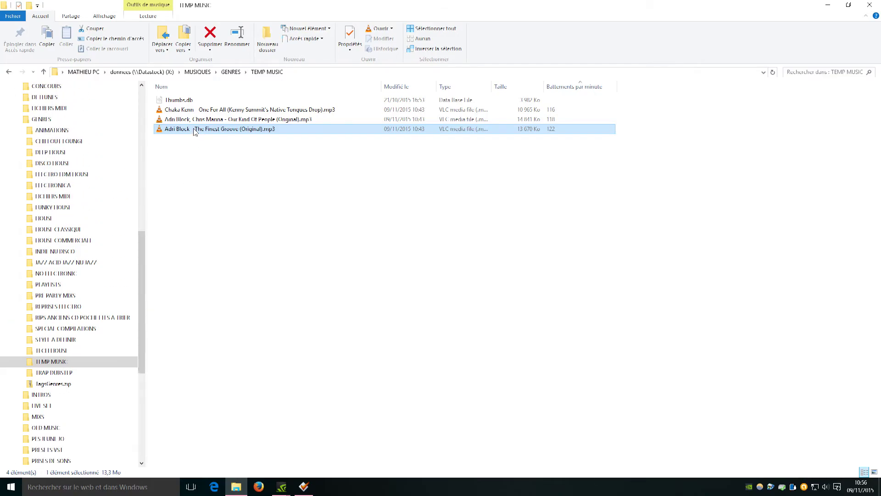
right_click(195, 131)
left_click(223, 299)
scroll(142, 263, "up", 1)
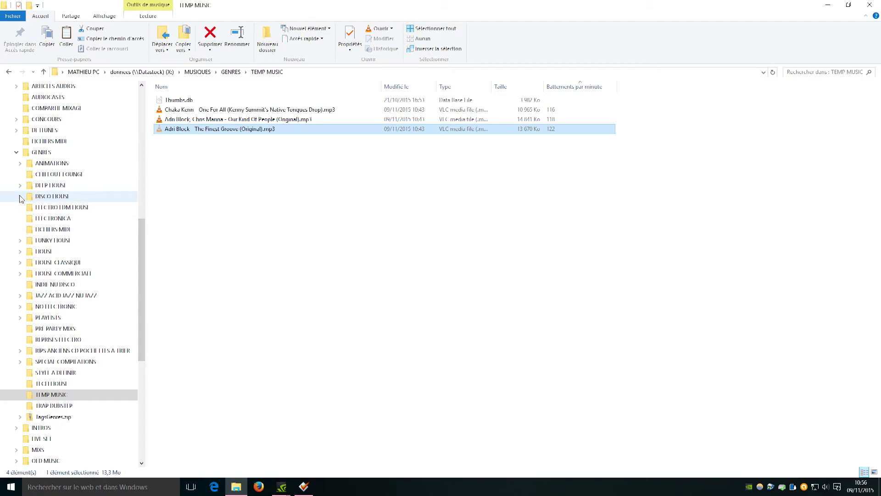
left_click(19, 197)
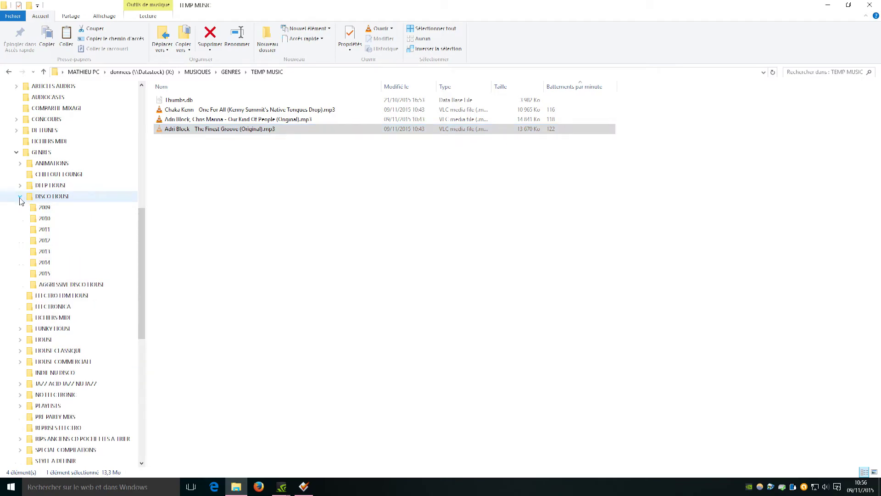
right_click(40, 274)
left_click(70, 227)
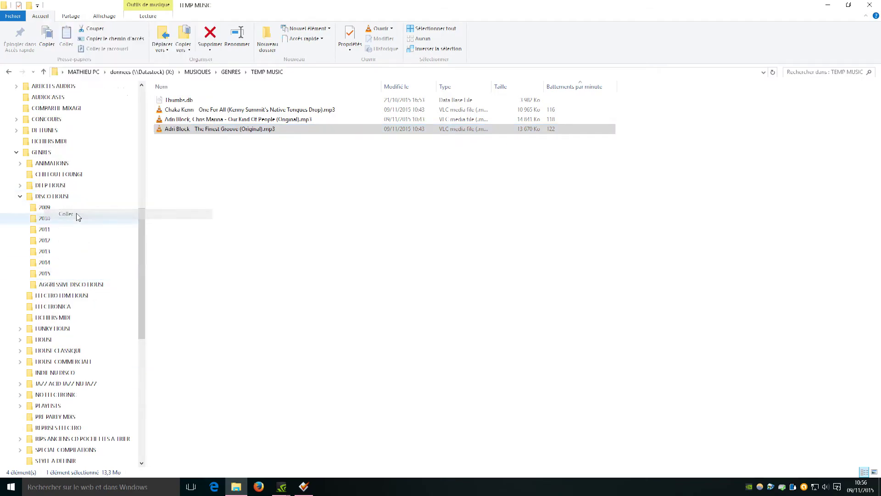
Listen to Our Kind Of People in VLC, skipping ahead to about 02:38, to judge its genre.
double_click(258, 119)
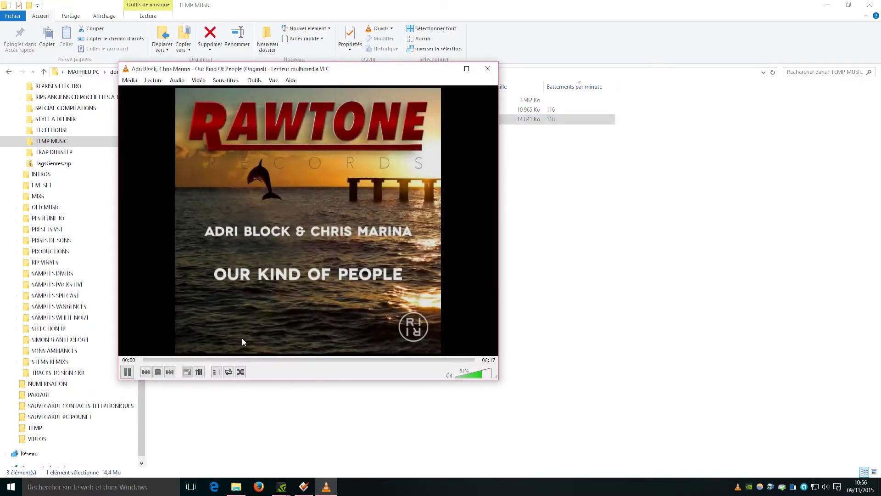
left_click(208, 359)
left_click(282, 360)
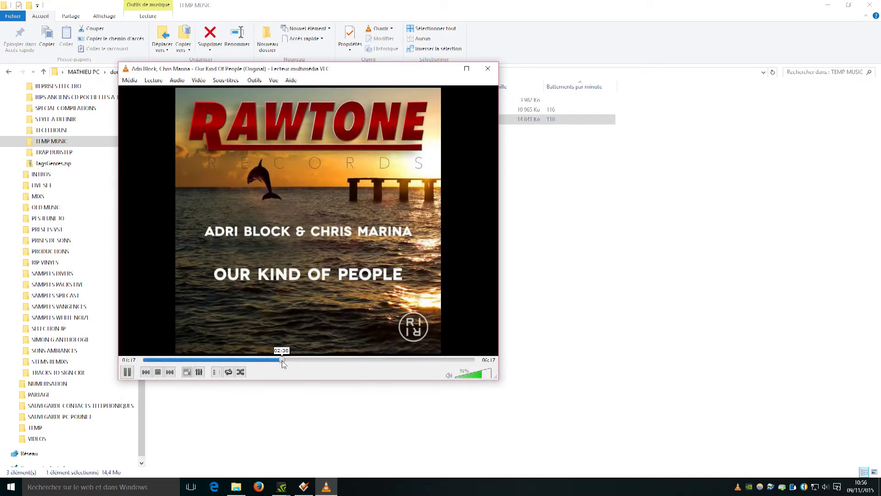
left_click(488, 69)
Move the Our Kind Of People file from TEMP MUSIC into the 2015 folder under FUNKY HOUSE.
right_click(214, 120)
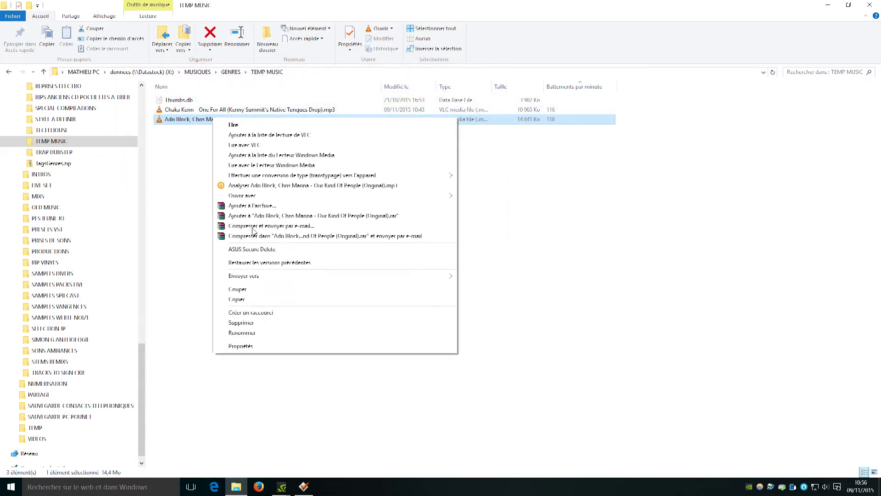
left_click(253, 289)
left_click_drag(143, 363, 143, 294)
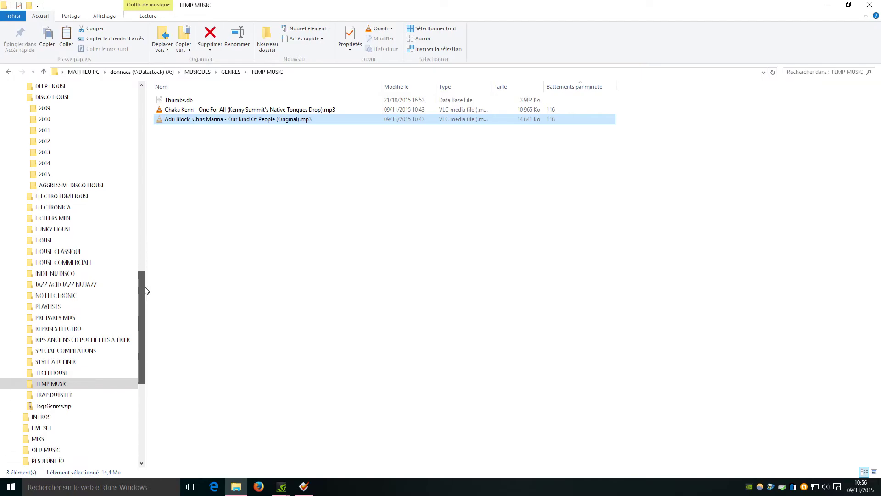
left_click(20, 229)
right_click(45, 295)
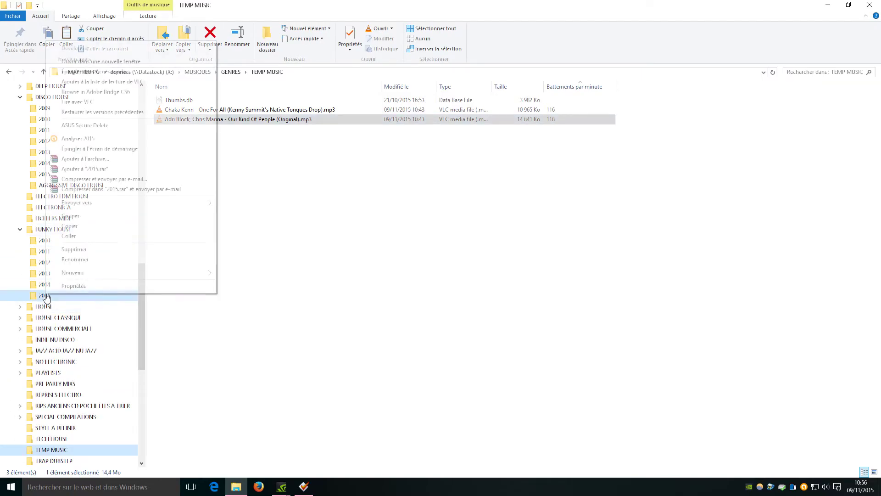
left_click(69, 235)
Listen to One For All (Kenny Summit's Native Tongues Drop) in VLC, skipping to about 00:40 and 01:41.
left_click(230, 112)
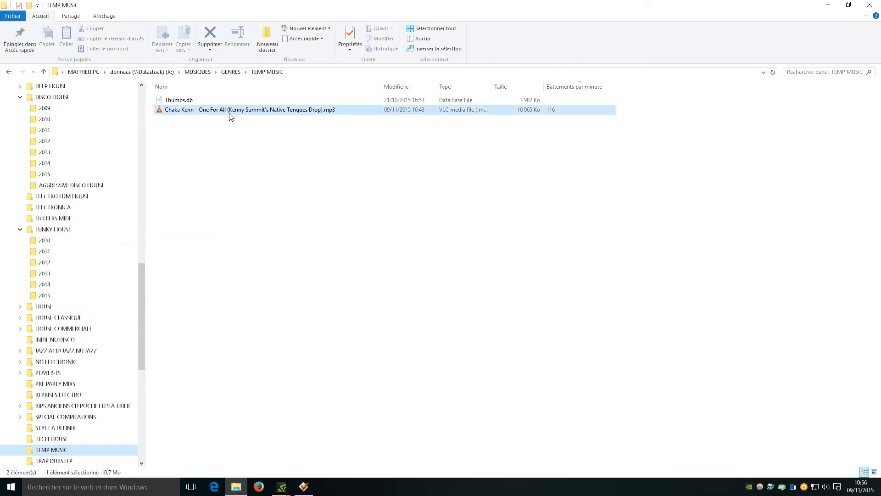
double_click(230, 112)
left_click(191, 359)
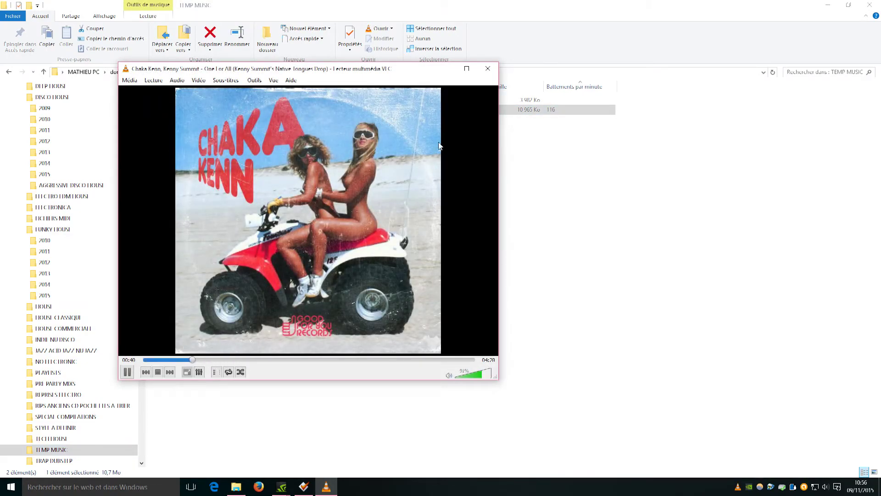
left_click(269, 360)
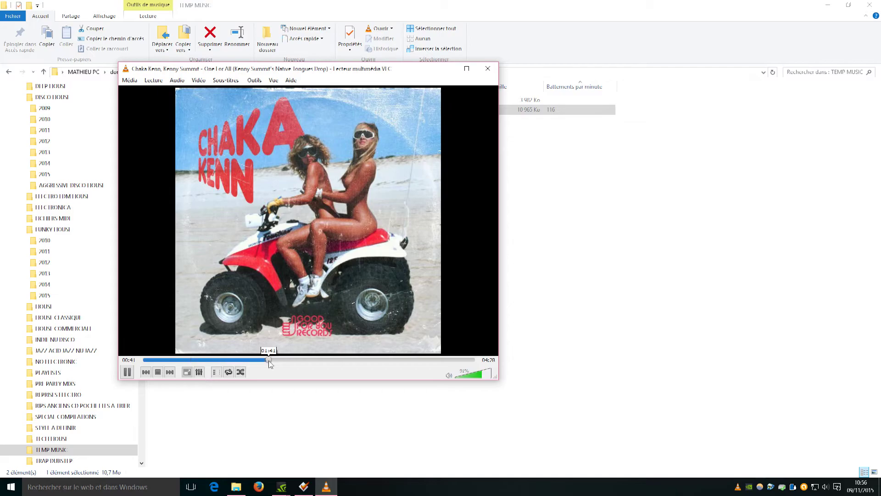
left_click(489, 74)
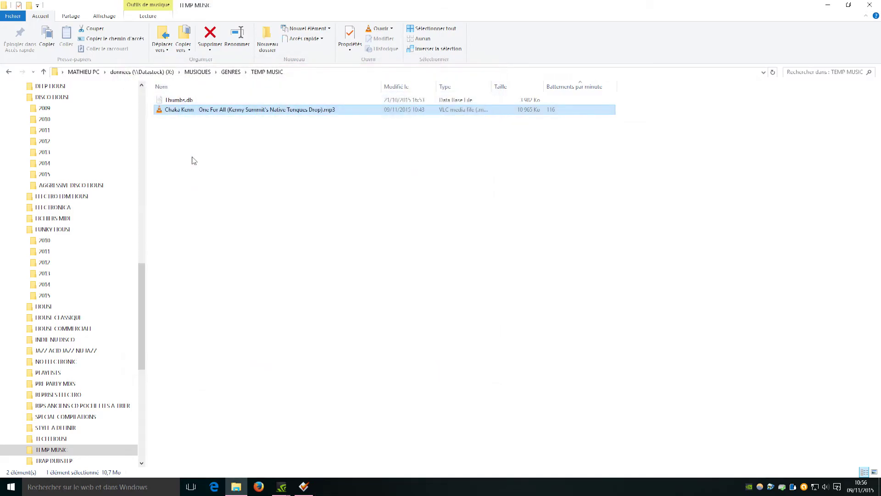
Move the One For All (Kenny Summit's Native Tongues Drop) file from TEMP MUSIC into the INDIE NU DISCO folder.
right_click(197, 113)
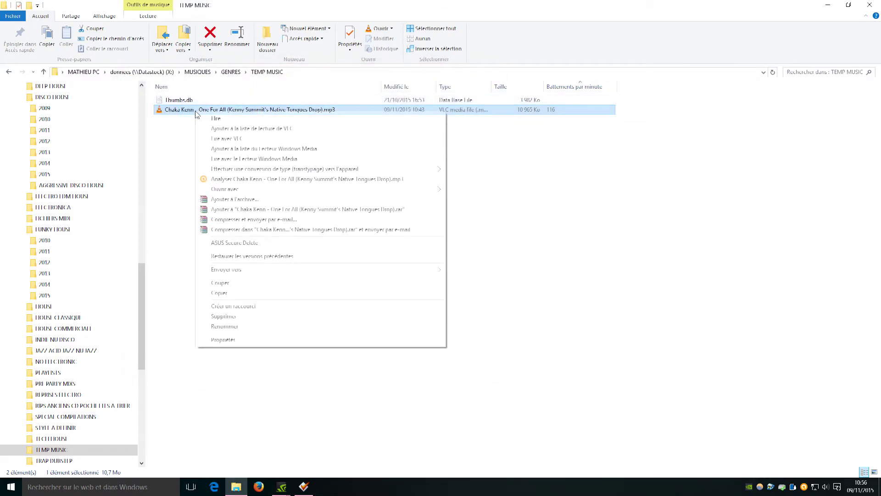
left_click(224, 284)
left_click_drag(139, 310, 138, 335)
left_click(69, 252)
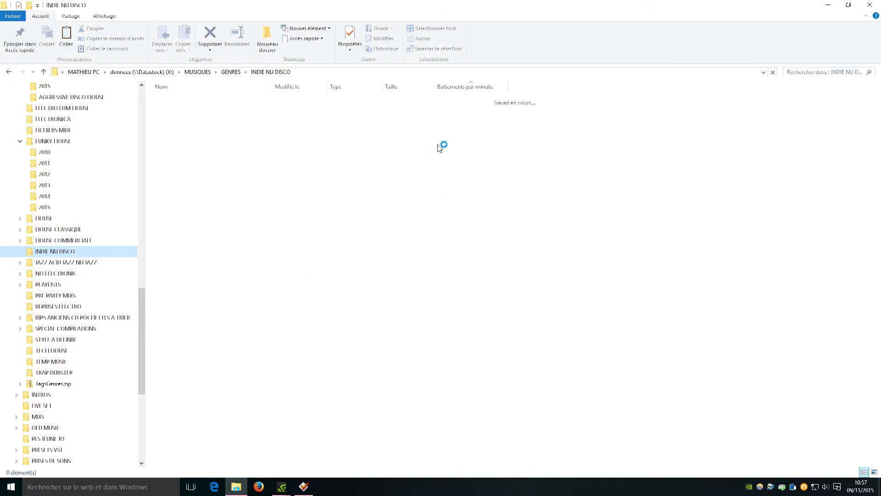
right_click(589, 128)
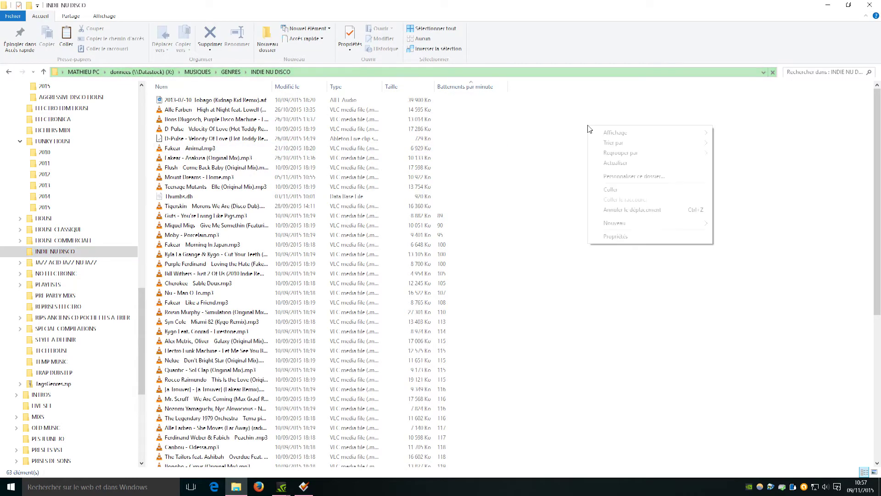
left_click(610, 189)
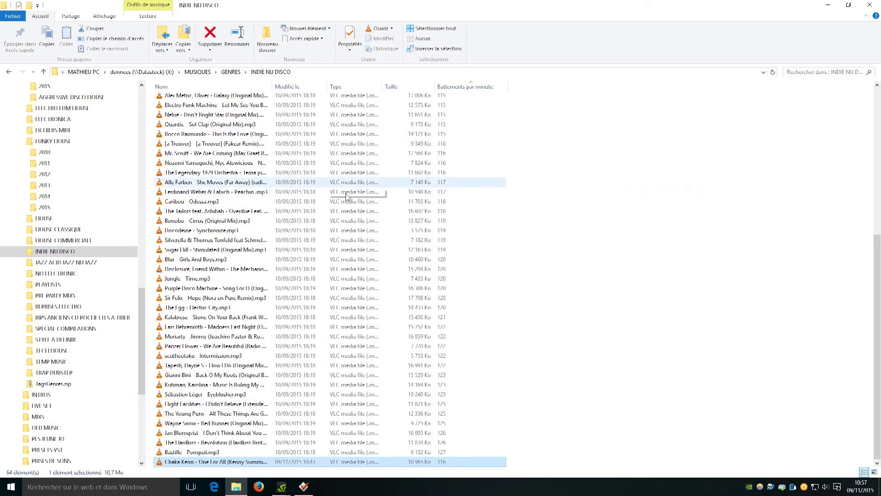
scroll(450, 294, "up", 6)
scroll(455, 285, "up", 7)
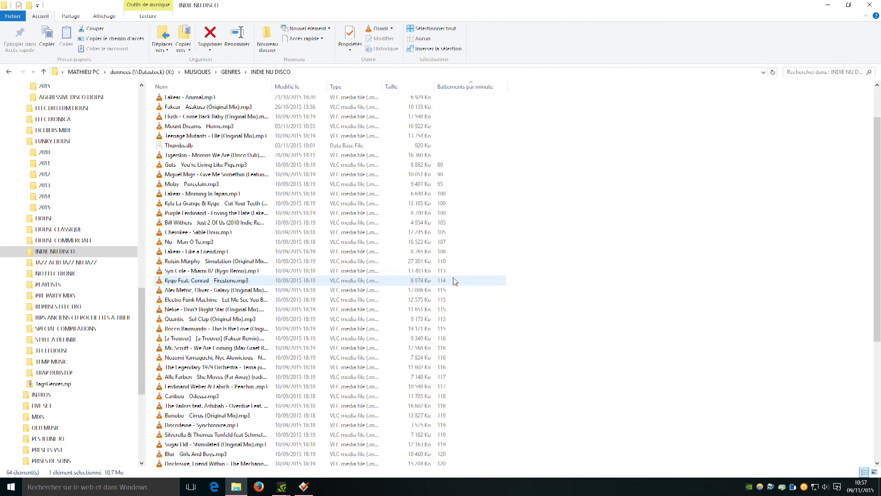
scroll(454, 280, "up", 2)
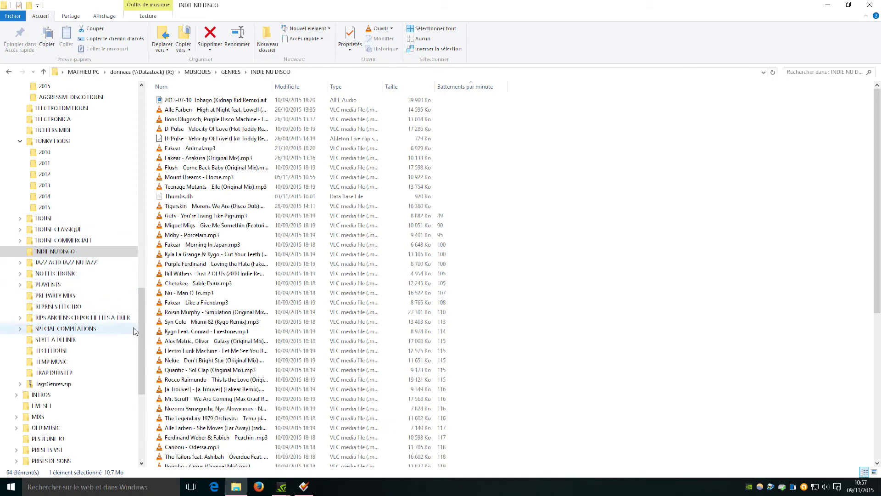
Collapse the FUNKY HOUSE and DISCO HOUSE folders in the folder tree.
left_click_drag(141, 331, 136, 287)
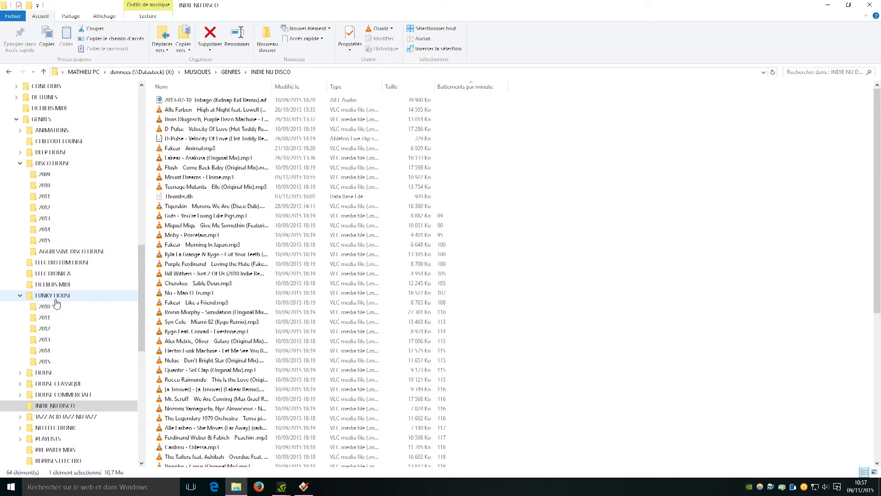
left_click(19, 296)
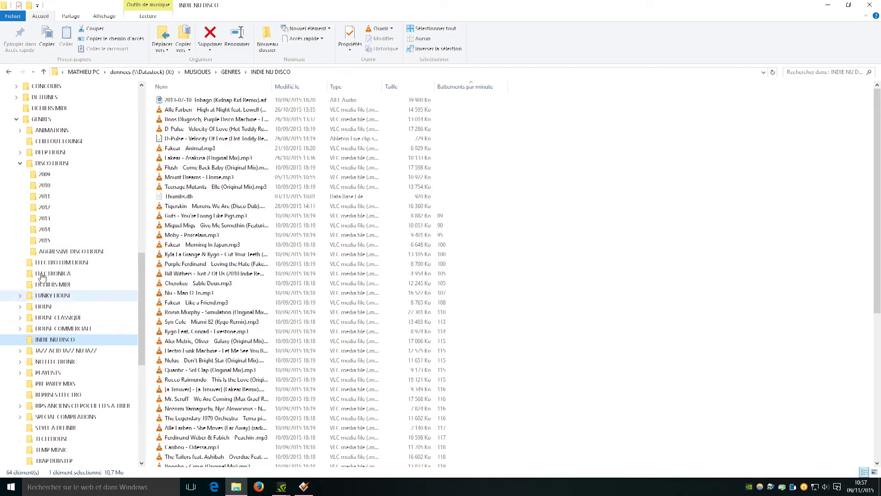
left_click(19, 166)
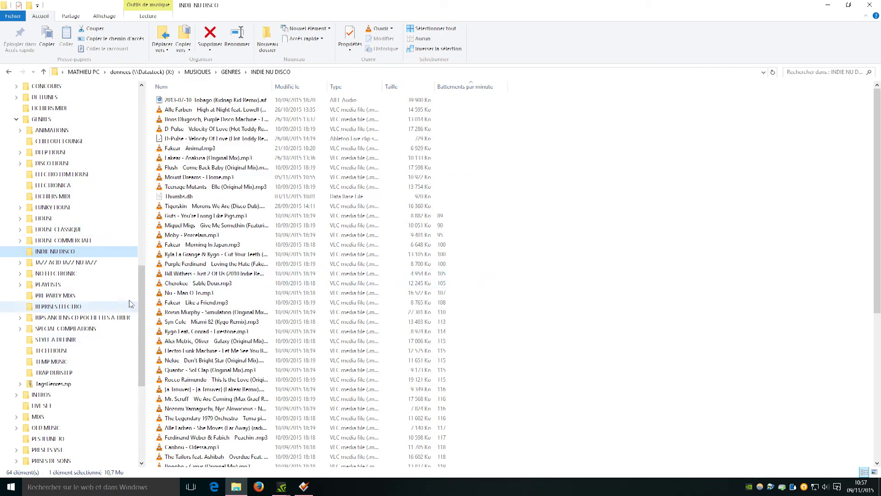
View the contents of the ELECTRO EDM HOUSE folder and search the NO ELECTRONIC folder for "beat it".
left_click(64, 178)
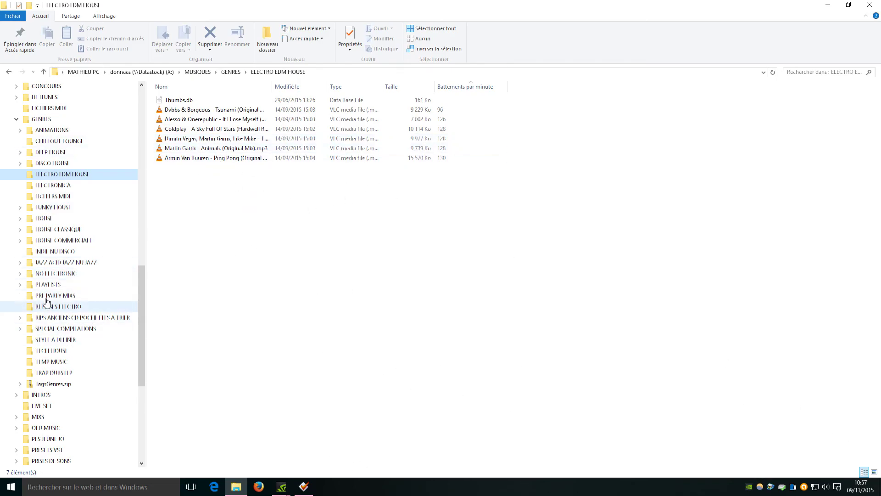
left_click(46, 273)
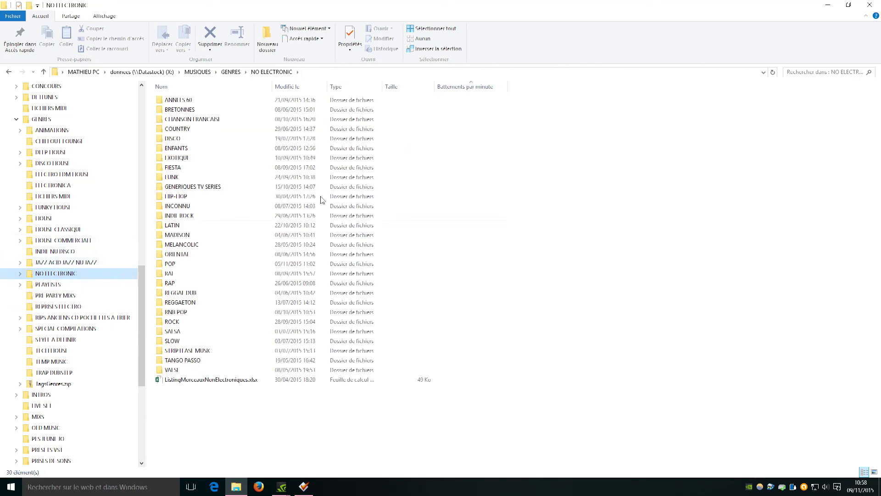
left_click(819, 72)
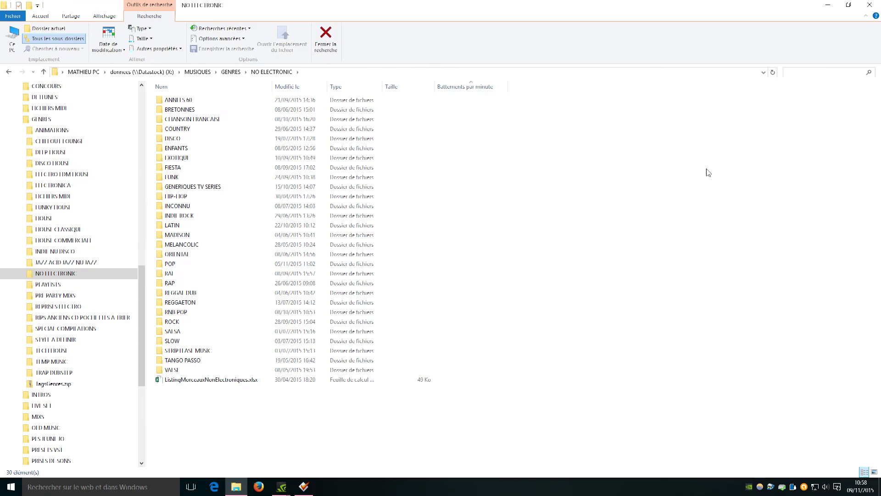
type("beat it")
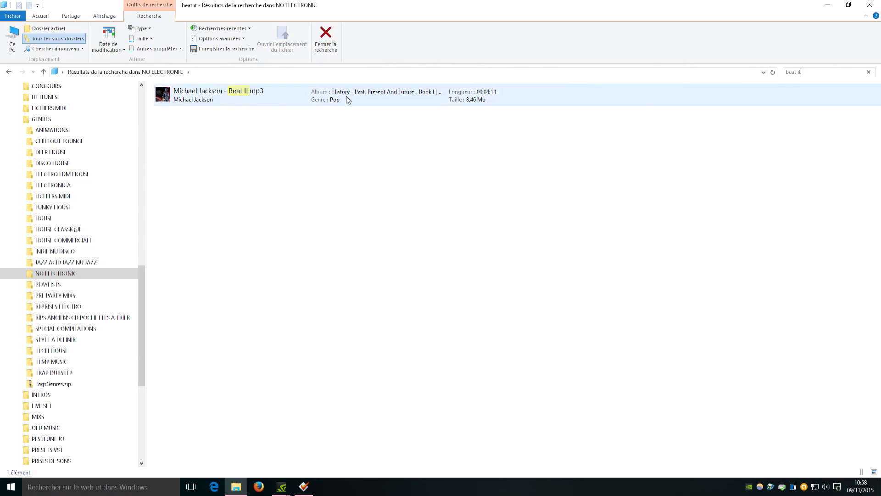
Open the folder that contains the found Beat It track and return to the NO ELECTRONIC folder.
right_click(224, 92)
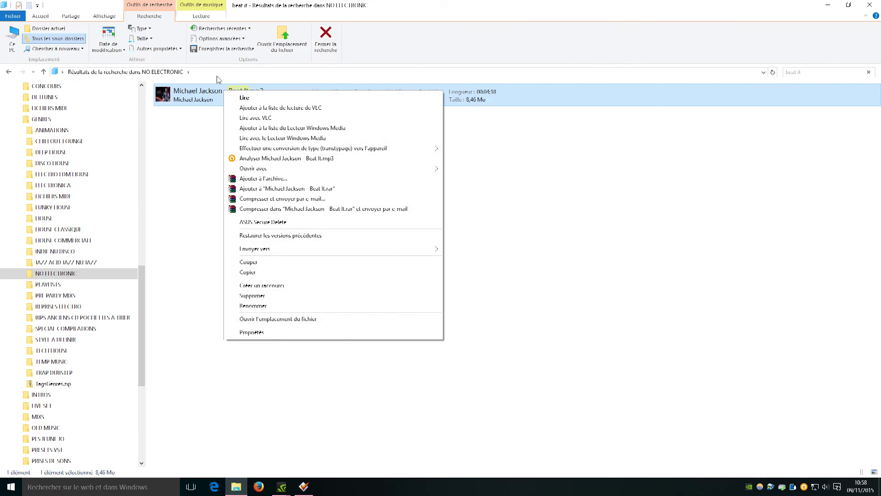
left_click(315, 4)
left_click(283, 33)
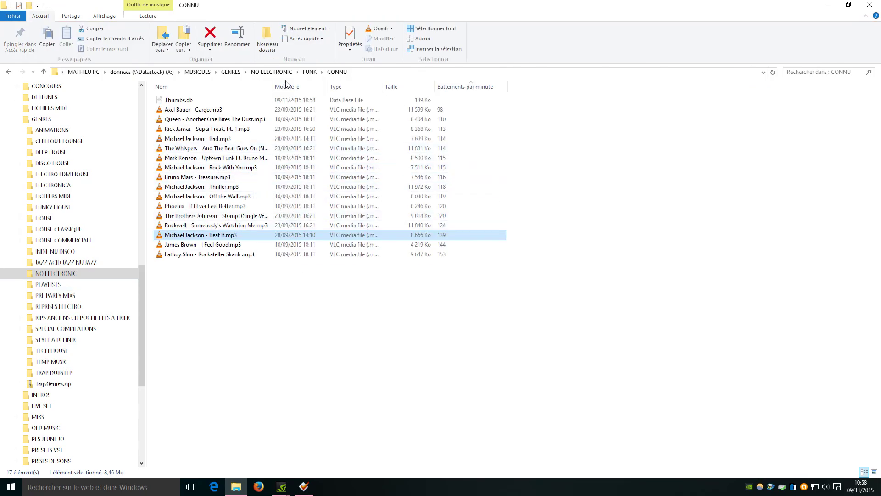
left_click(271, 73)
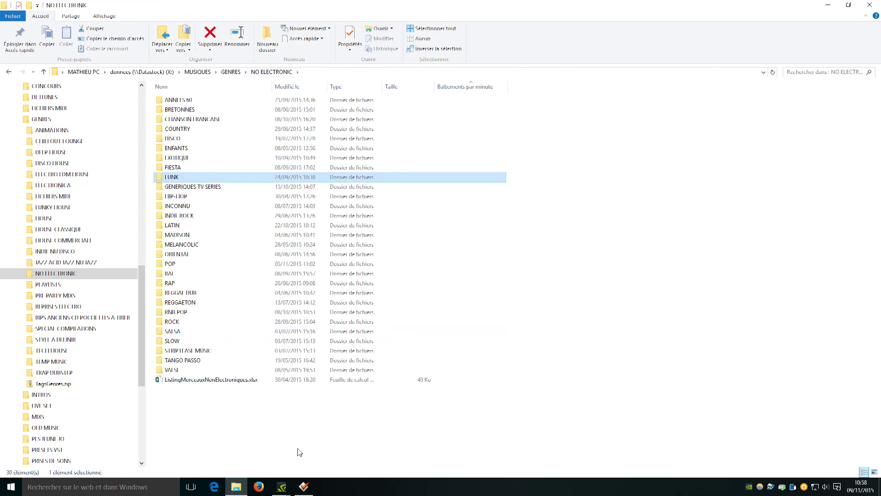